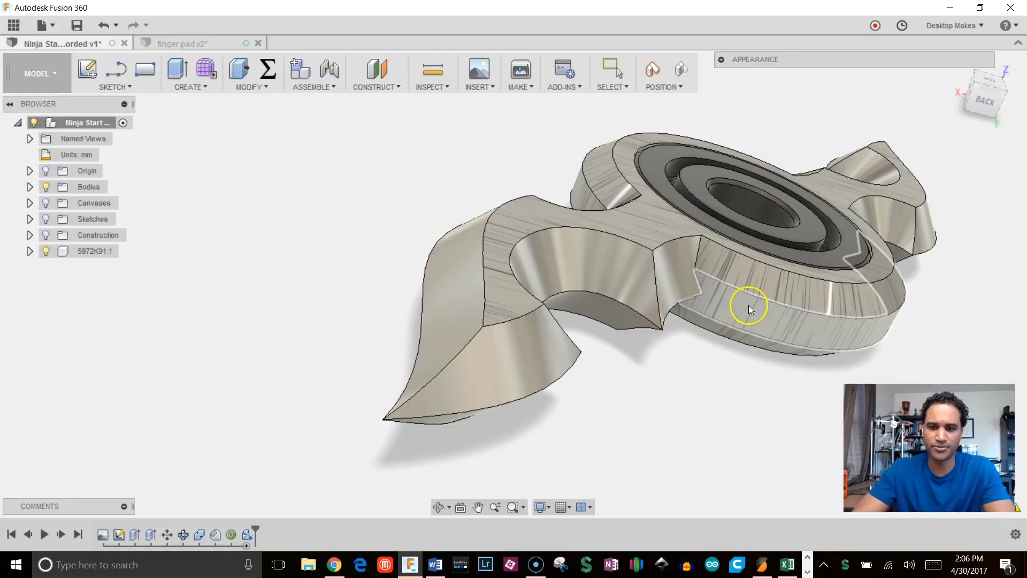
Orbit and zoom the finished spinner model to inspect its blades from several angles.
middle_click_drag(738, 300, 508, 326, "shift")
scroll(514, 312, "up", 6)
scroll(426, 310, "up", 3)
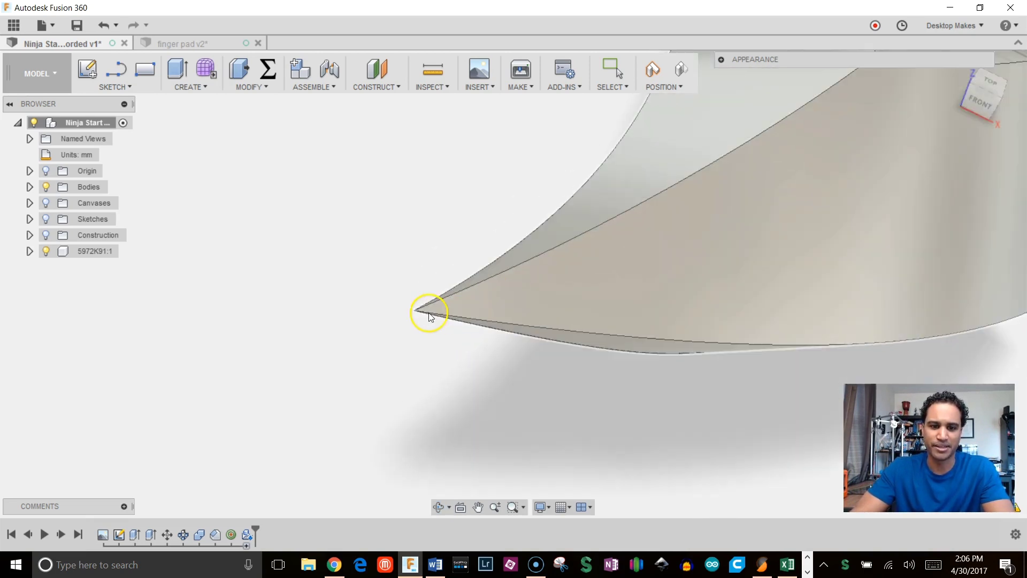
scroll(422, 304, "down", 8)
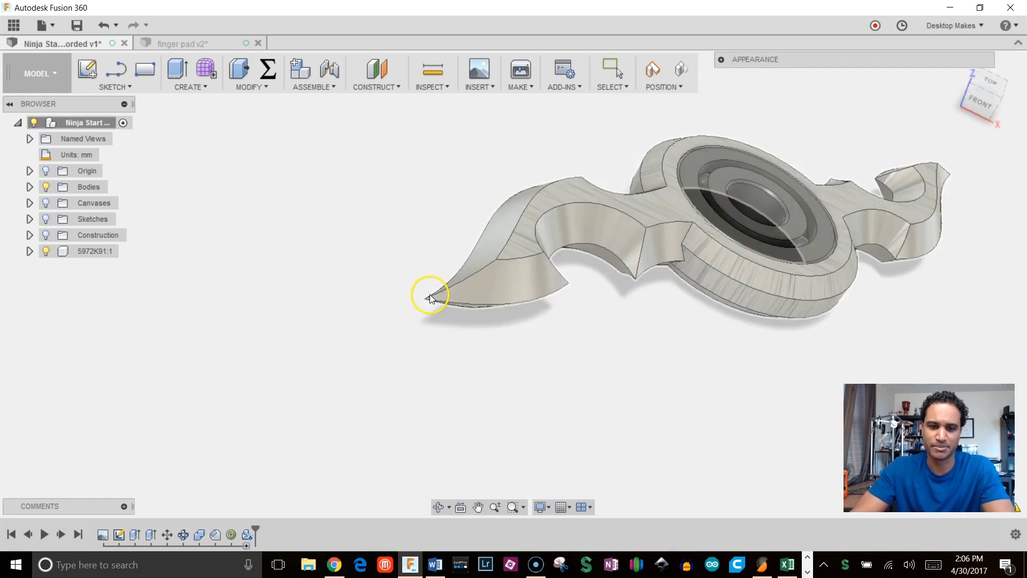
mouse_move(631, 291)
middle_mouse_down("shift")
mouse_move(731, 351)
mouse_move(687, 319)
mouse_move(672, 243)
mouse_move(681, 232)
mouse_move(633, 282)
middle_mouse_up("shift")
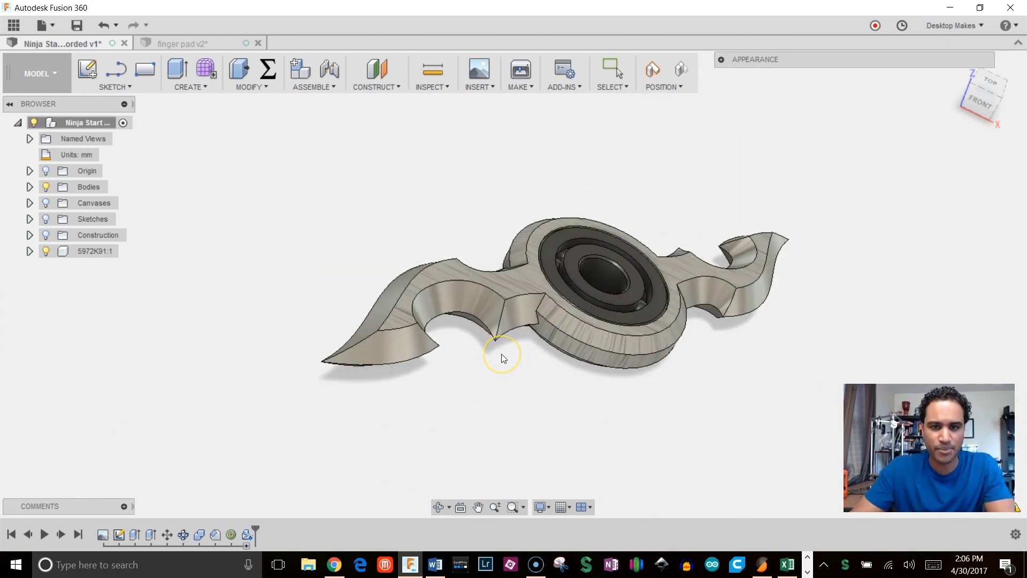
middle_click_drag(501, 354, 374, 333, "shift")
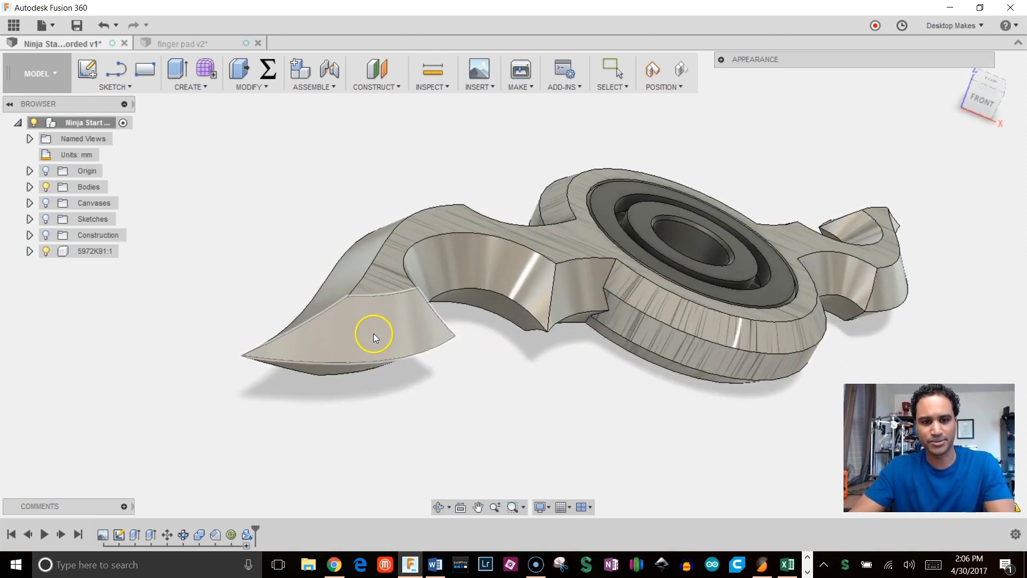
scroll(375, 332, "up", 4)
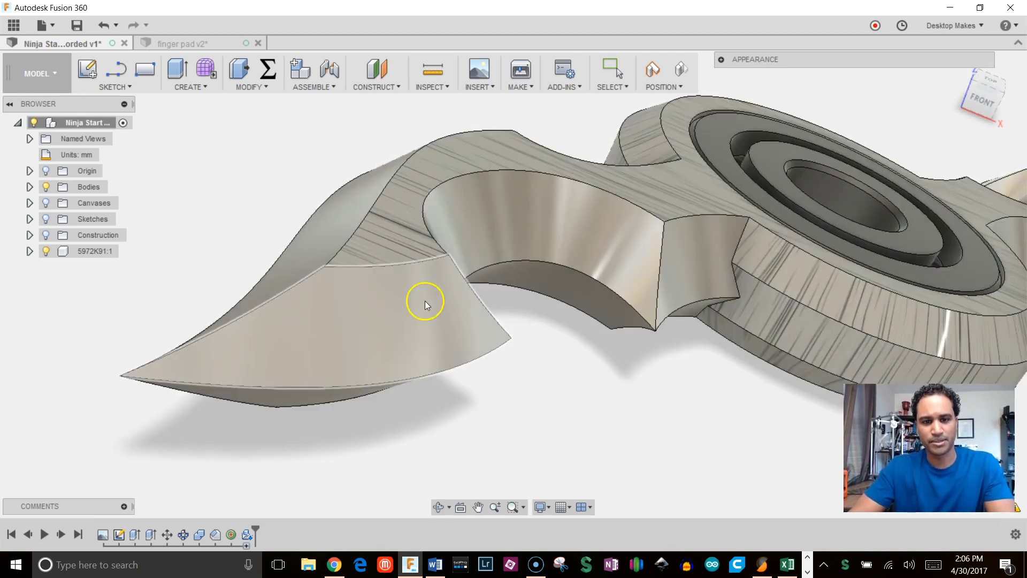
middle_click_drag(374, 305, 775, 235, "shift")
scroll(706, 412, "up", 3)
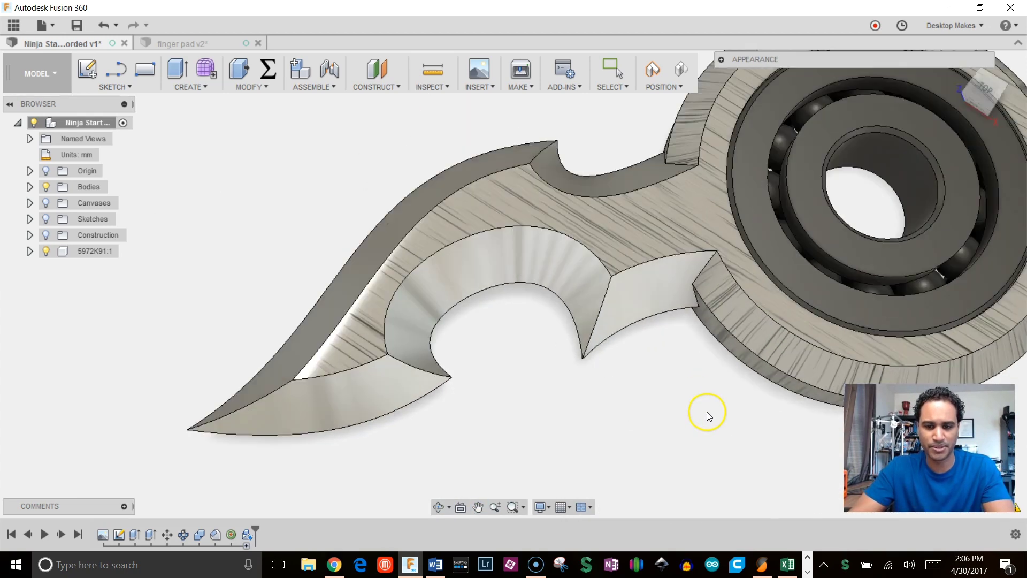
middle_click_drag(669, 426, 651, 399, "shift")
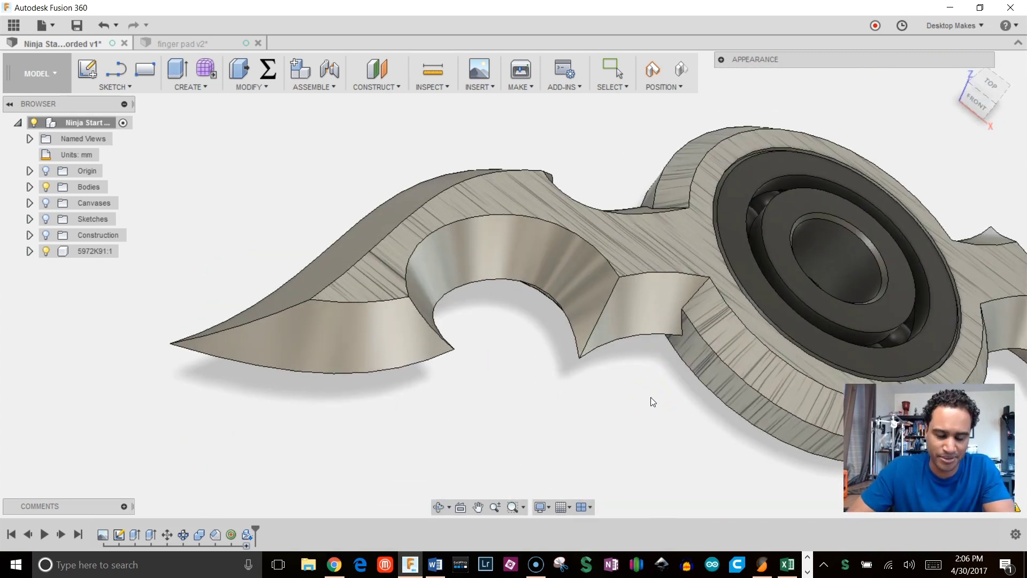
scroll(651, 397, "down", 3)
Select the search query and open the Dart Ninja Star Finger Spinner image preview.
middle_click_drag(581, 359, 541, 364, "shift")
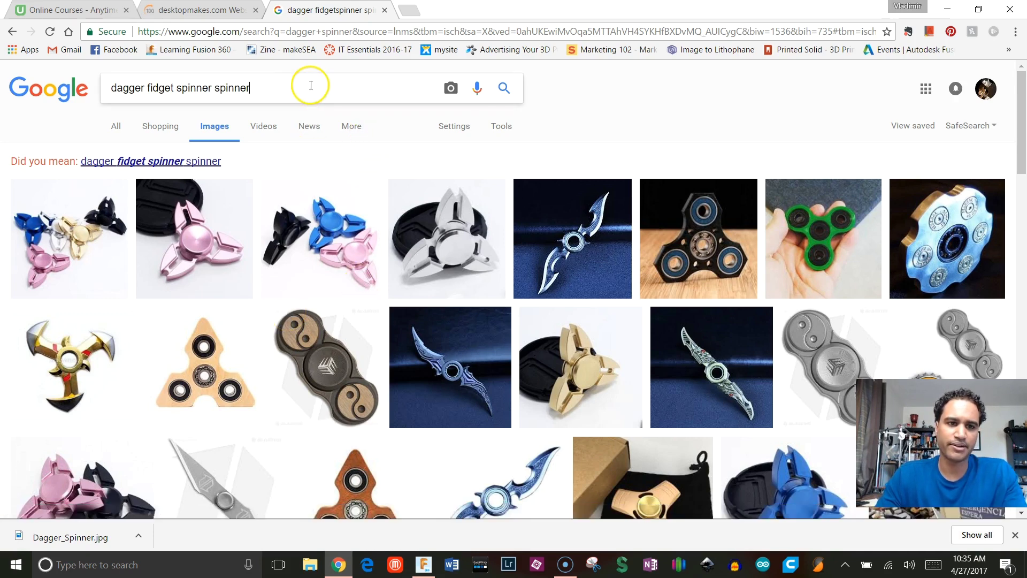
left_click_drag(309, 86, 90, 79)
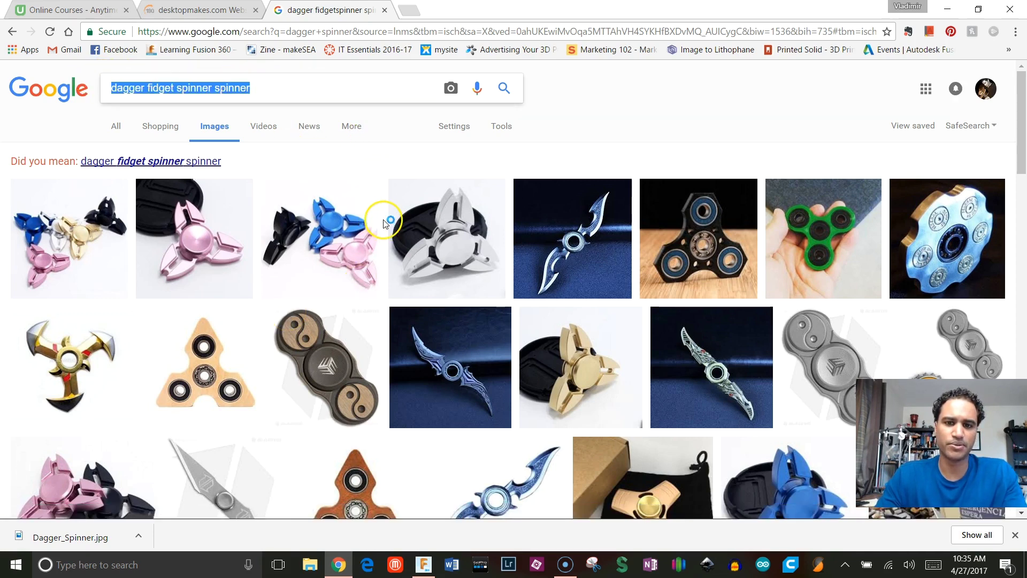
left_click(576, 244)
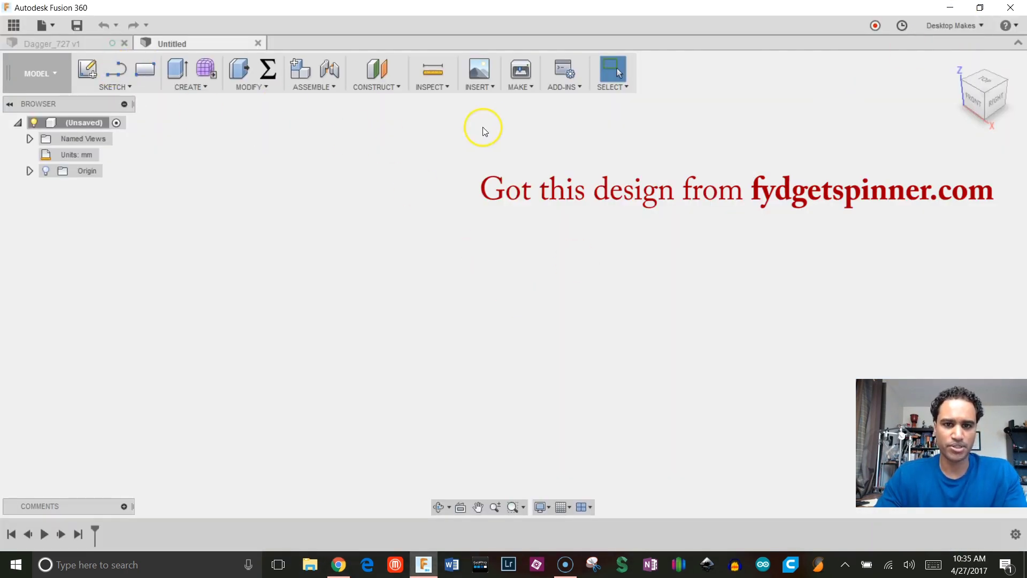
Attach the Dagger_Spinner image from Downloads as a canvas on the XY plane at opacity 32.
left_click(484, 89)
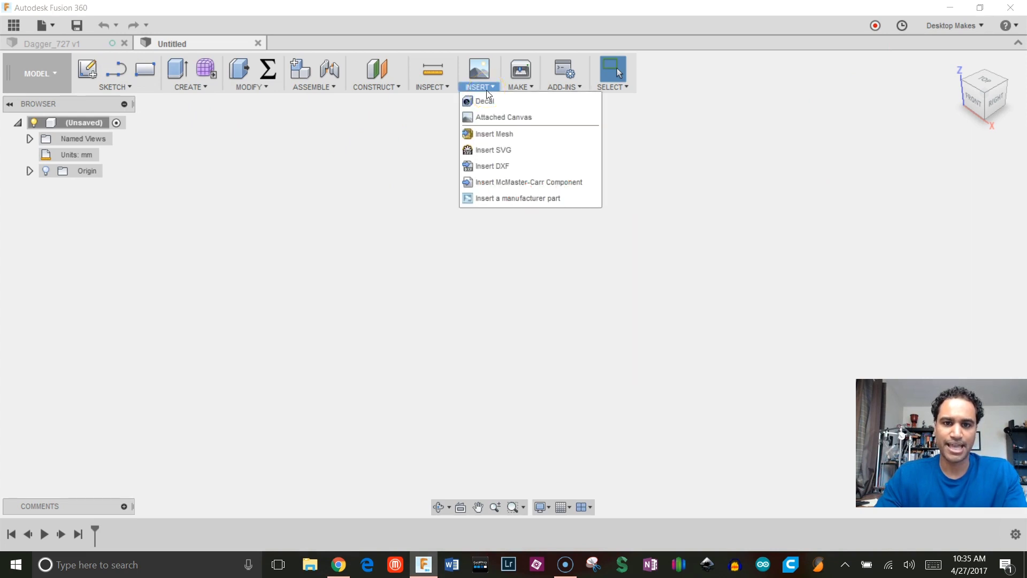
left_click(488, 114)
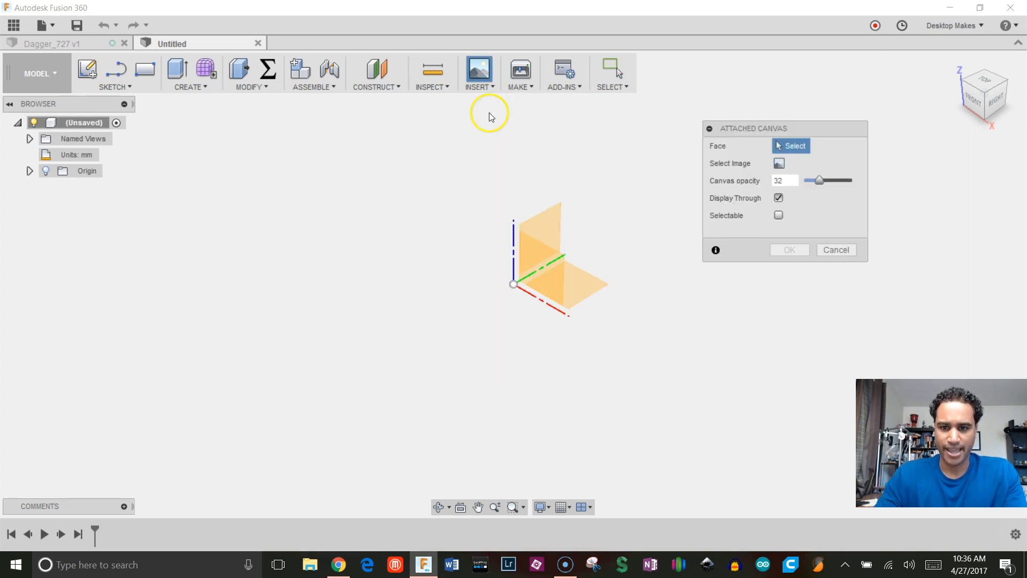
left_click(582, 281)
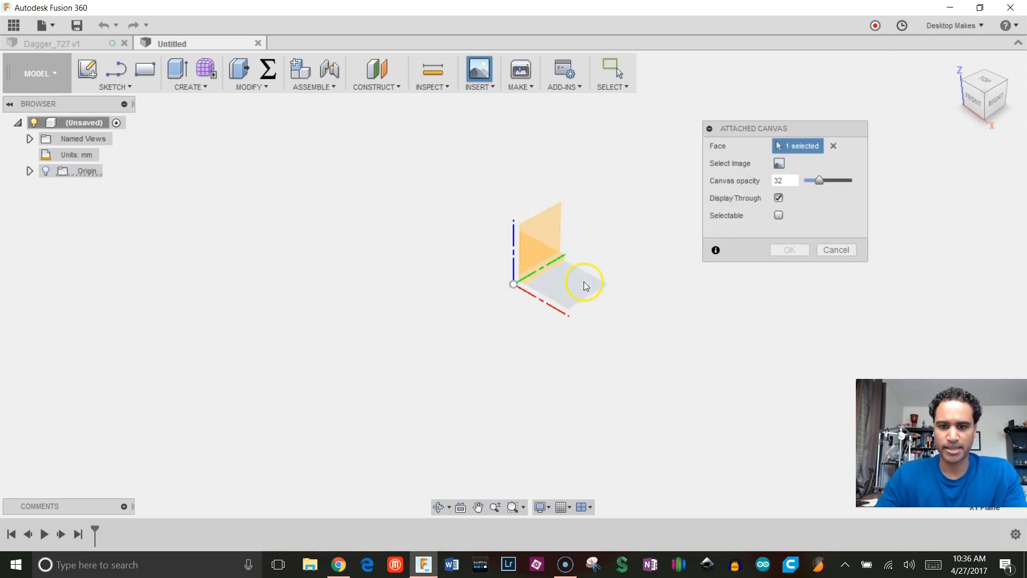
left_click(779, 163)
double_click(317, 120)
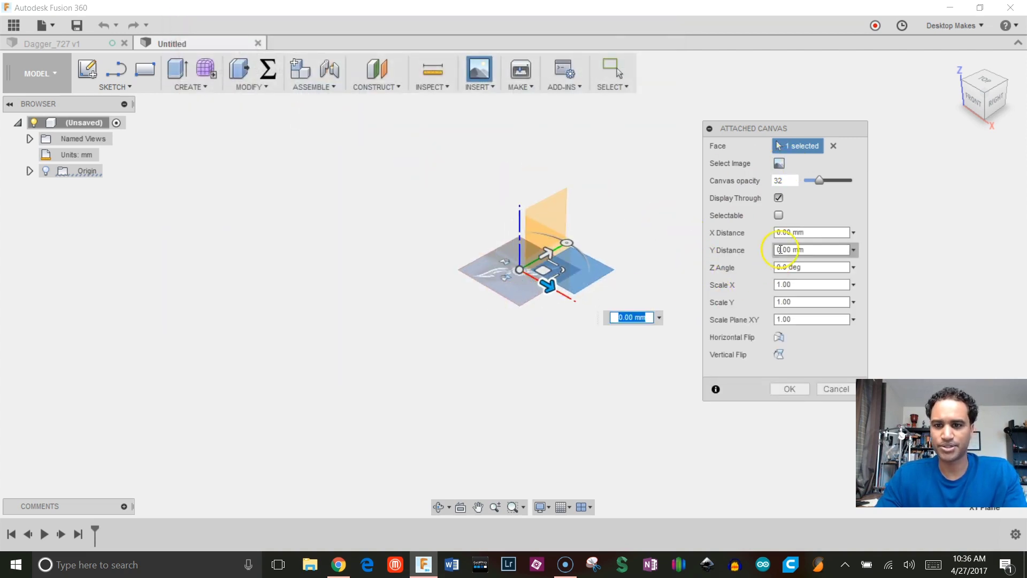
left_click_drag(822, 181, 820, 181)
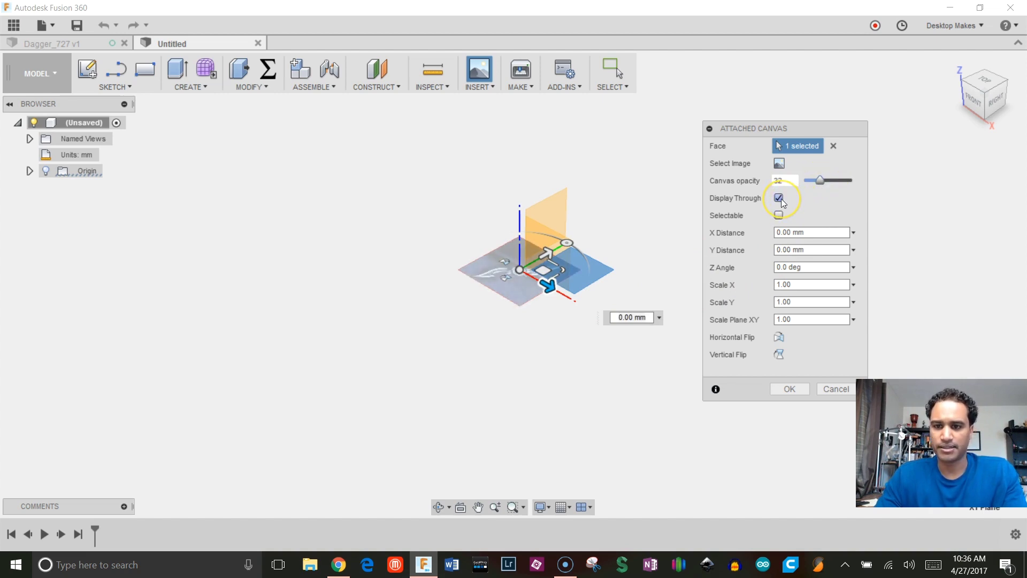
left_click(780, 387)
Switch to an upright top view and zoom in on the dagger's upper blade.
left_click(990, 85)
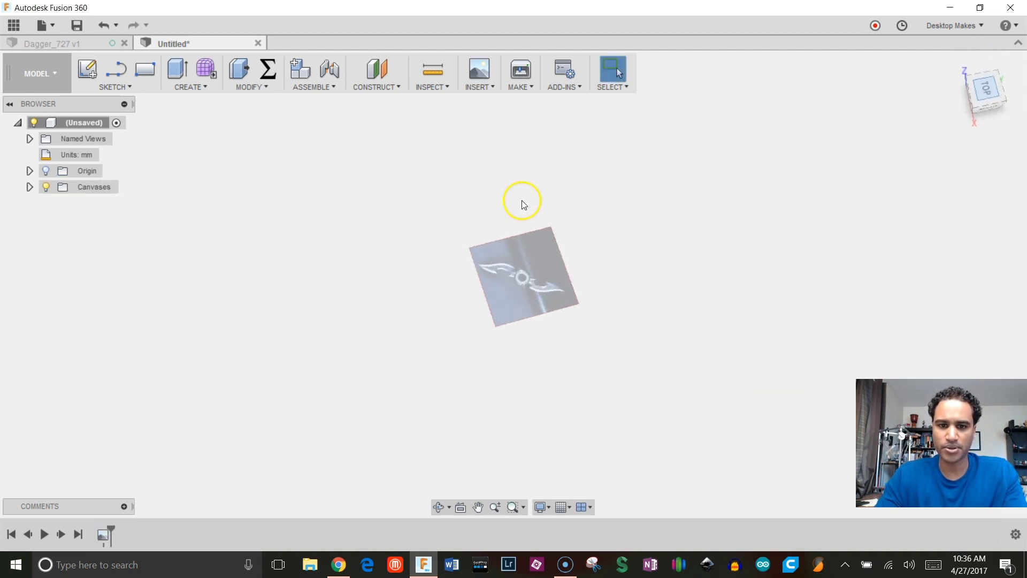
left_click(1006, 61)
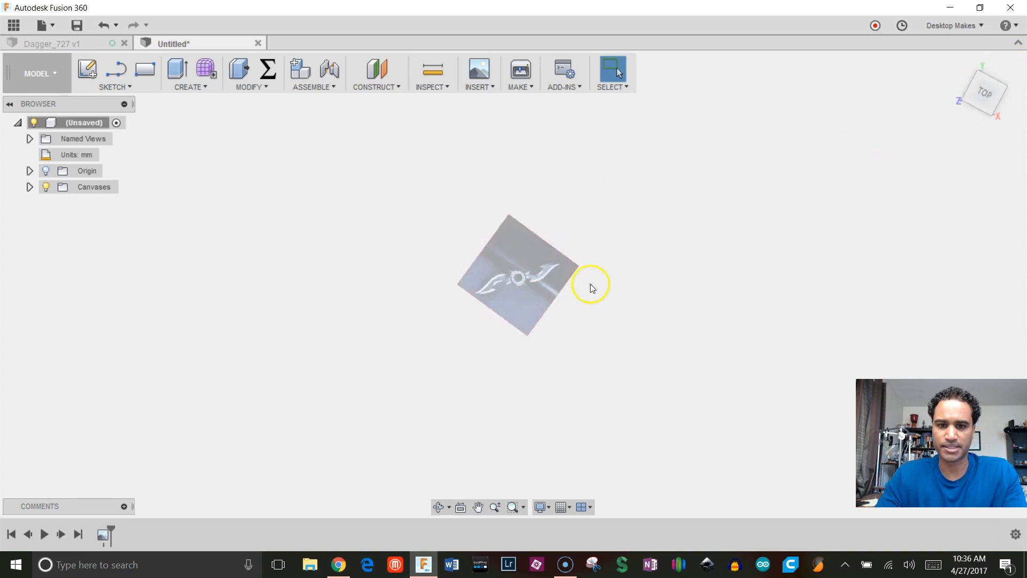
scroll(512, 271, "up", 8)
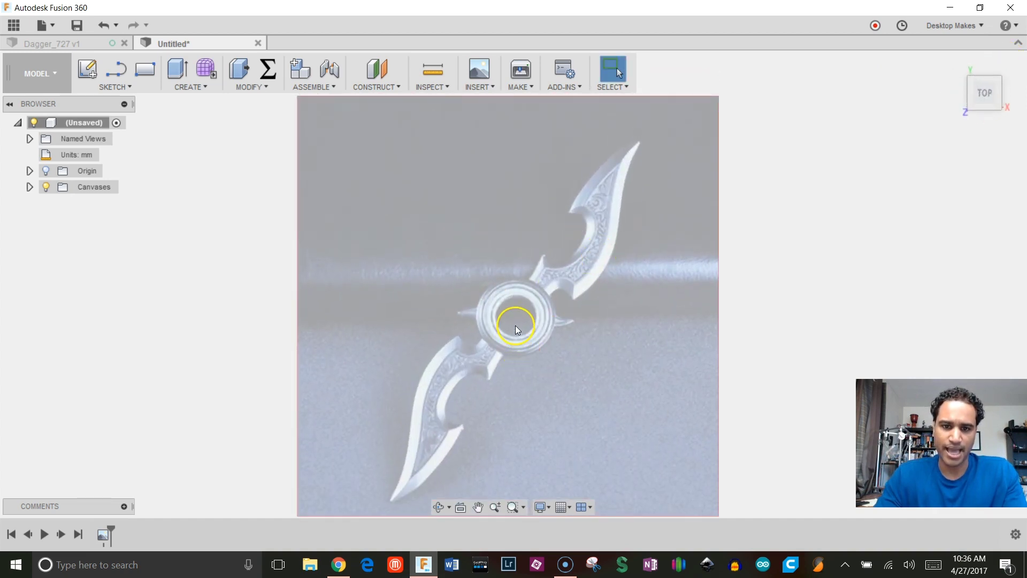
scroll(521, 226, "up", 3)
middle_click_drag(521, 226, 492, 265)
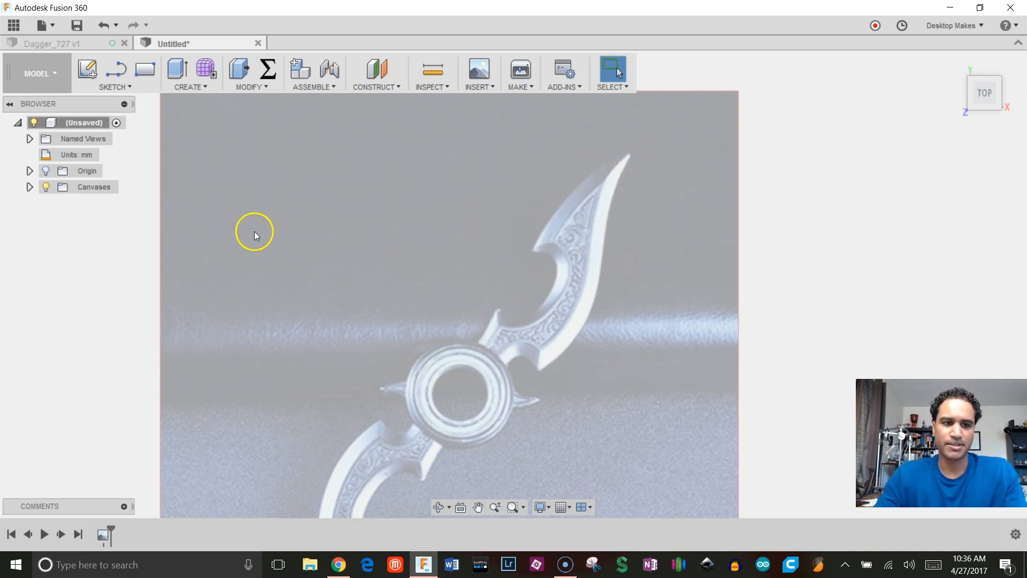
Calibrate the Dagger canvas from the ring joint to the blade tip, then fit it into view.
left_click(29, 187)
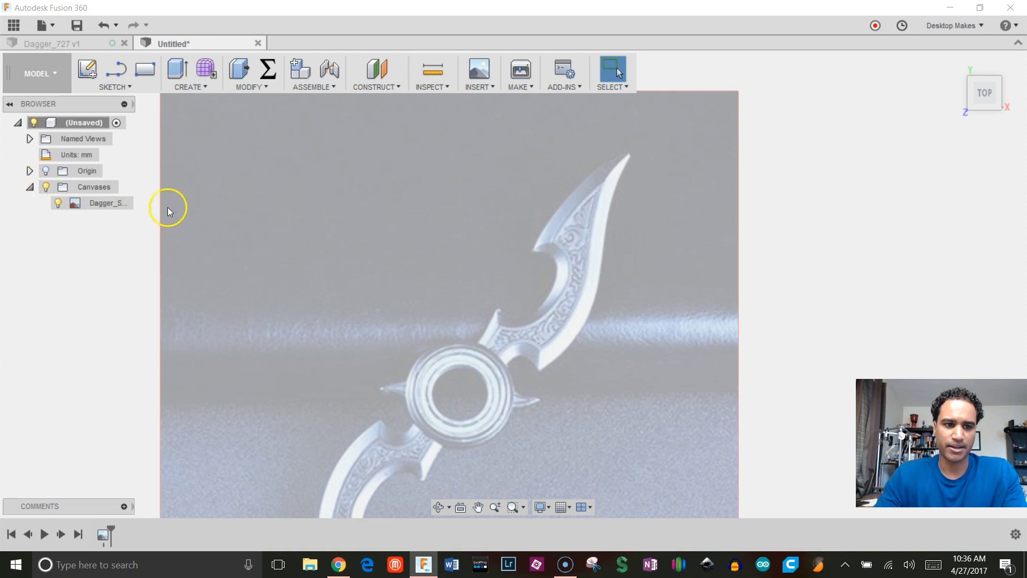
right_click(107, 204)
left_click(140, 239)
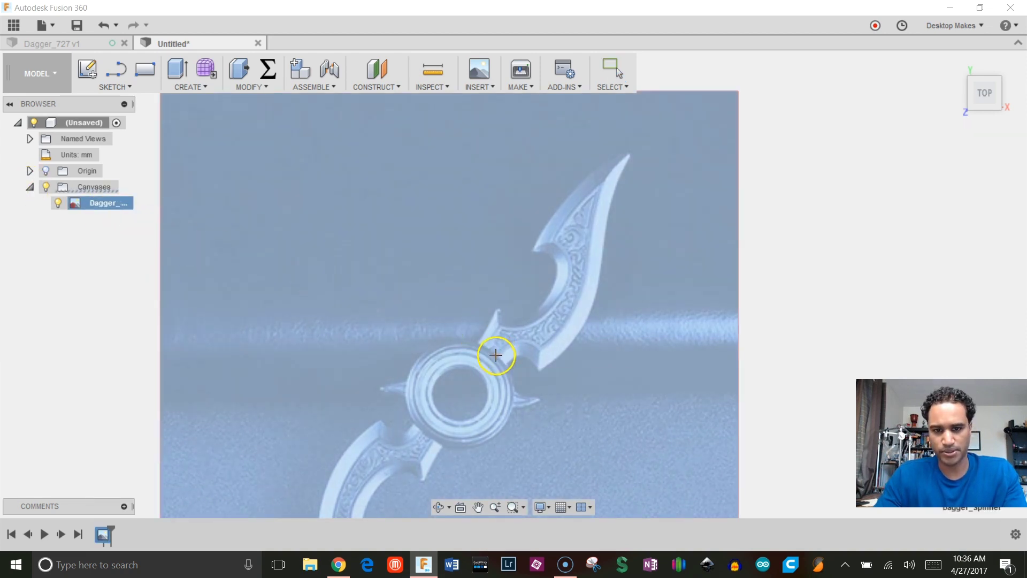
left_click(496, 356)
left_click(630, 156)
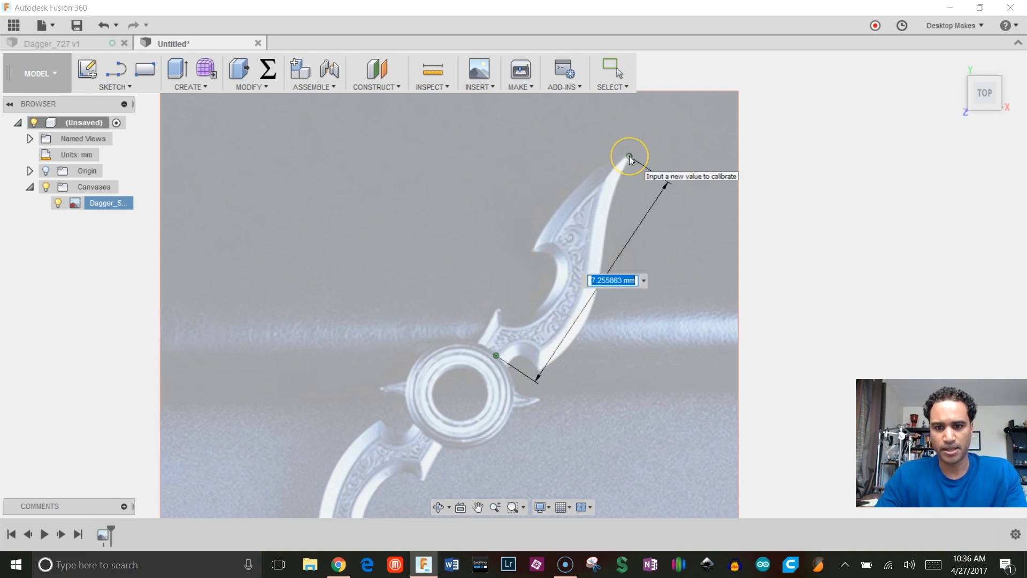
key("Return")
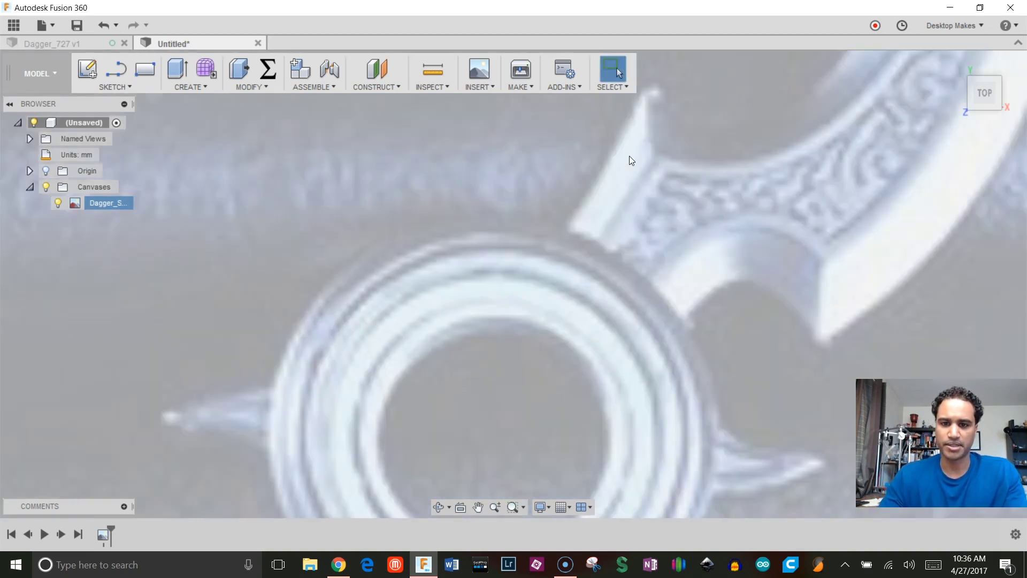
key("F6")
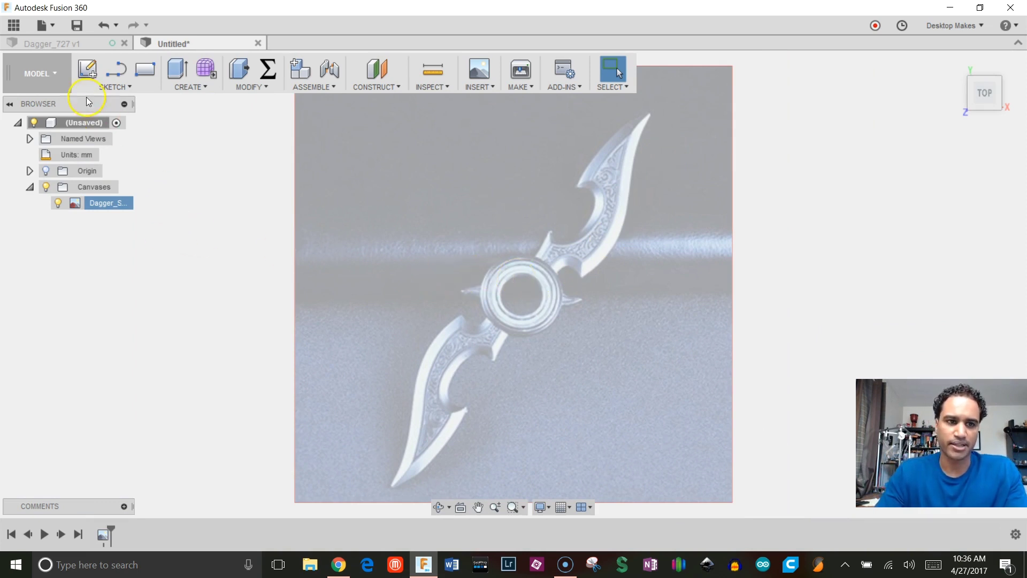
left_click(85, 72)
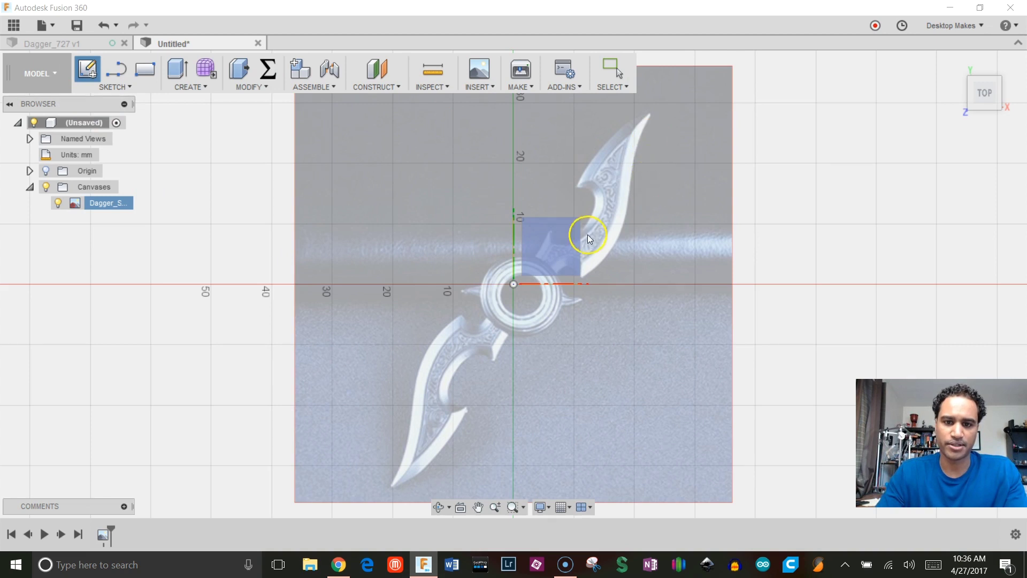
Sketch on the ground plane and trace the blade's base and outer edge to the tip with a spline.
left_click(565, 234)
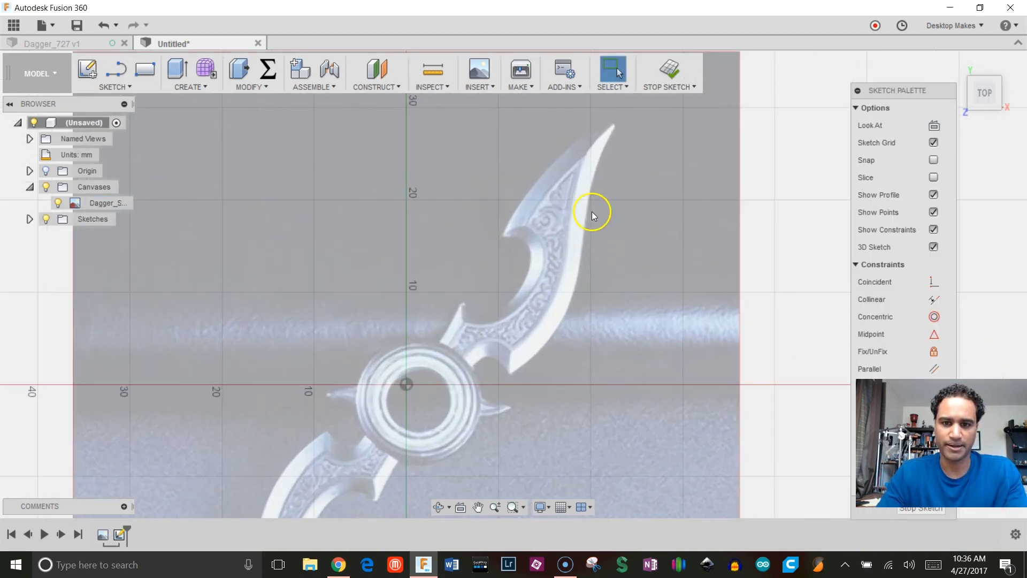
scroll(535, 170, "up", 2)
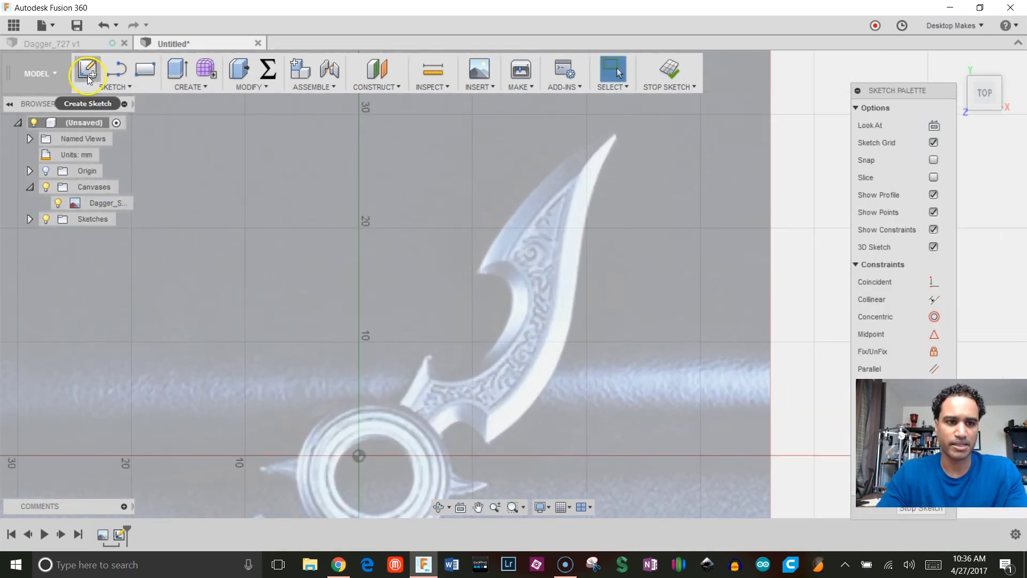
left_click(107, 88)
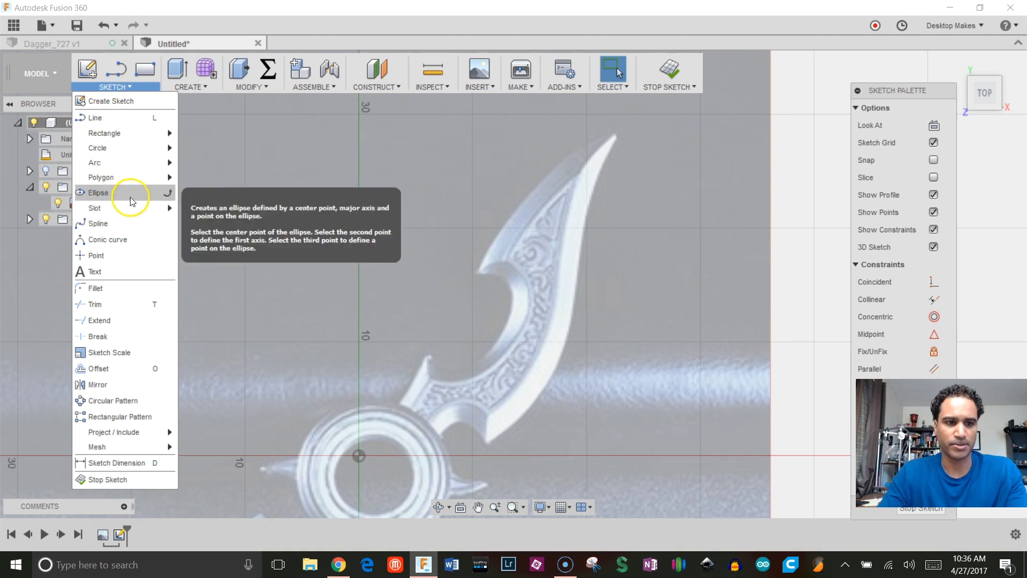
left_click(125, 220)
scroll(506, 441, "up", 2)
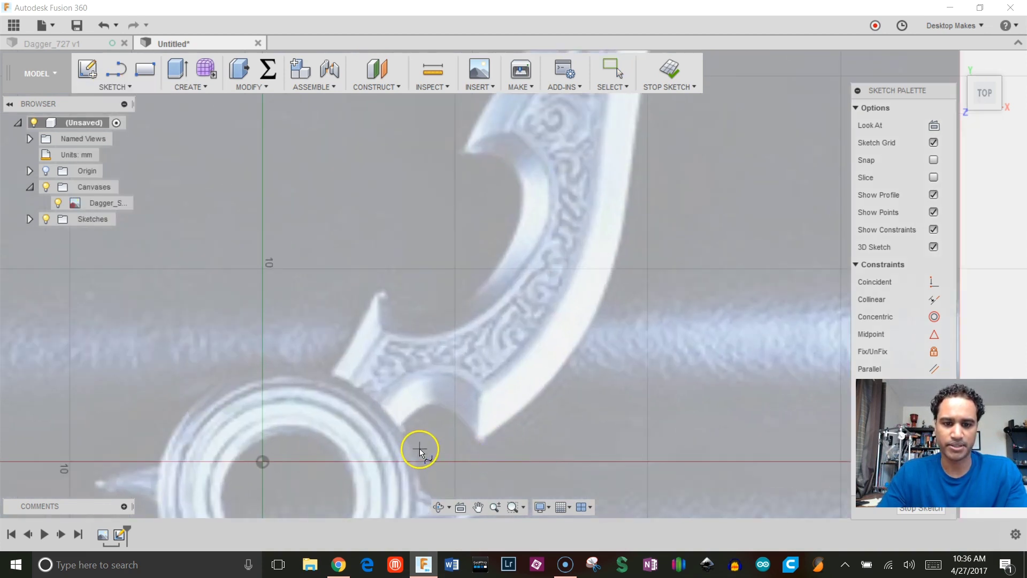
left_click(429, 421)
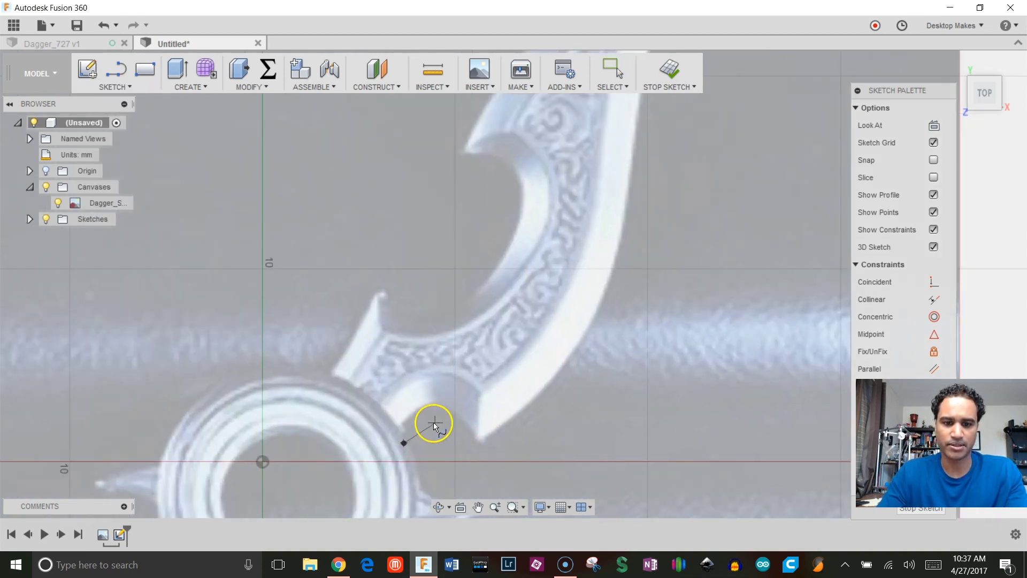
left_click(476, 458)
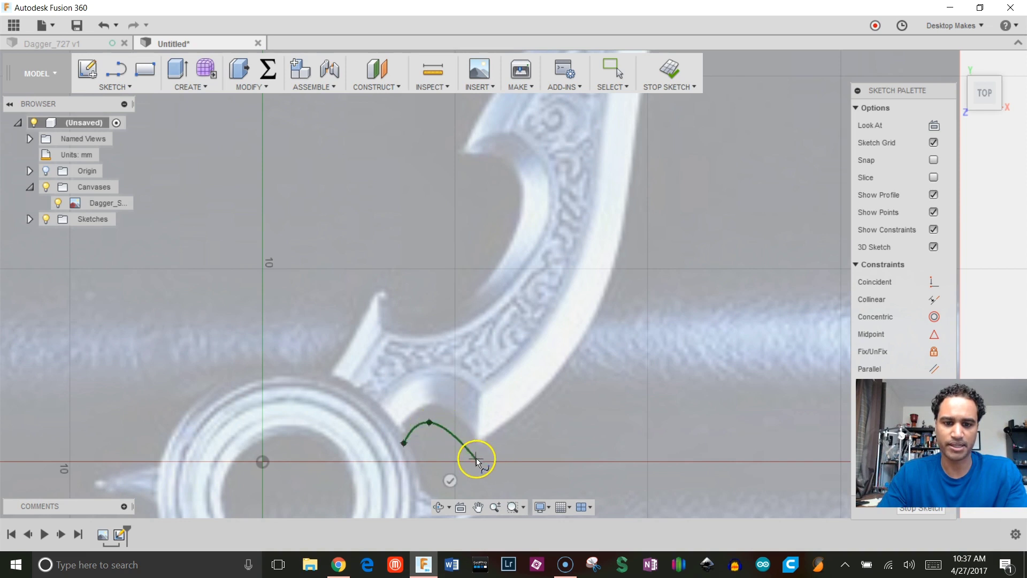
scroll(534, 383, "down", 1)
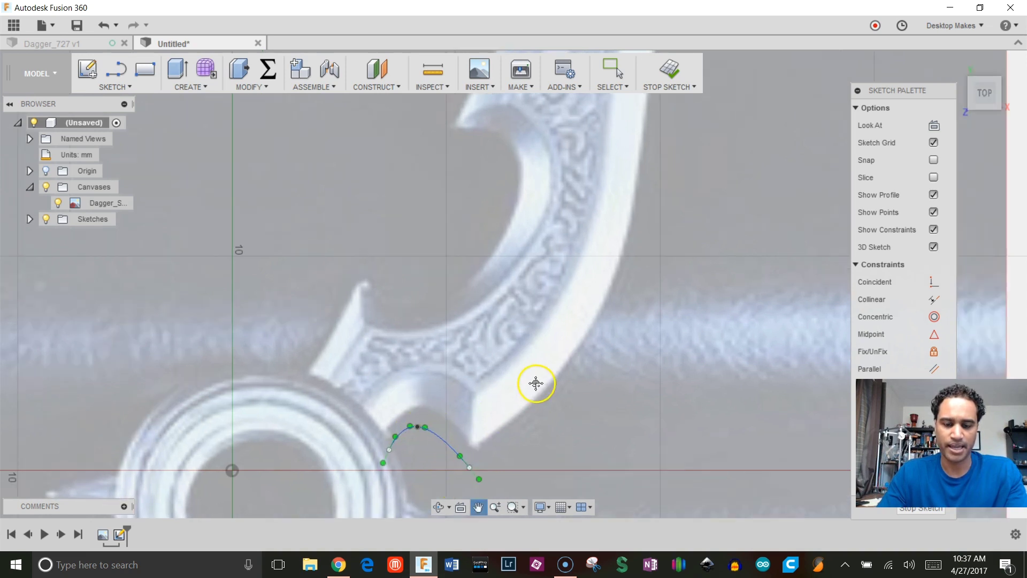
left_click(437, 471)
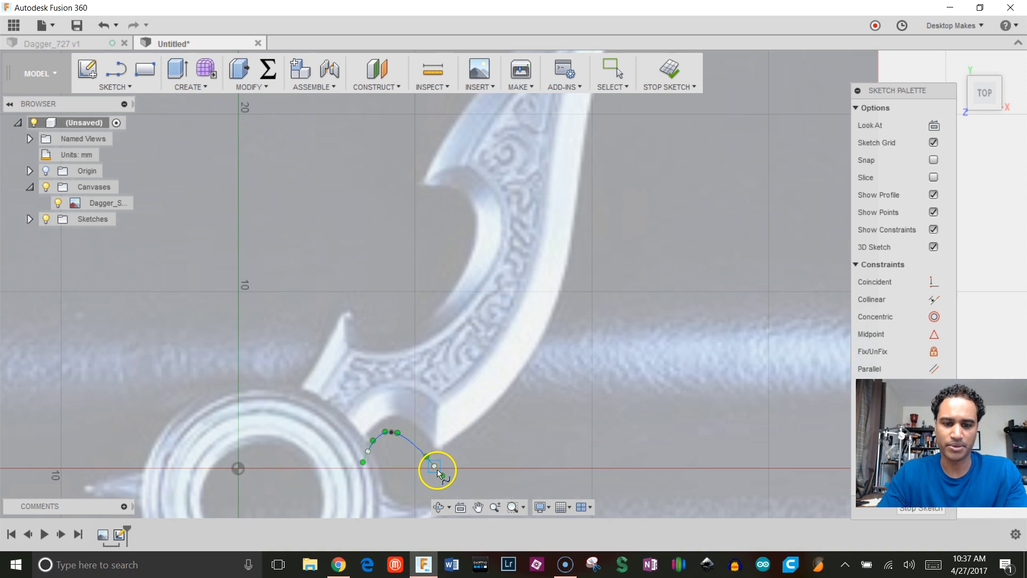
left_click(557, 369)
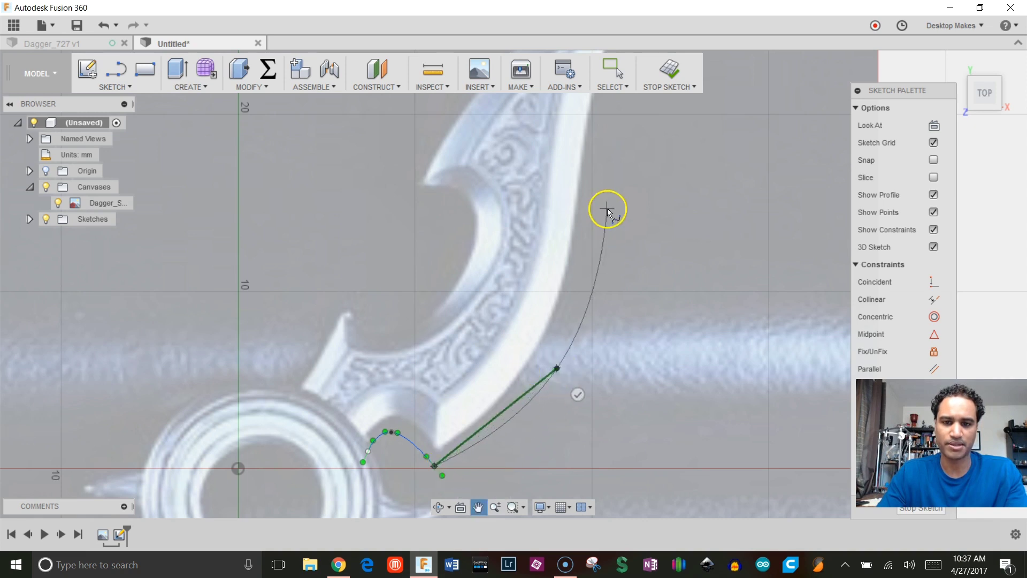
middle_click_drag(617, 176, 628, 306)
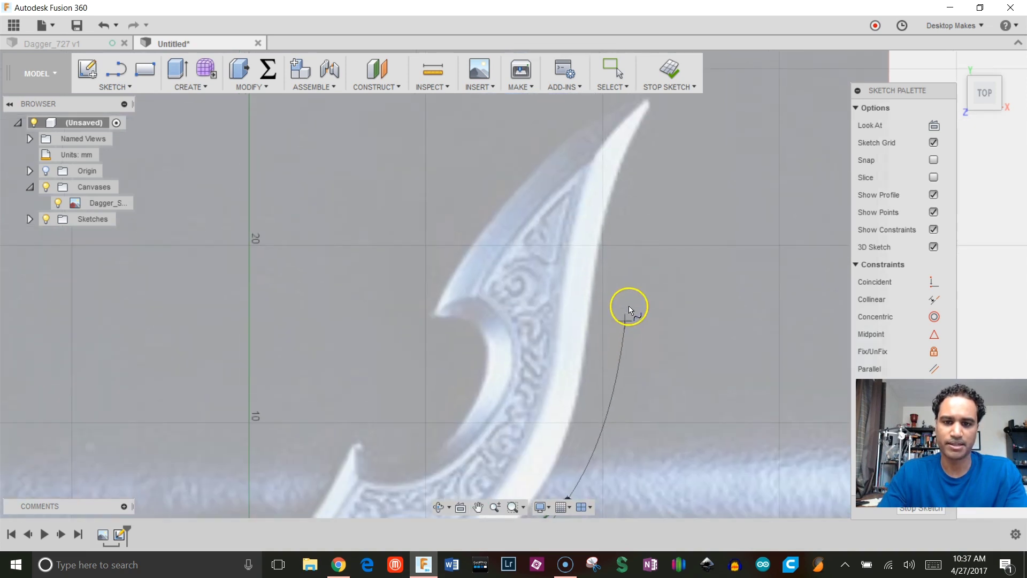
left_click(622, 244)
middle_click_drag(634, 118, 650, 201)
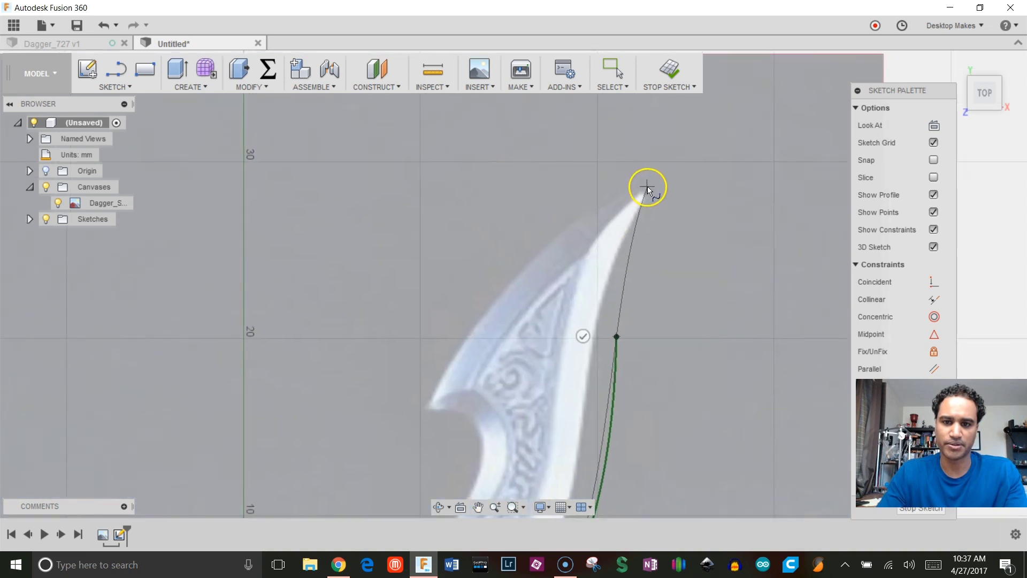
double_click(651, 182)
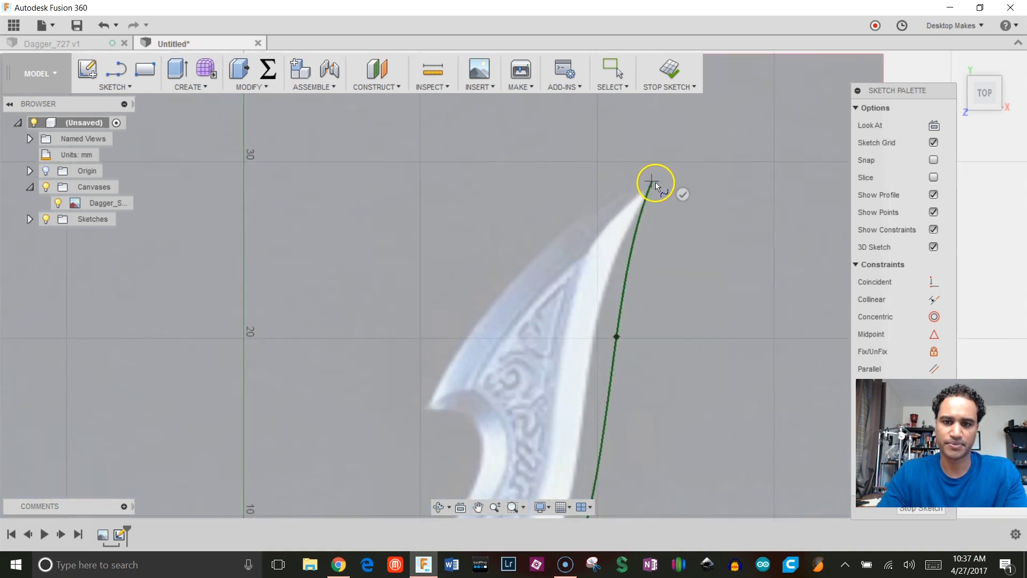
Trace the blade's inner edge with a second spline from the tip down toward the notch.
right_click(689, 198)
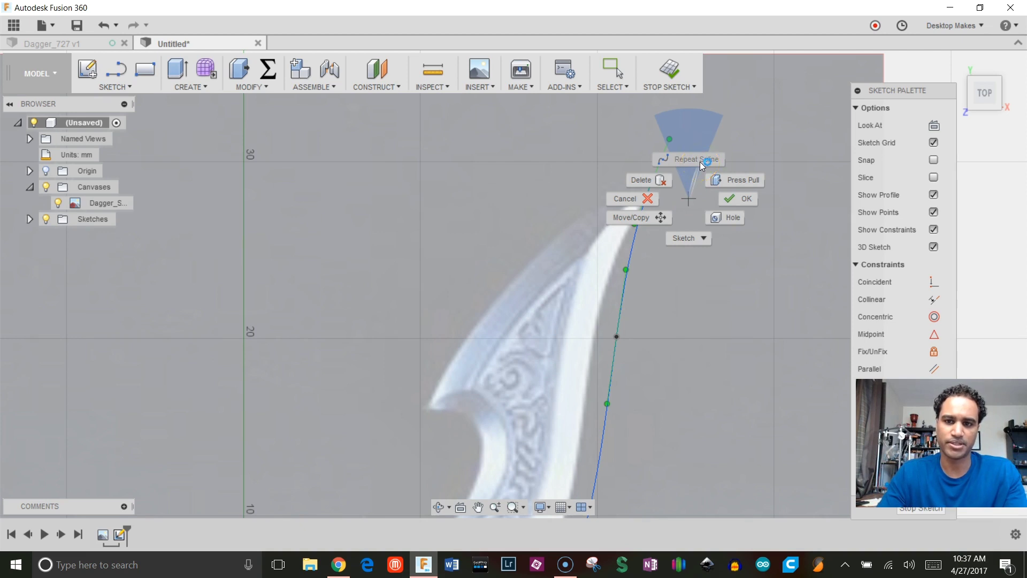
left_click(699, 161)
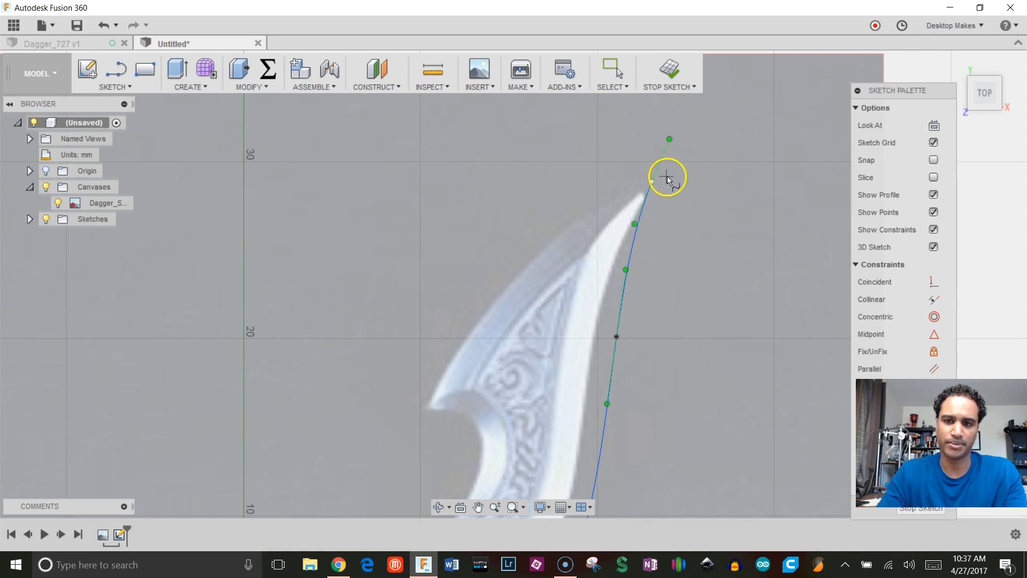
left_click(652, 182)
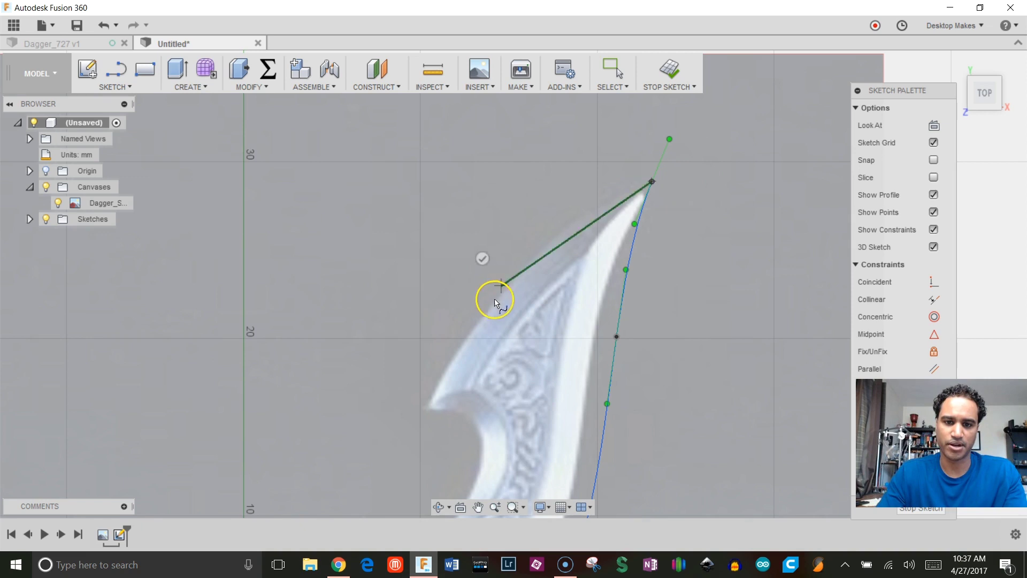
left_click(500, 285)
left_click(430, 408)
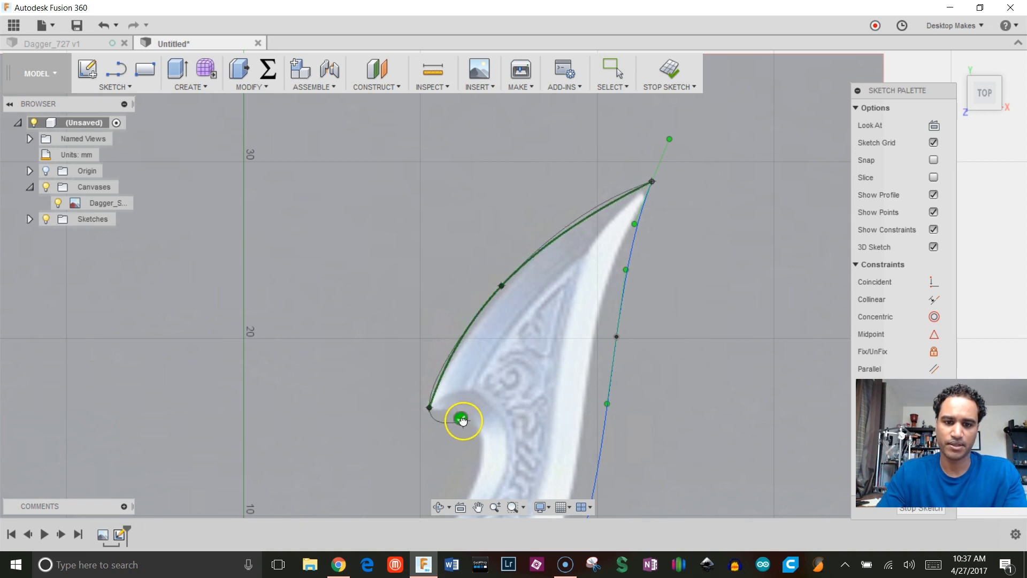
left_click(463, 420)
middle_click_drag(463, 420, 532, 240)
Trace the notch with a third spline from the inner edge's end to the guard spike.
right_click(551, 293)
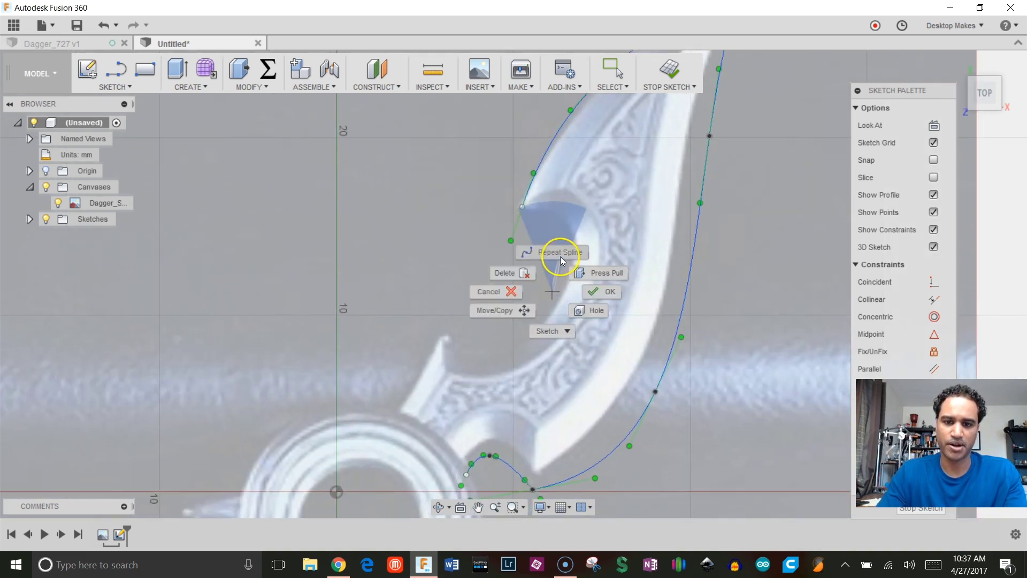
left_click(560, 252)
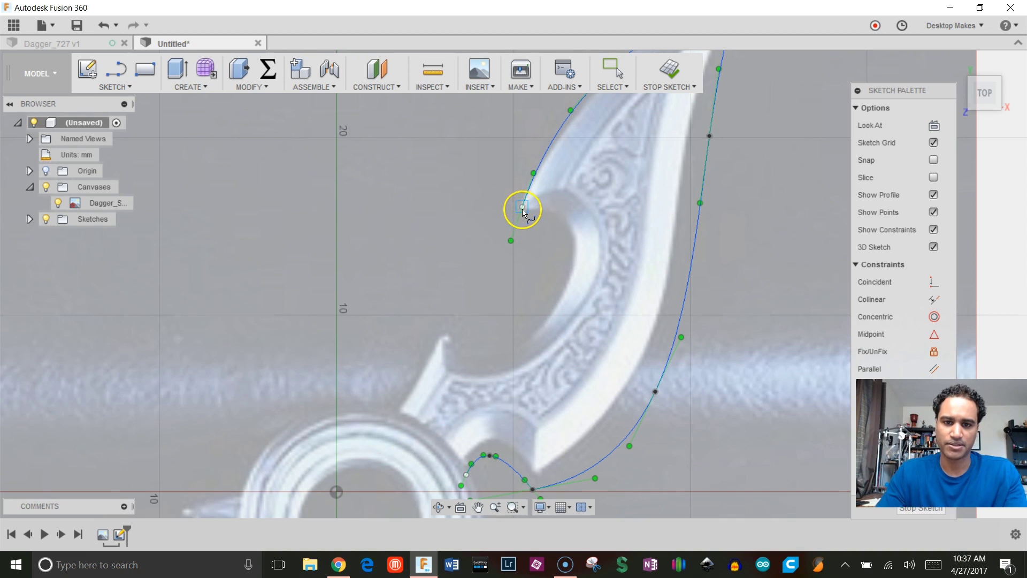
left_click(523, 207)
left_click(566, 229)
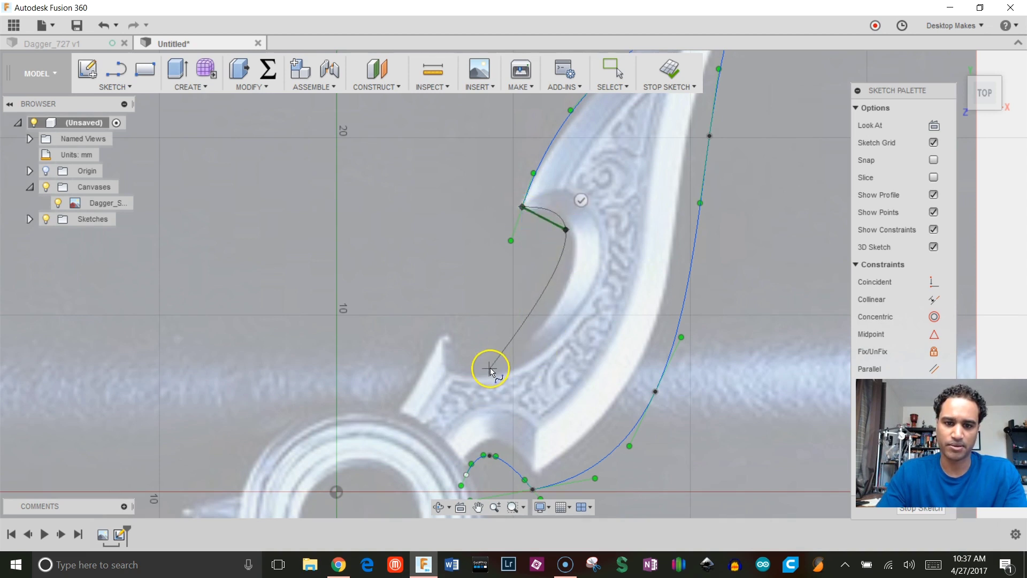
left_click(489, 369)
left_click(451, 329)
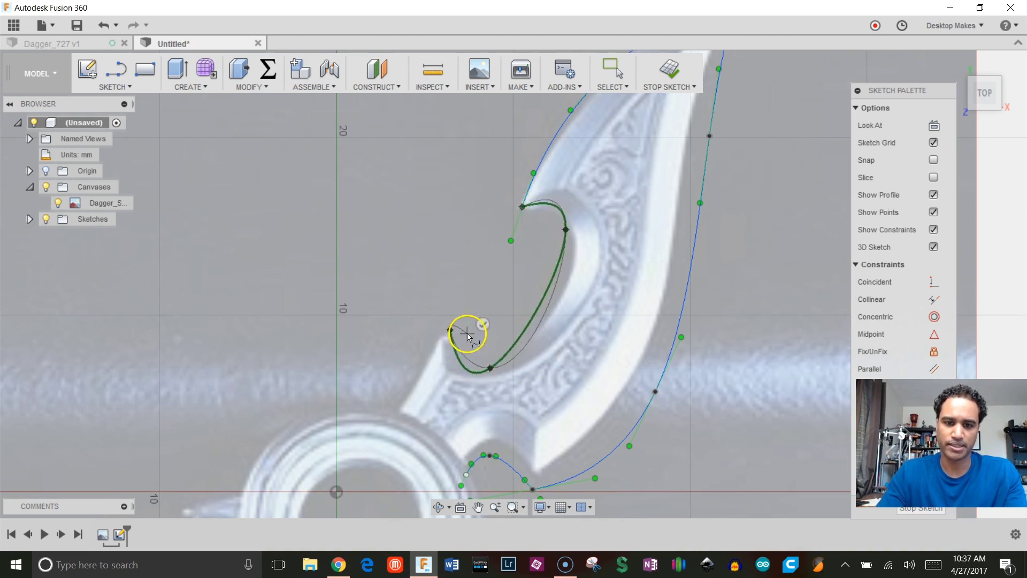
left_click(483, 324)
middle_click_drag(454, 317, 470, 277)
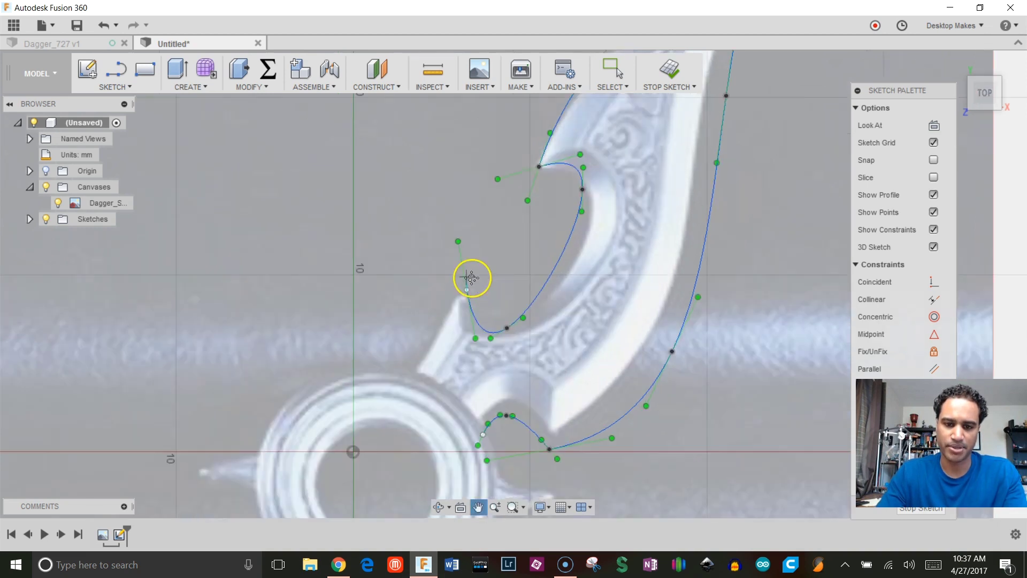
scroll(496, 270, "up", 3)
scroll(497, 270, "down", 2)
key("Escape")
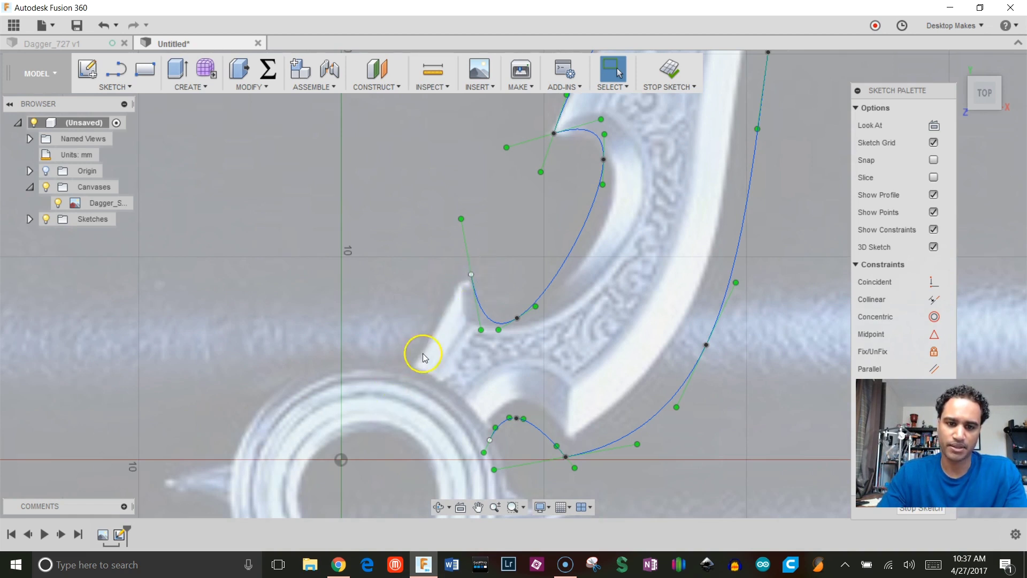
Add a 3-point arc from the notch curve's end down toward the ring.
right_click(431, 273)
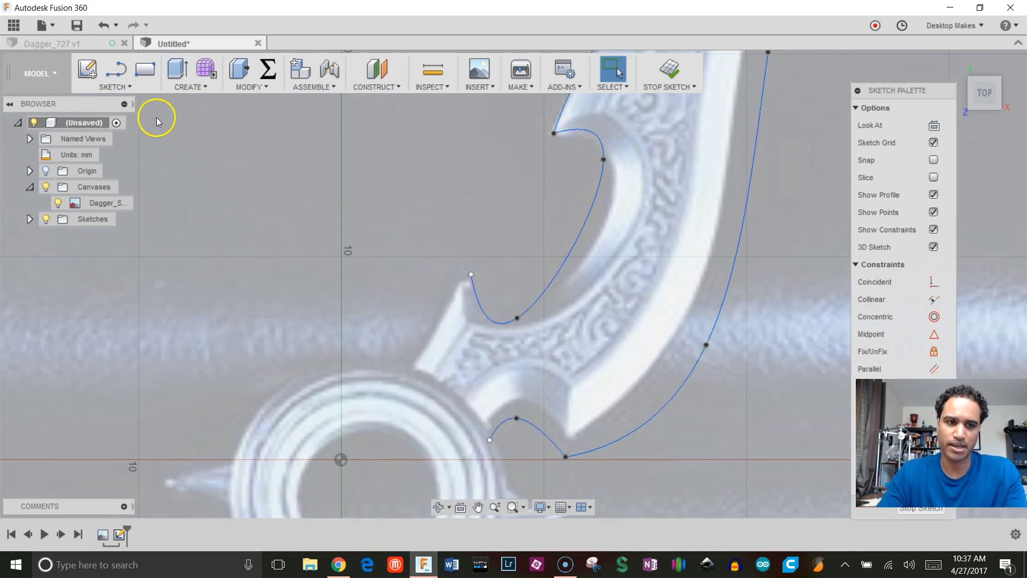
left_click(128, 87)
mouse_move(128, 161)
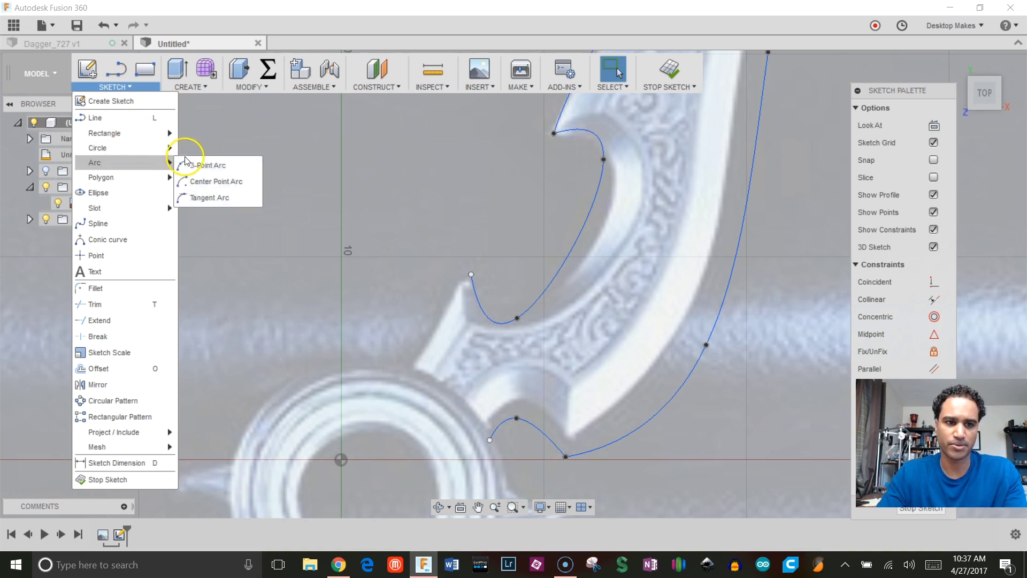
left_click(209, 165)
left_click(470, 276)
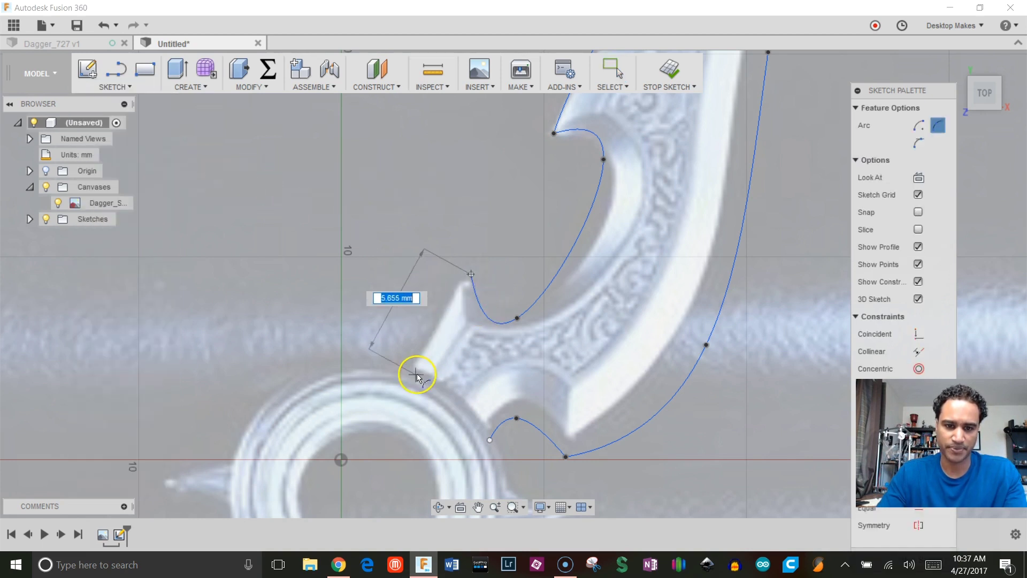
left_click(436, 348)
key("Escape")
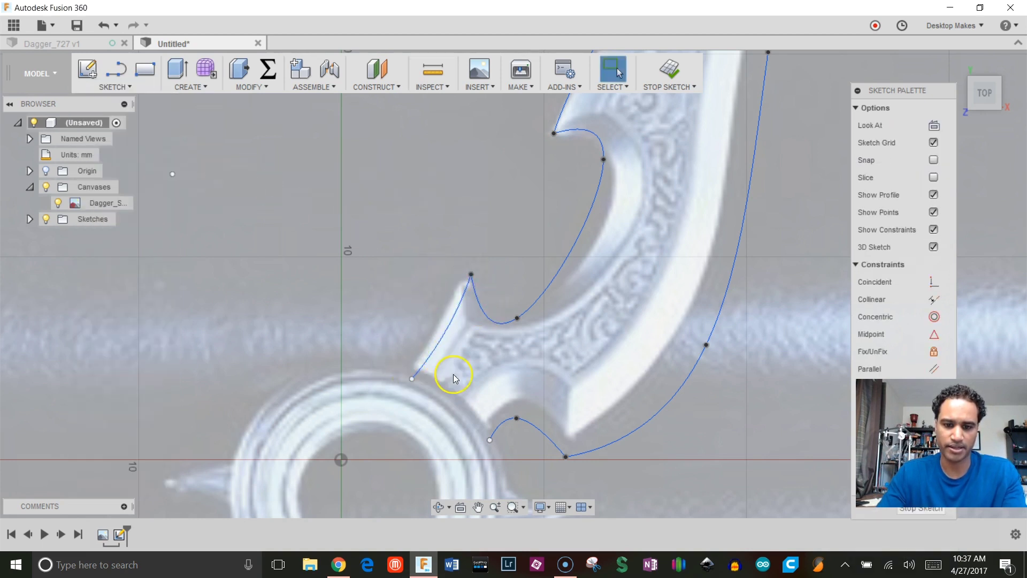
Close the outline with a straight line from the base curve's end to the arc.
key("l")
left_click(490, 439)
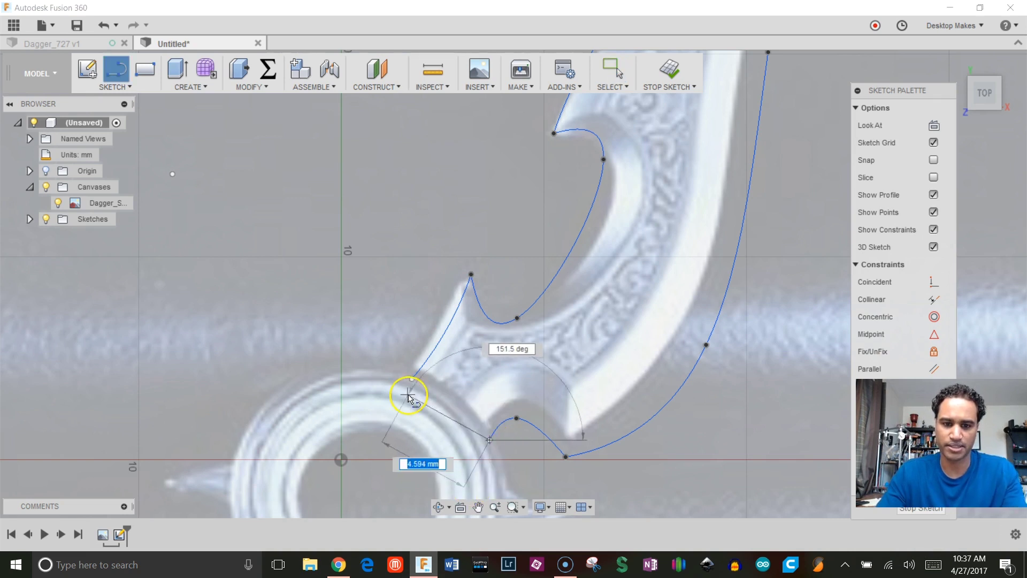
left_click(412, 379)
scroll(408, 367, "down", 3)
scroll(461, 281, "up", 4)
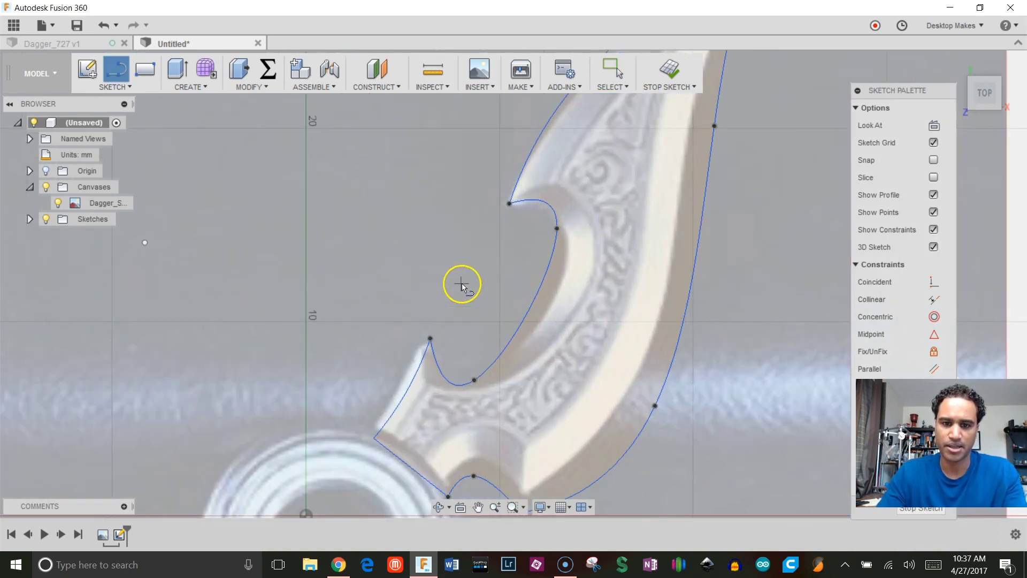
key("Escape")
Drag the notch spline's fit points to match the dagger image.
left_click_drag(475, 379, 497, 379)
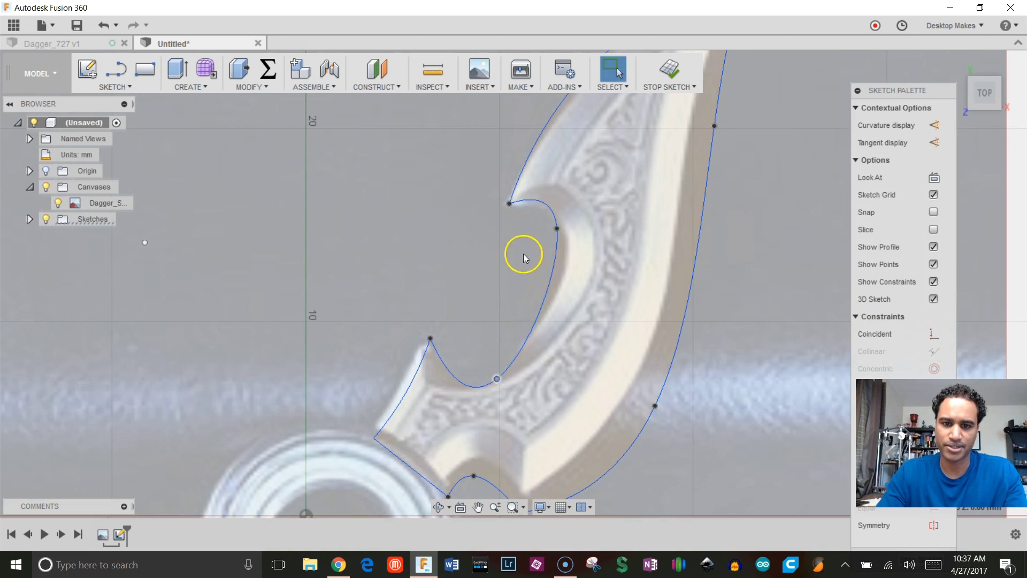
left_click_drag(558, 230, 569, 258)
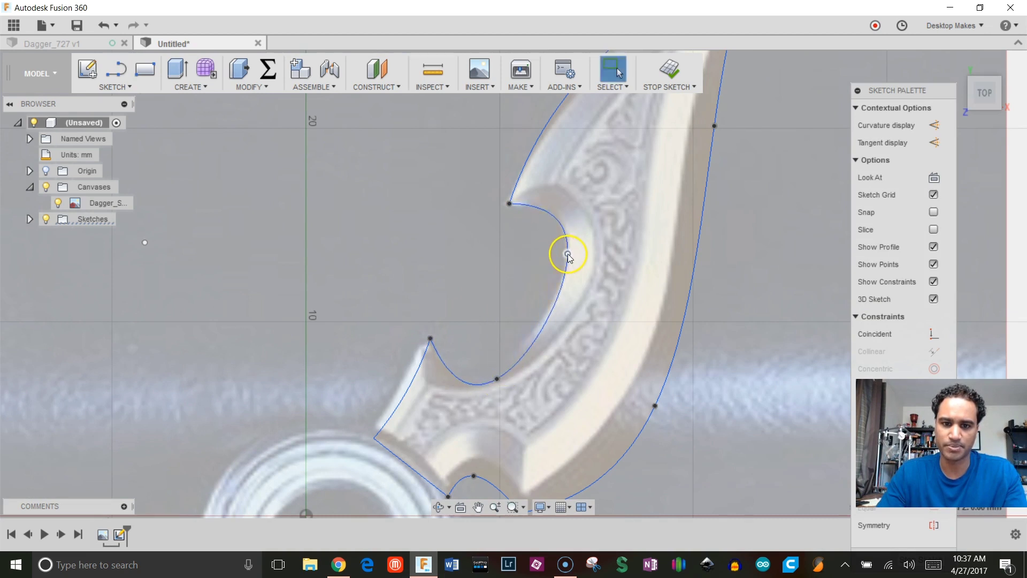
left_click_drag(497, 379, 498, 369)
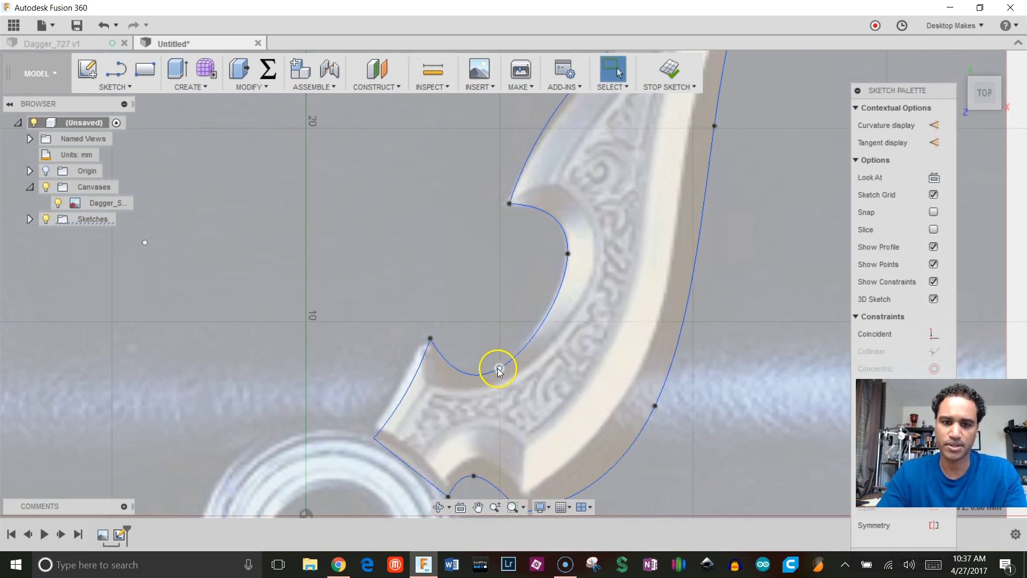
middle_click_drag(529, 236, 456, 346)
scroll(456, 346, "down", 2)
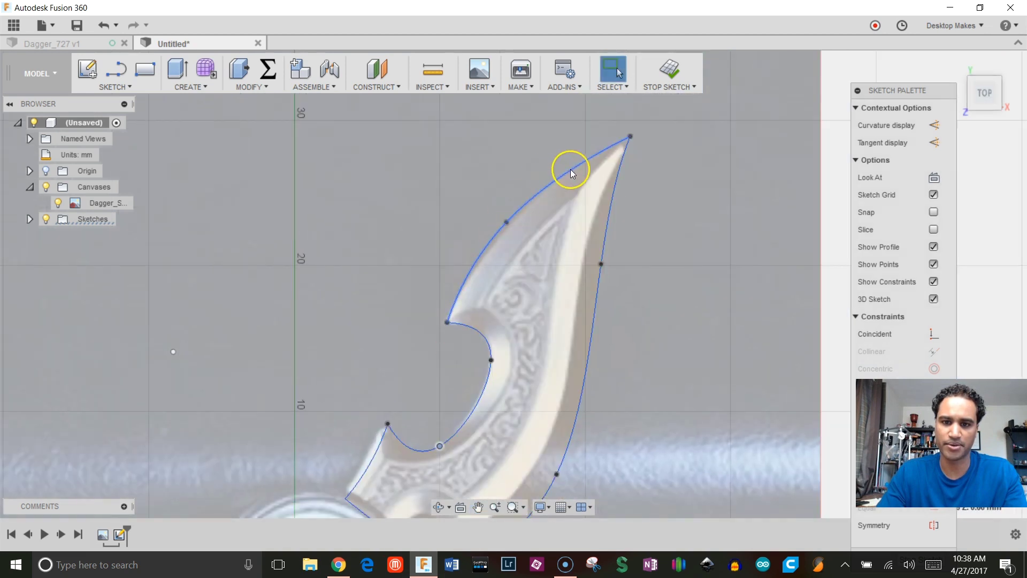
middle_click_drag(562, 288, 538, 168)
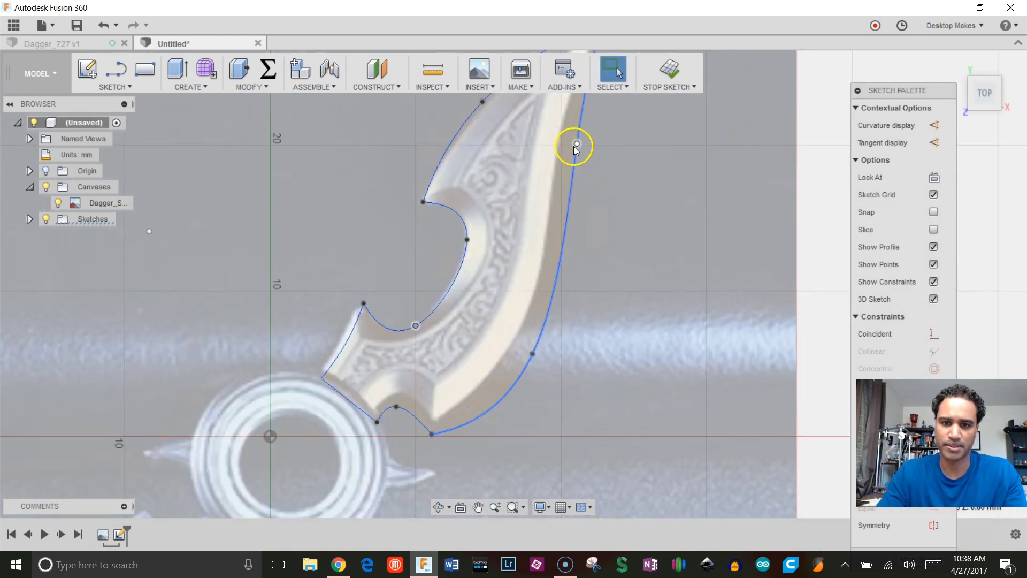
middle_click_drag(570, 157, 571, 224)
scroll(571, 224, "down", 1)
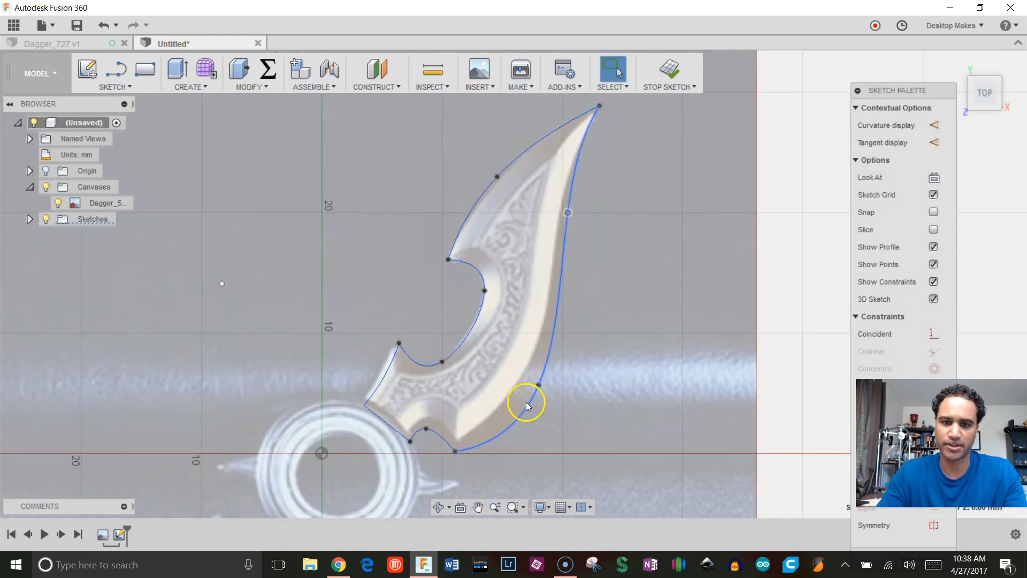
Adjust fit points on the right and lower curves so they follow the image.
left_click_drag(538, 385, 543, 375)
key("Escape")
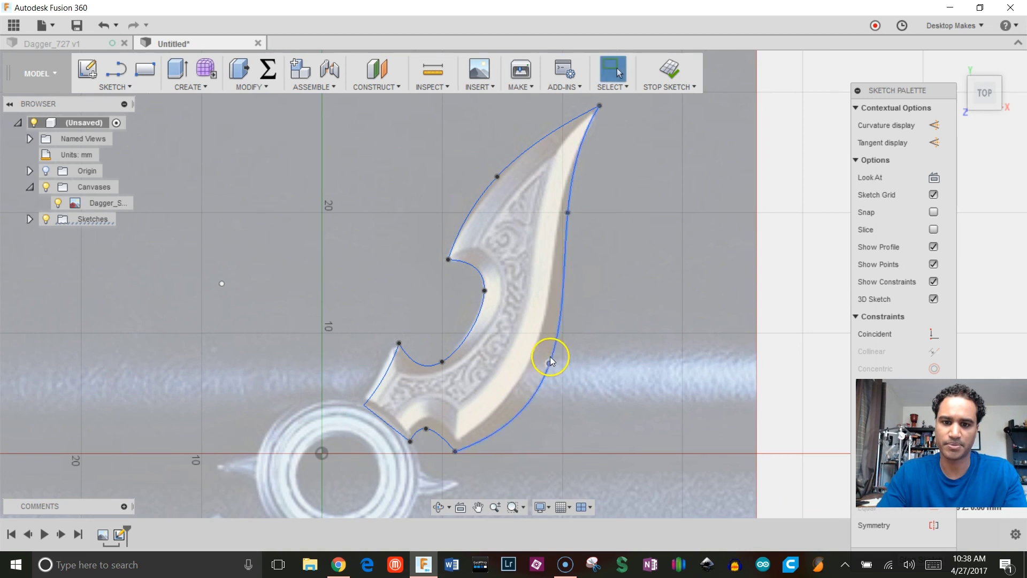
left_click_drag(568, 212, 567, 212)
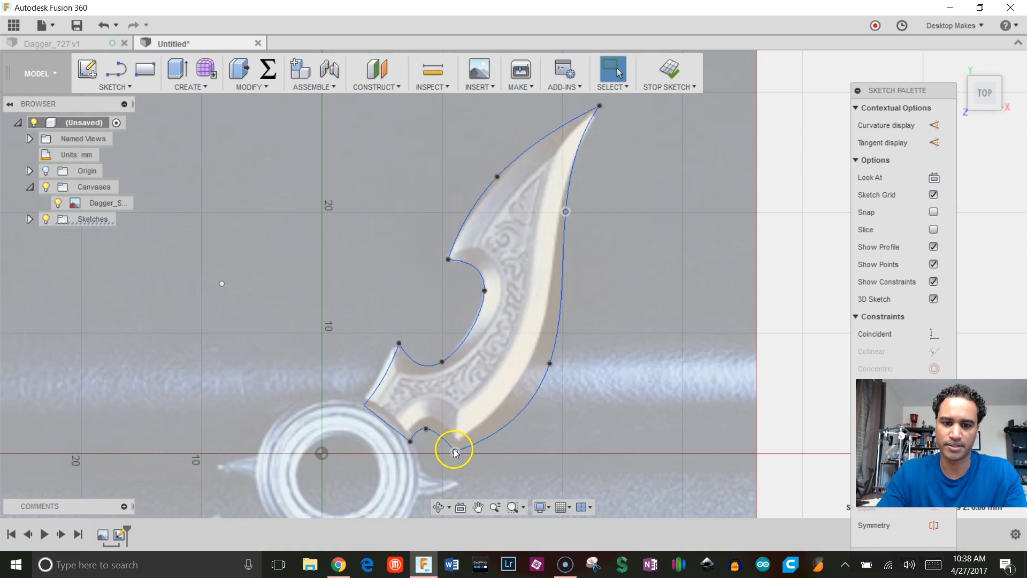
left_click_drag(454, 449, 458, 444)
key("Escape")
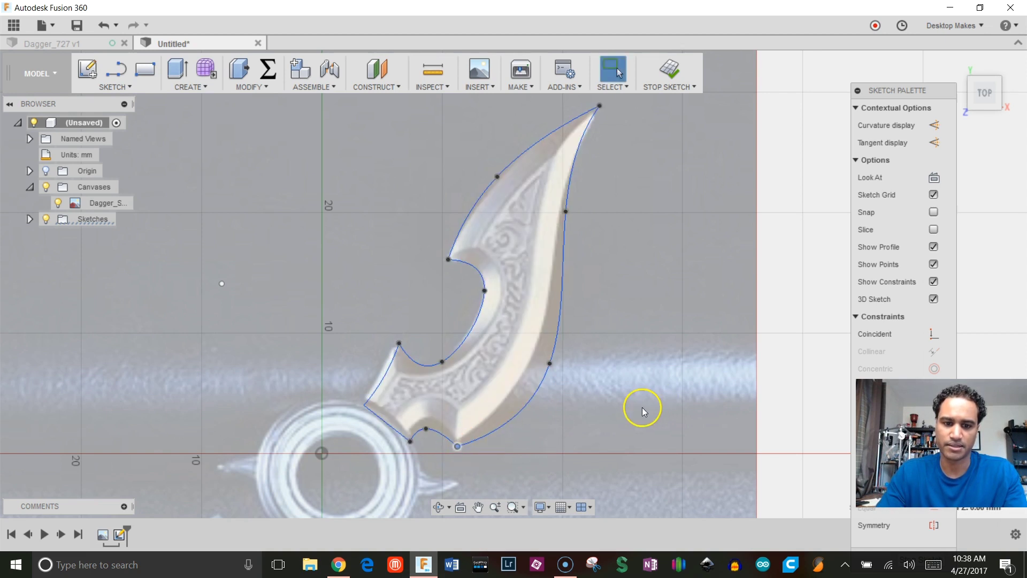
middle_click_drag(620, 412, 638, 415)
Finish the blade sketch, hide the dagger canvas and select the blade profile.
left_click(669, 68)
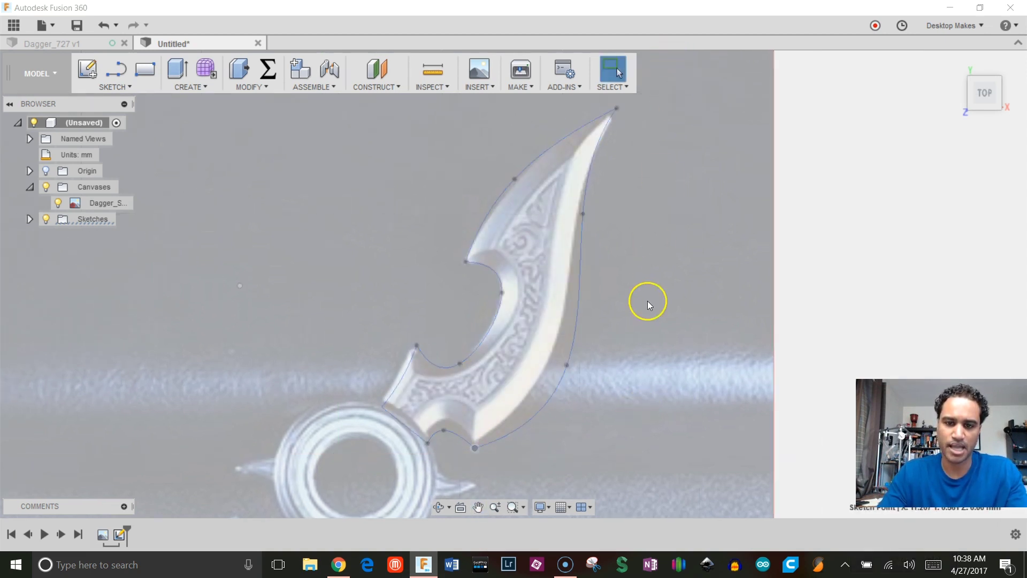
middle_click_drag(649, 300, 636, 283, "shift")
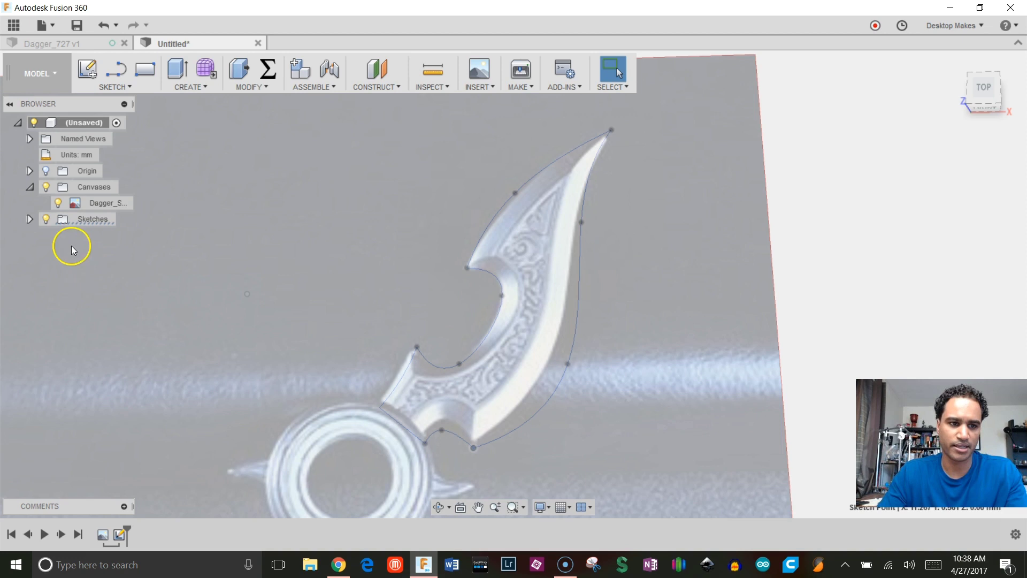
left_click(45, 189)
left_click(547, 299)
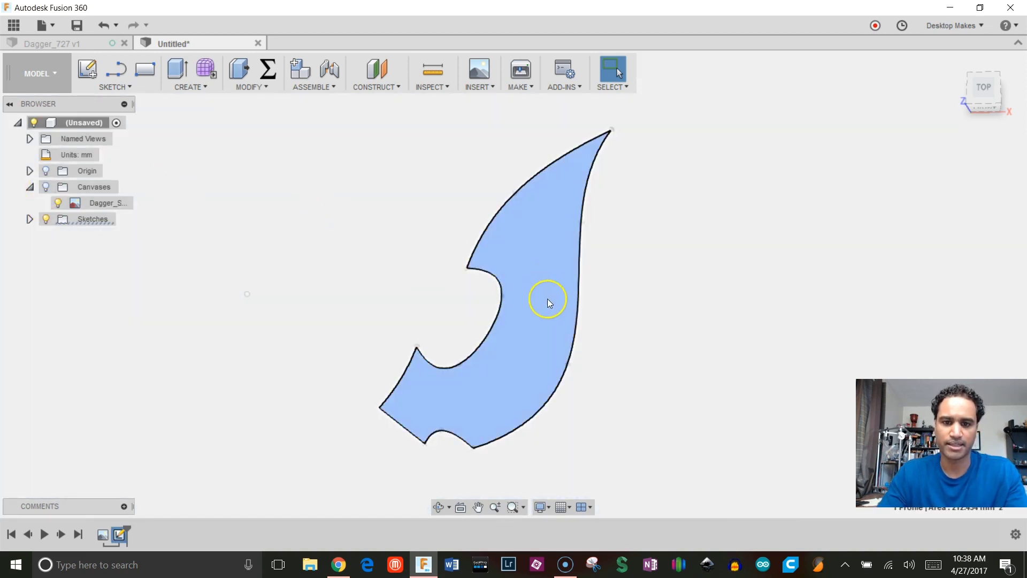
Extrude the blade profile symmetrically, 7 mm whole length, as a new body.
key("e")
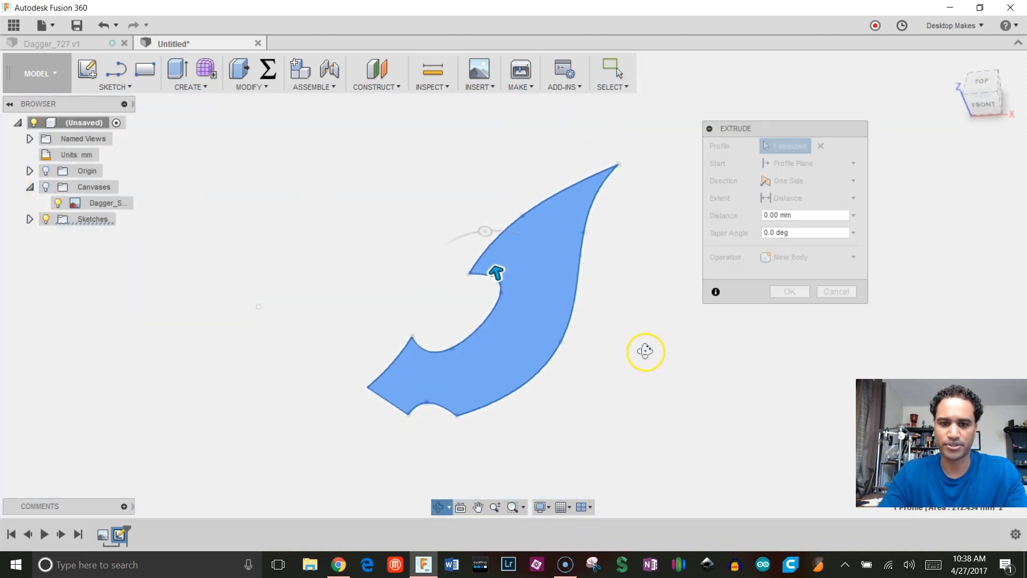
left_click(810, 179)
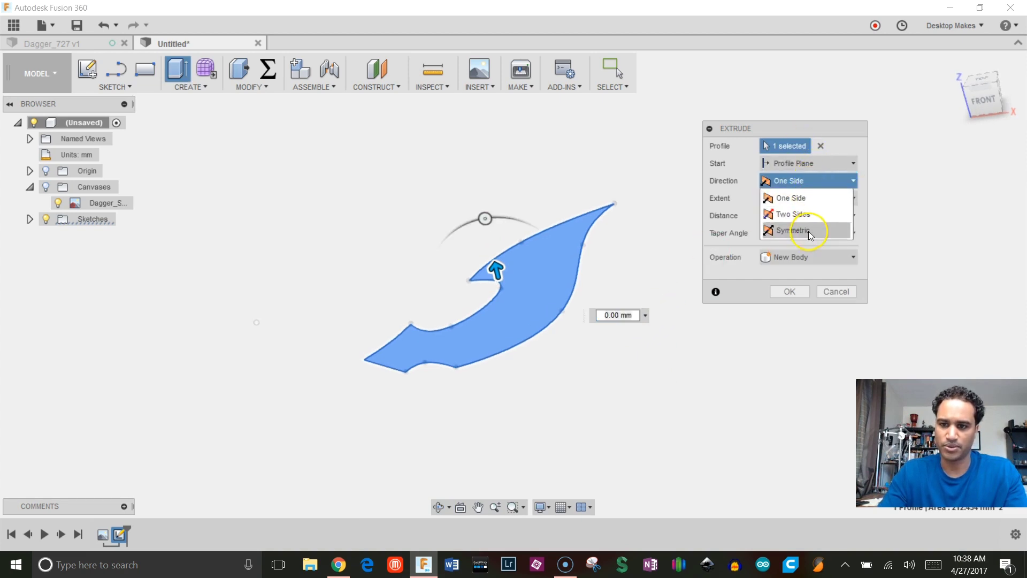
left_click(808, 231)
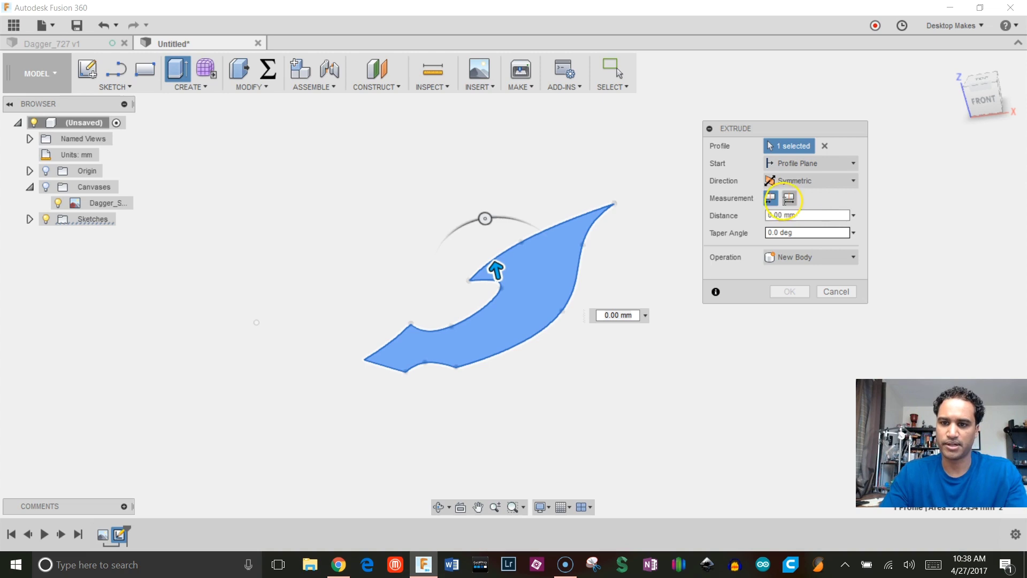
left_click(789, 198)
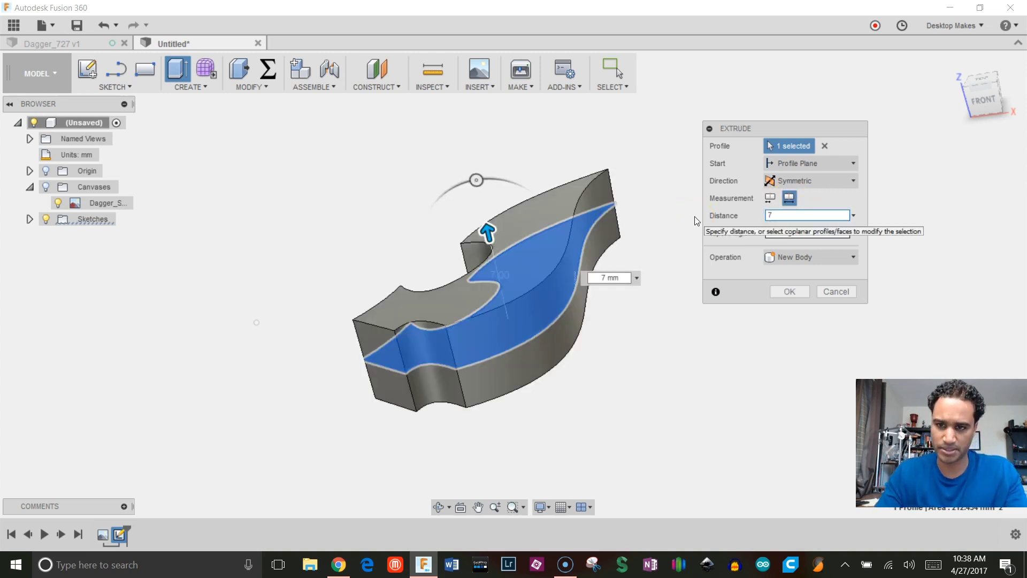
left_click(791, 241)
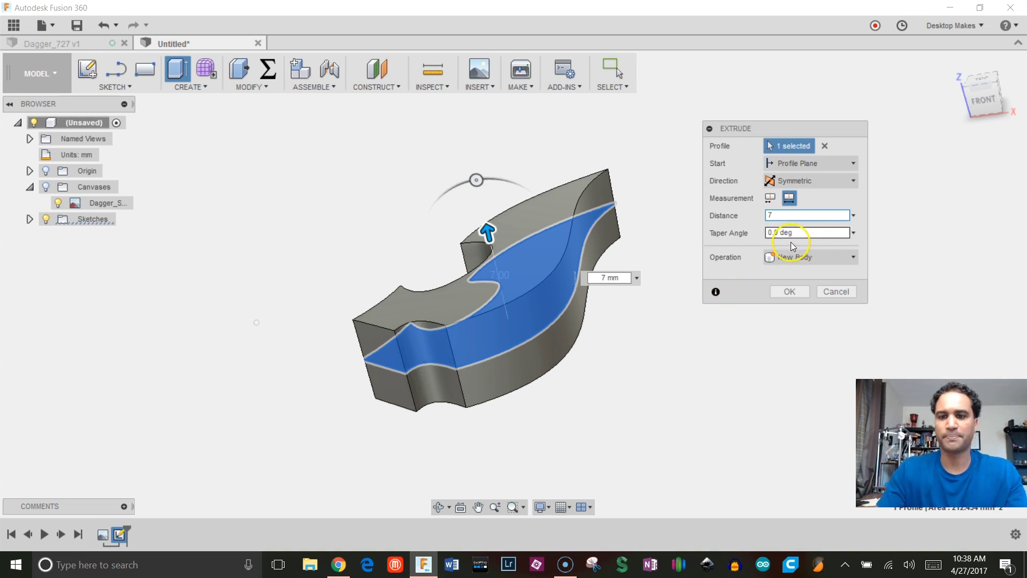
scroll(364, 219, "up", 3)
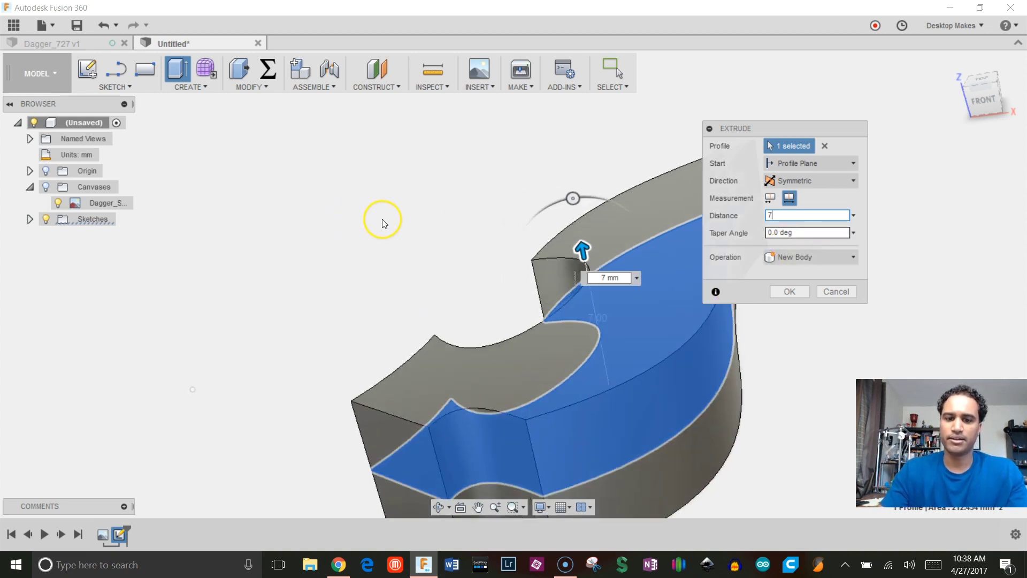
scroll(380, 217, "down", 3)
middle_click_drag(374, 206, 362, 188, "shift")
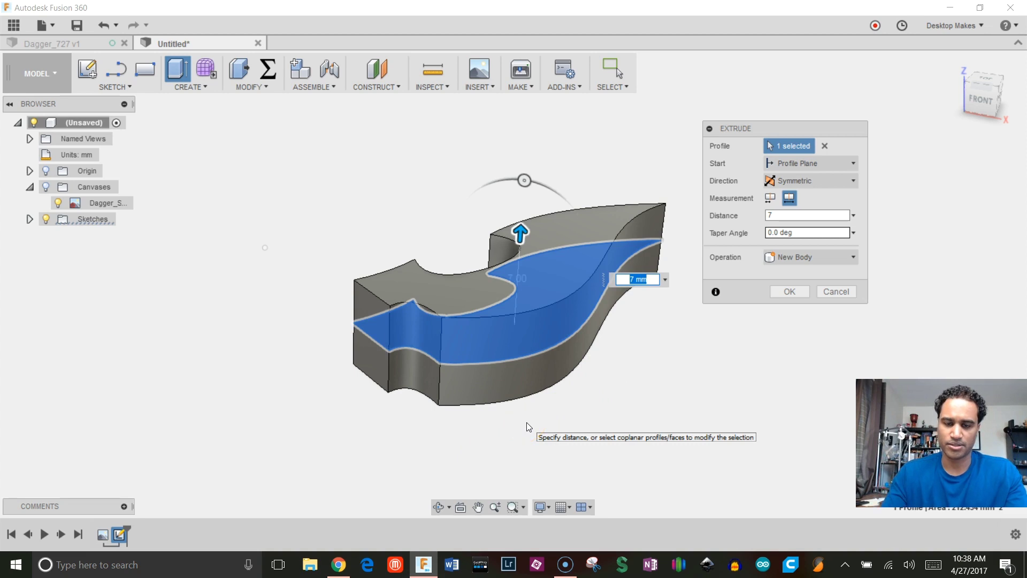
scroll(585, 159, "up", 3)
scroll(488, 218, "down", 2)
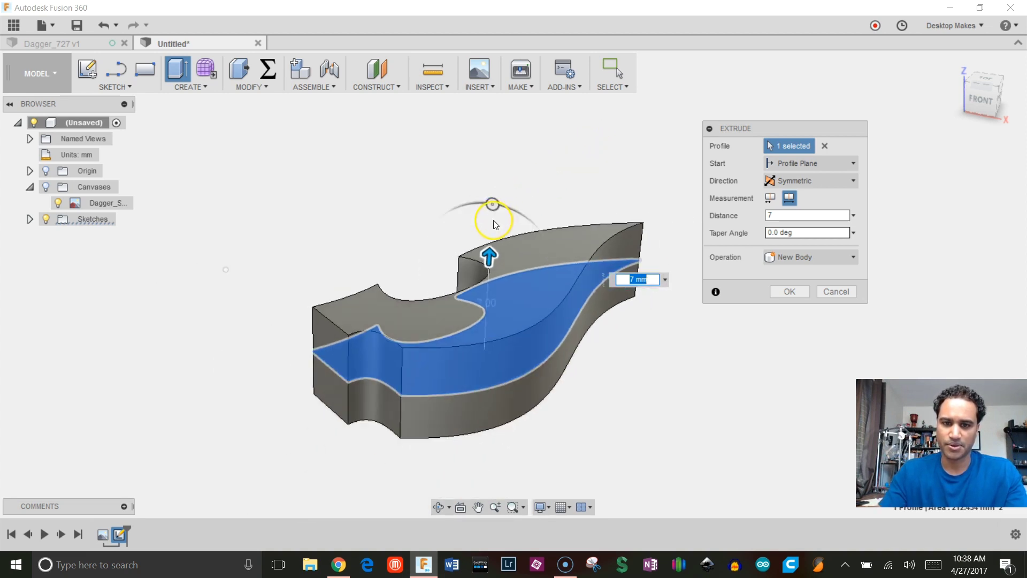
middle_click_drag(500, 229, 493, 197, "shift")
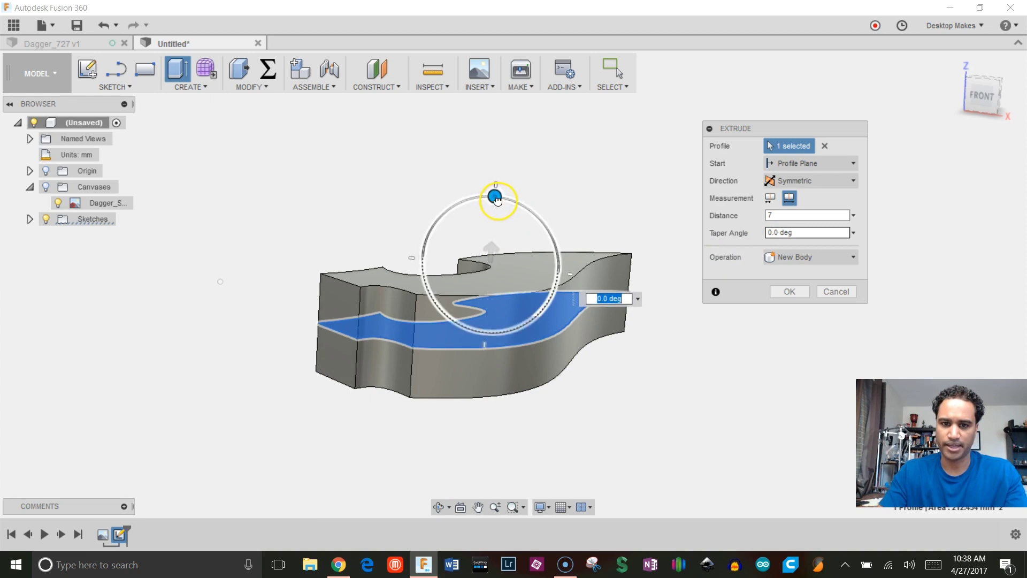
Set the blade extrusion's taper angle to -35 deg and create the solid body.
left_click_drag(497, 202, 524, 210)
left_click(608, 299)
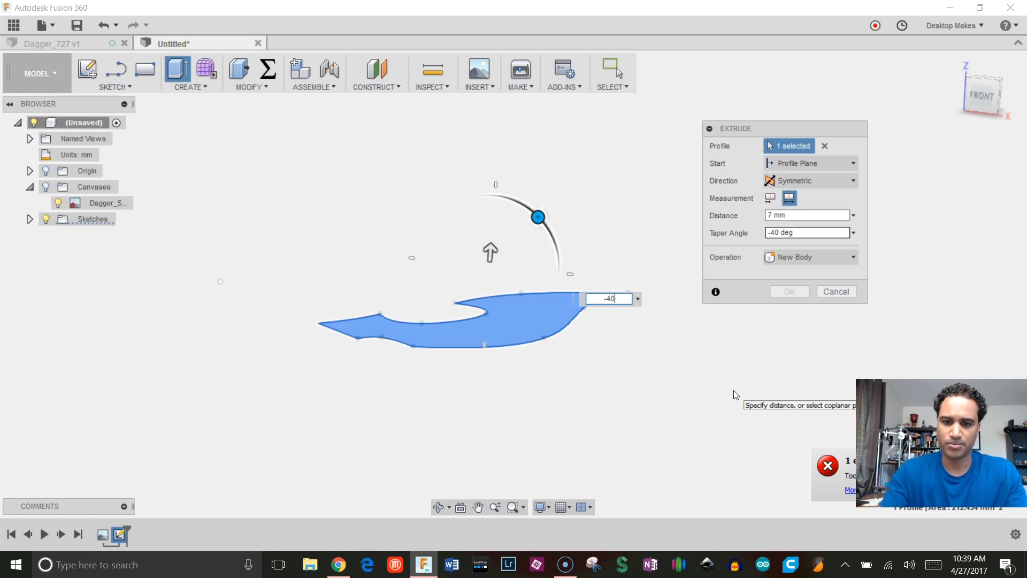
key("BackSpace")
key("BackSpace")
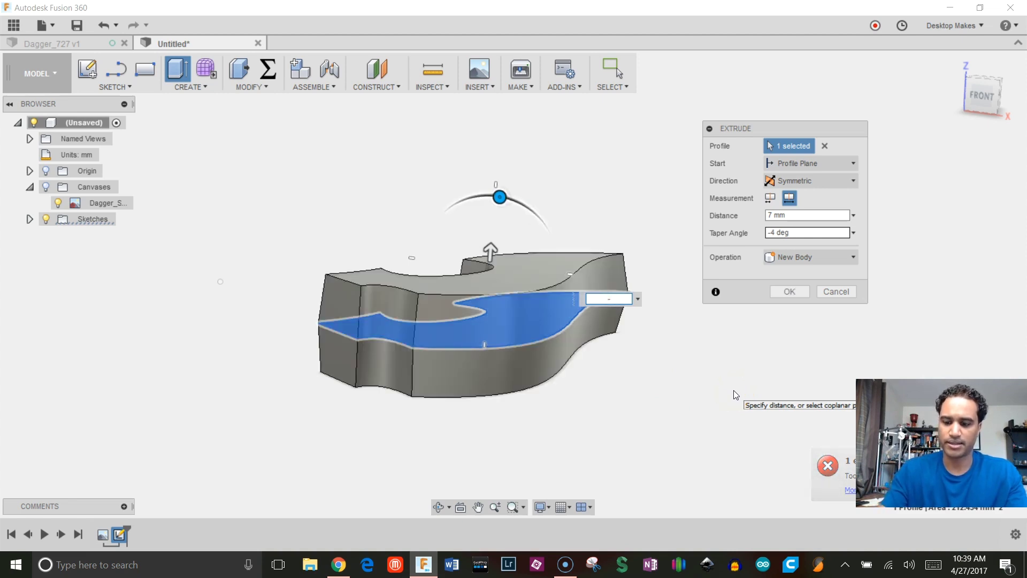
type("35")
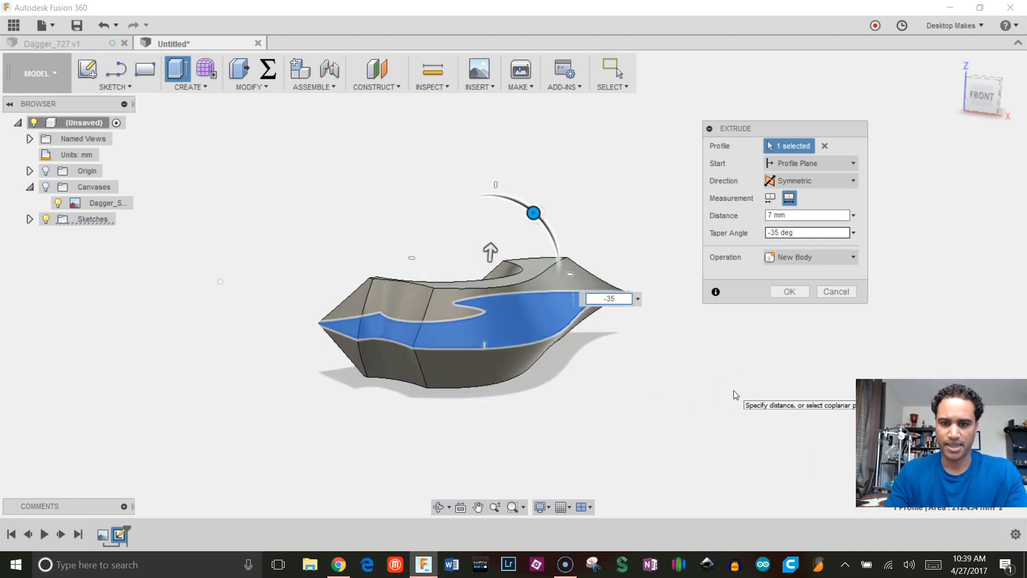
key("Return")
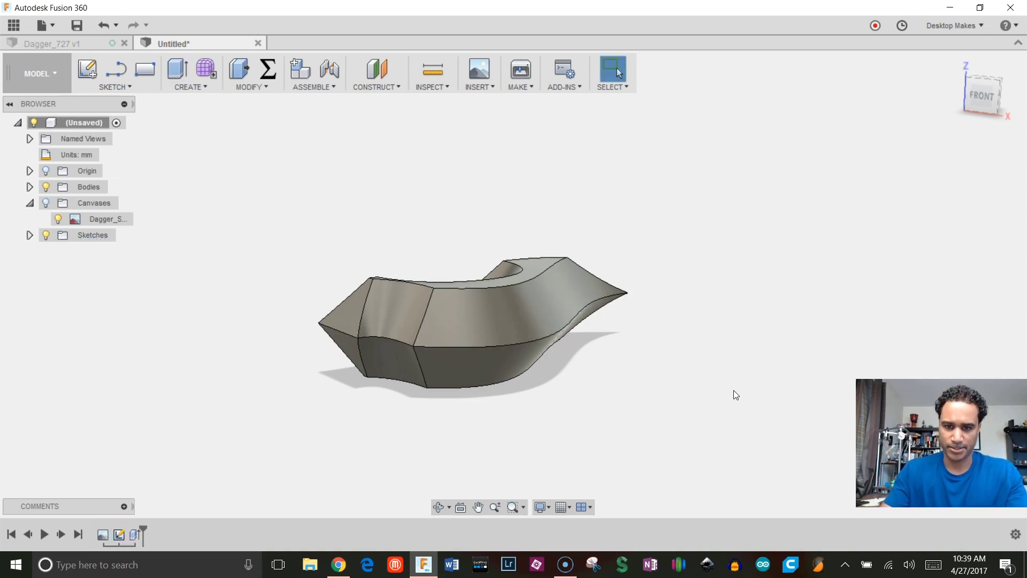
middle_click_drag(733, 391, 770, 360, "shift")
Reopen the blade sketch from the timeline and pan it into view.
scroll(562, 361, "up", 5)
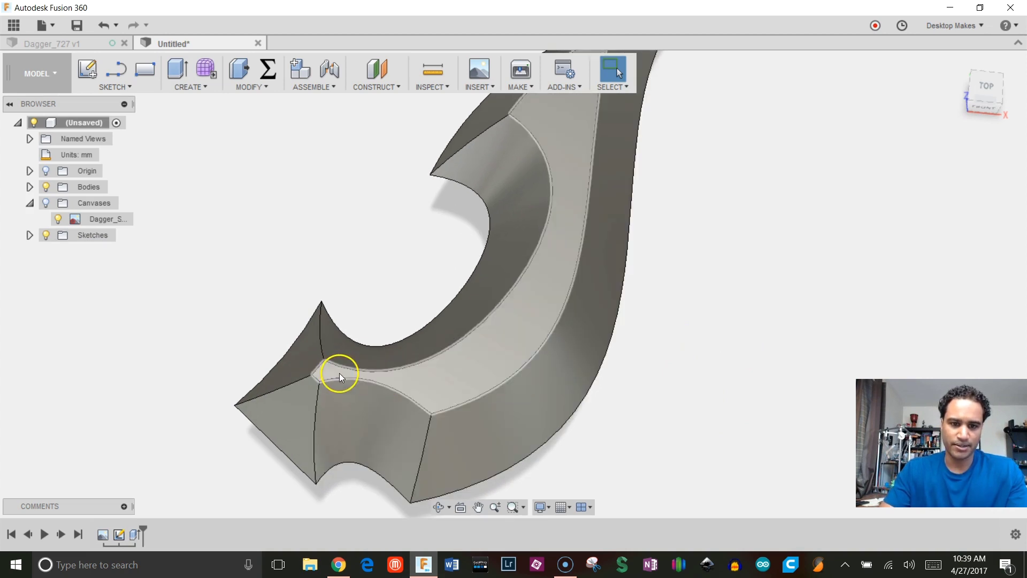
scroll(406, 367, "down", 5)
double_click(121, 534)
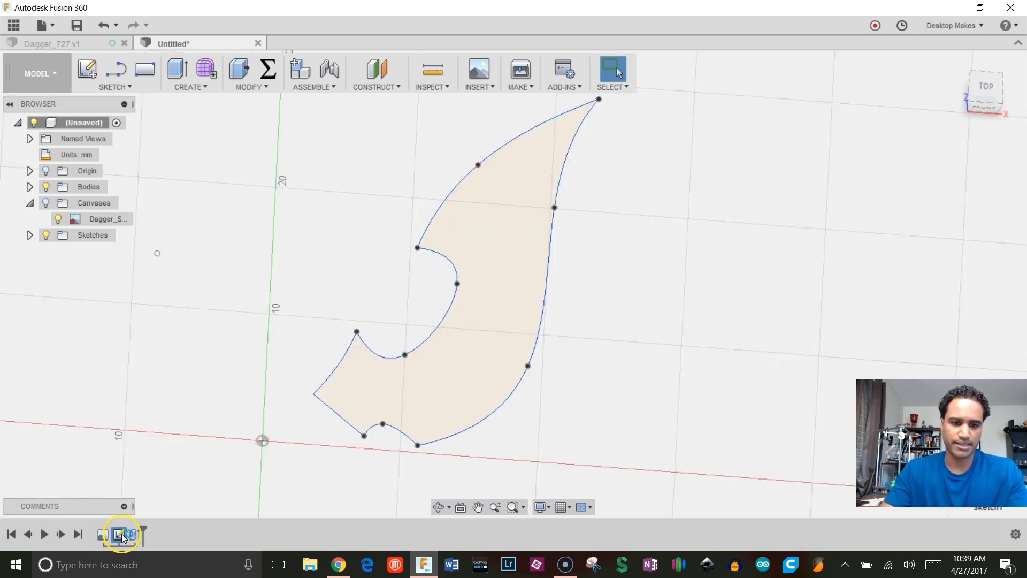
mouse_move(262, 422)
middle_mouse_down()
mouse_move(322, 374)
mouse_move(390, 340)
mouse_move(363, 330)
middle_mouse_up()
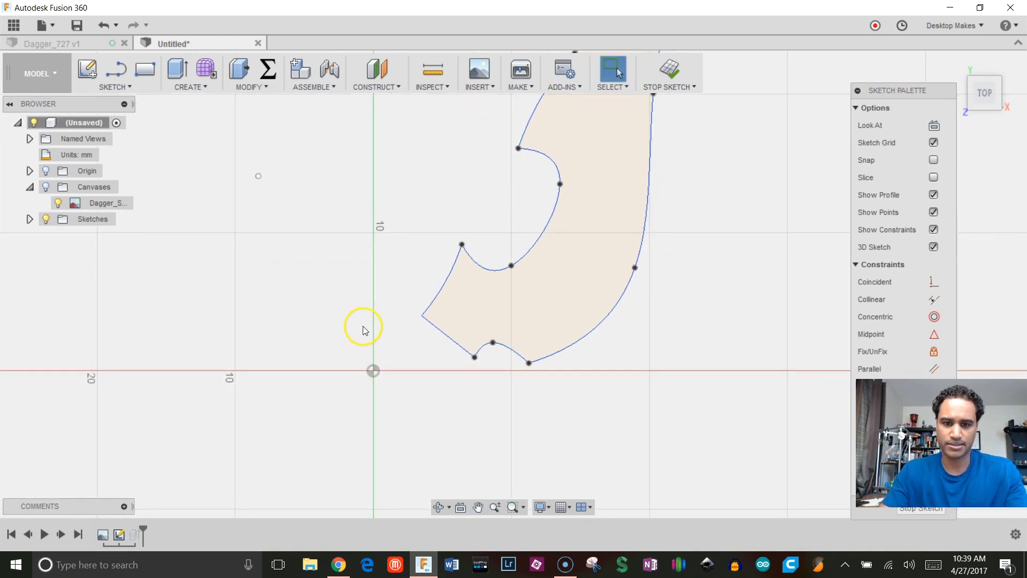
mouse_move(365, 223)
middle_mouse_down()
mouse_move(316, 280)
mouse_move(292, 252)
middle_mouse_up()
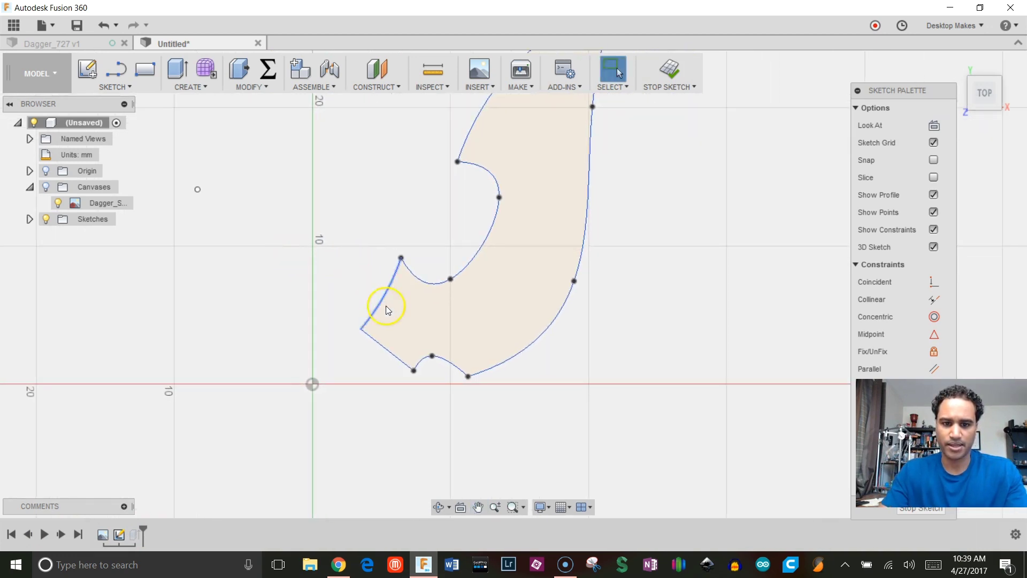
scroll(453, 361, "up", 2)
scroll(453, 361, "down", 2)
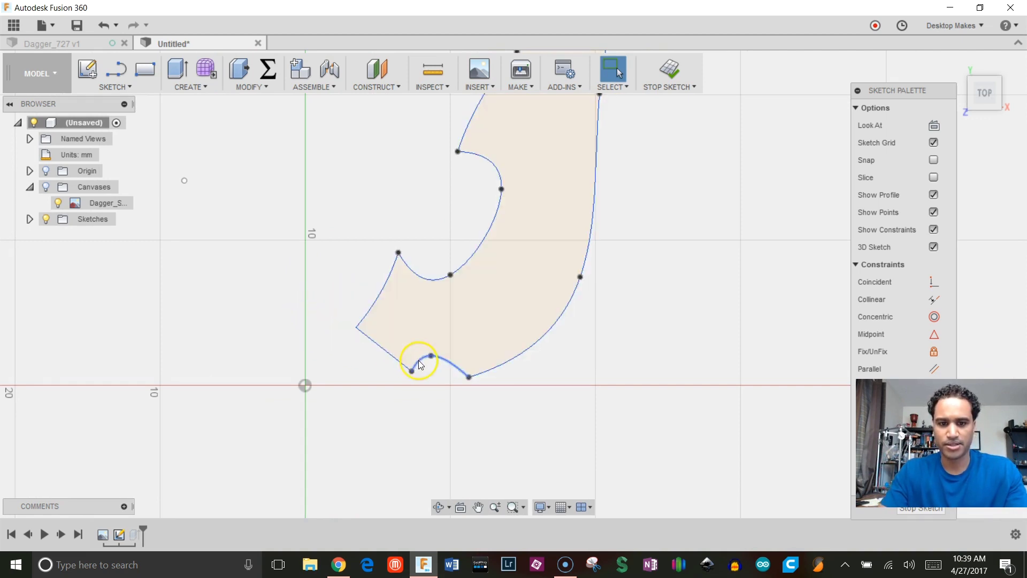
Widen the lower-left base edge and move the small bottom arc down and right.
left_click_drag(368, 312, 334, 287)
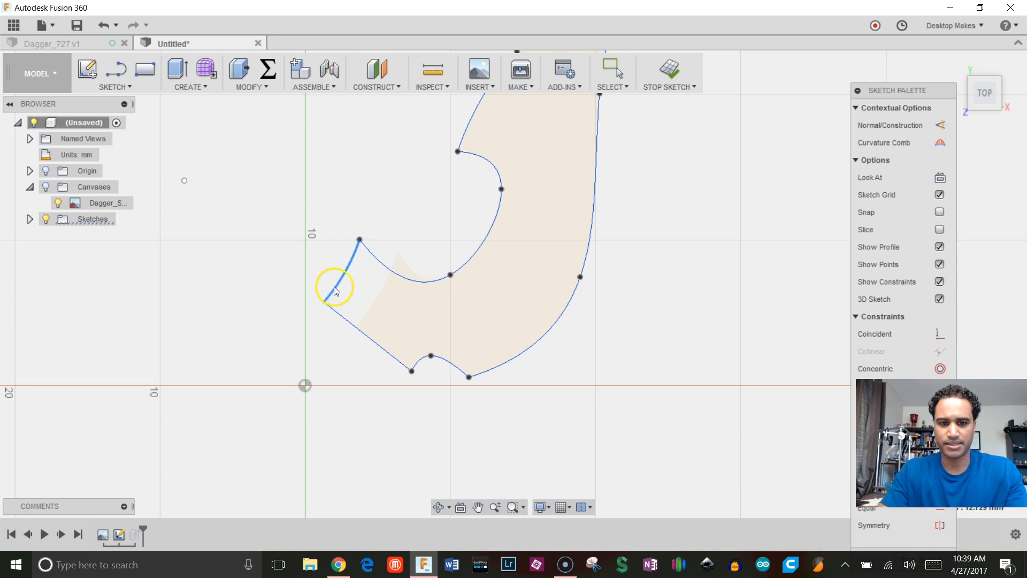
left_click_drag(366, 338, 344, 379)
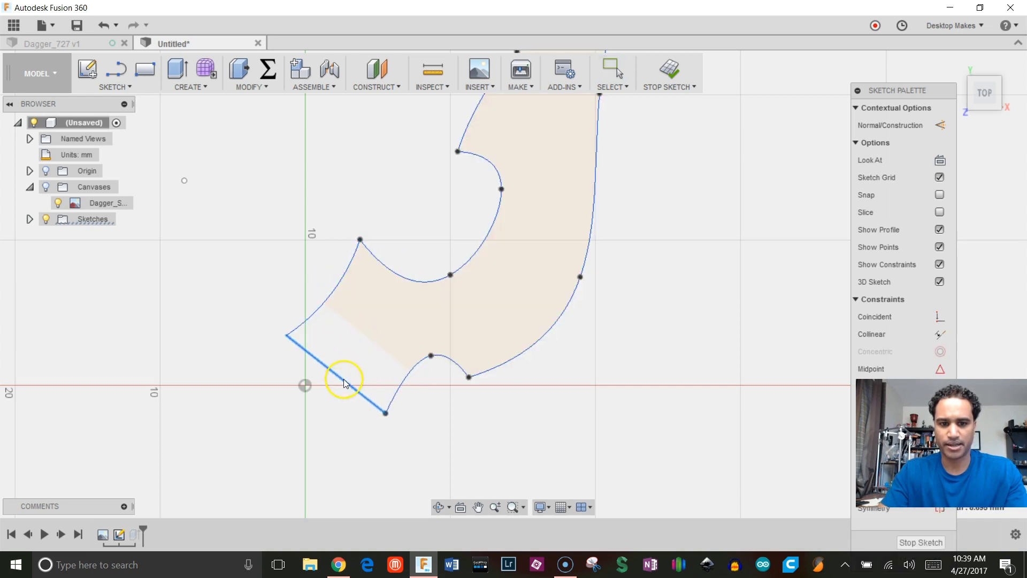
left_click(419, 372)
left_click_drag(419, 371, 440, 403)
scroll(454, 329, "down", 2)
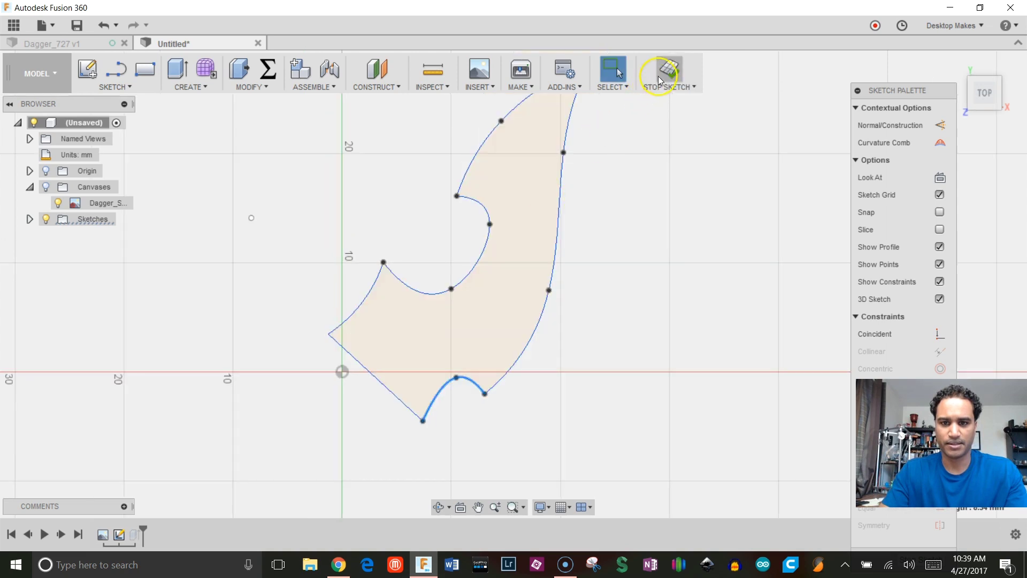
Finish the sketch, then edit the blade extrusion's taper angle to -40 deg.
left_click(672, 80)
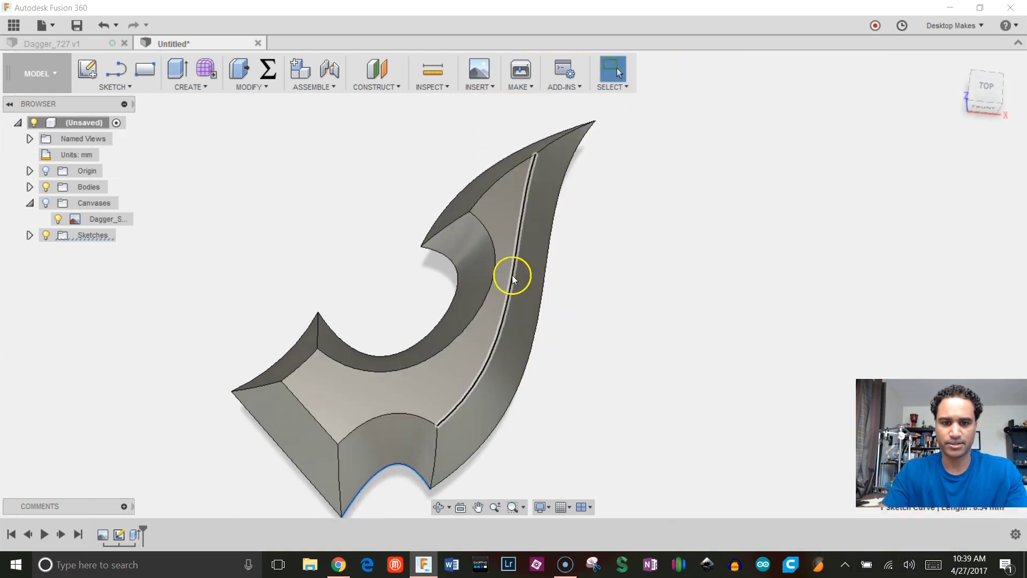
middle_click_drag(335, 413, 344, 345, "shift")
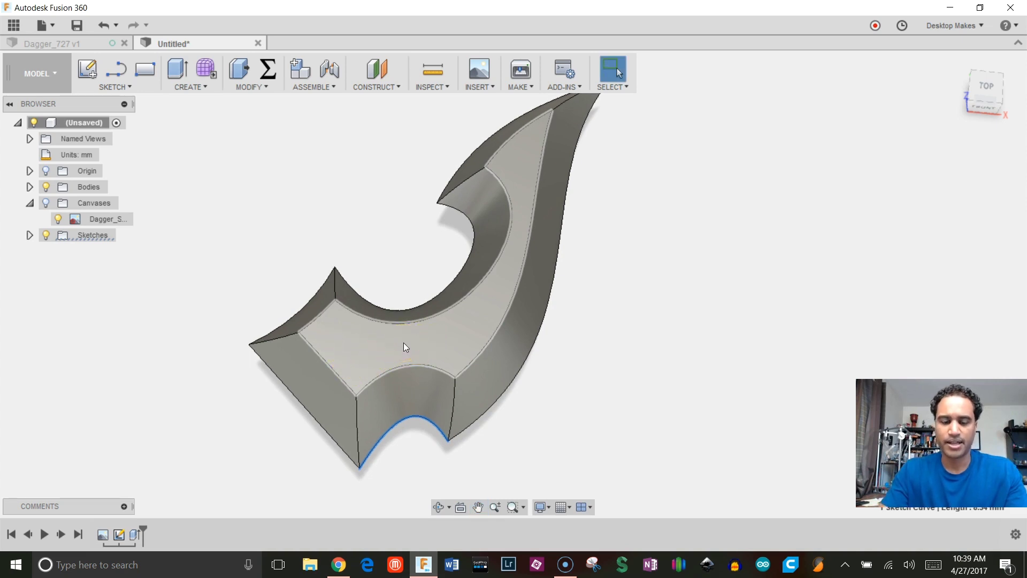
double_click(136, 535)
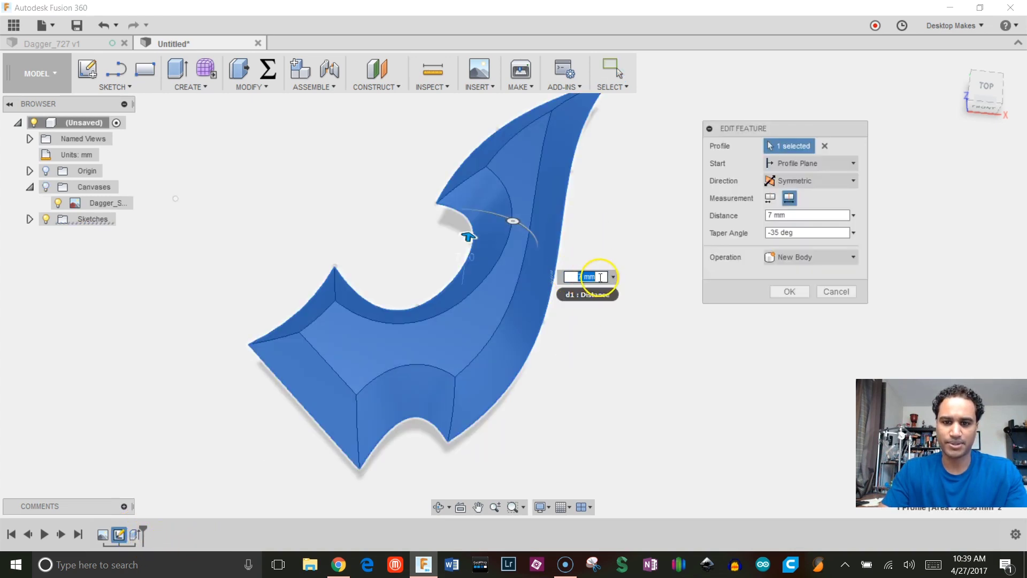
left_click(772, 232)
left_click(799, 232)
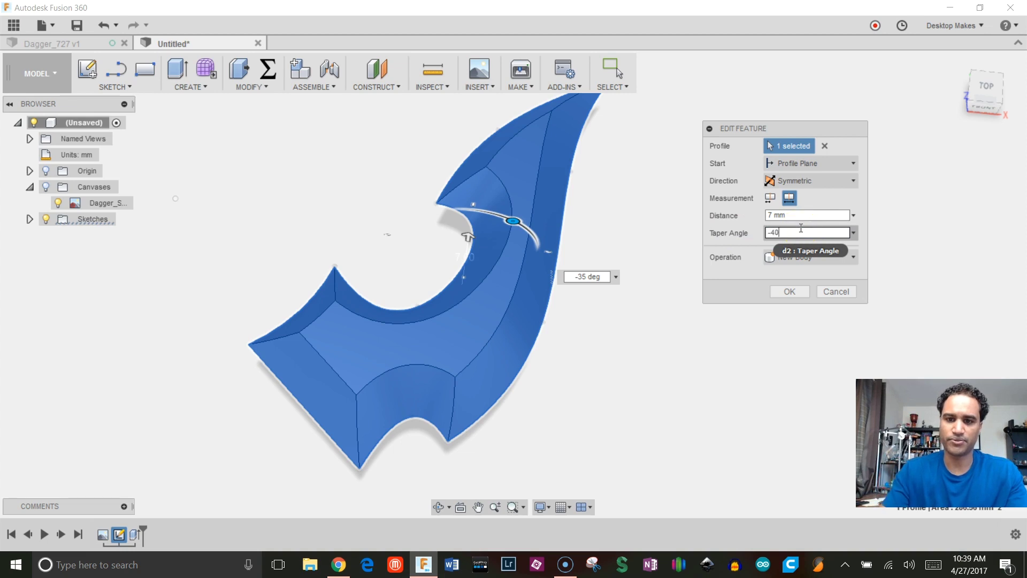
type("-40")
key("Return")
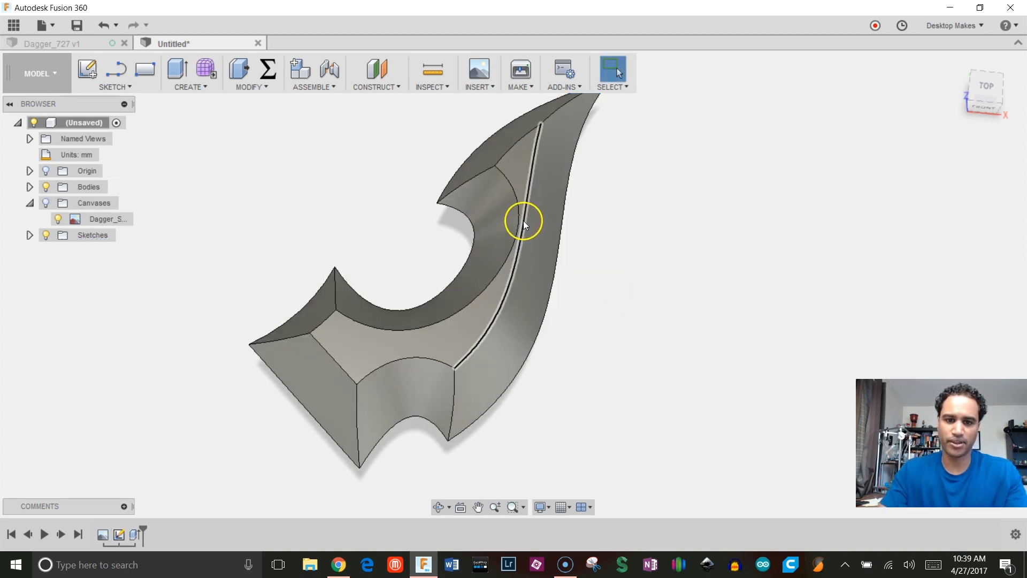
Reshape the dagger outline's right curve and bottom arc by dragging their fit points, then finish the sketch.
double_click(135, 535)
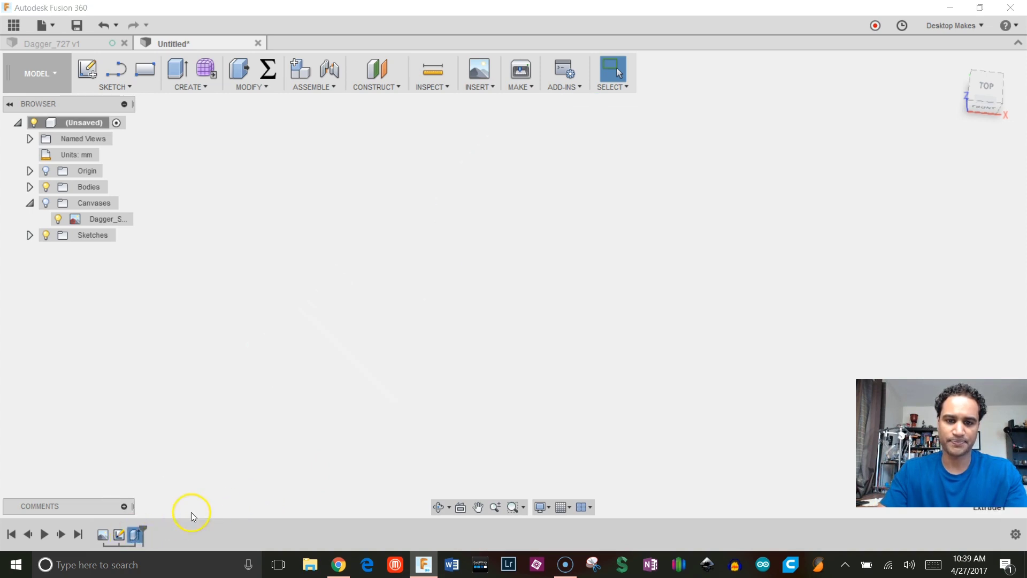
key("Return")
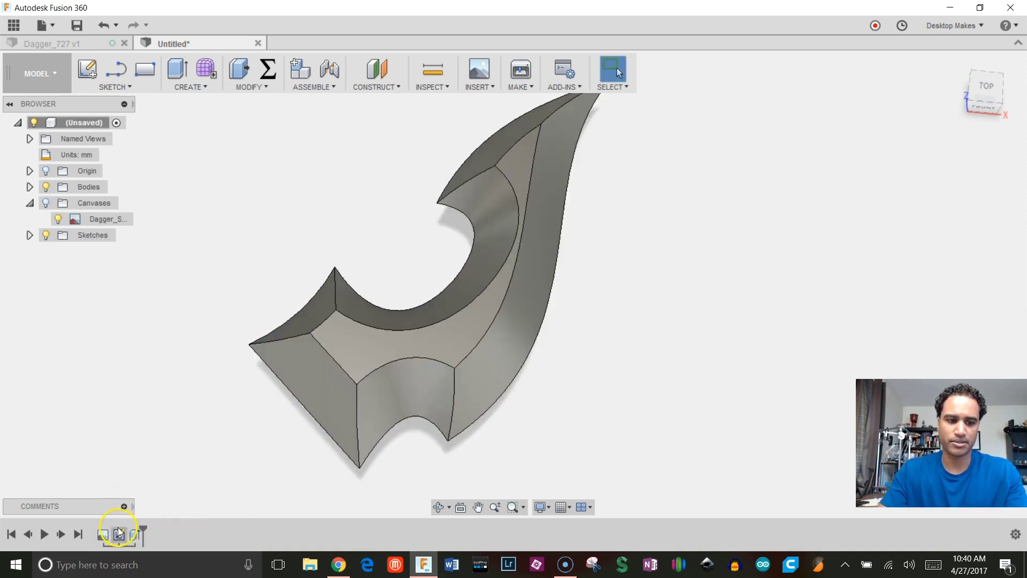
double_click(118, 534)
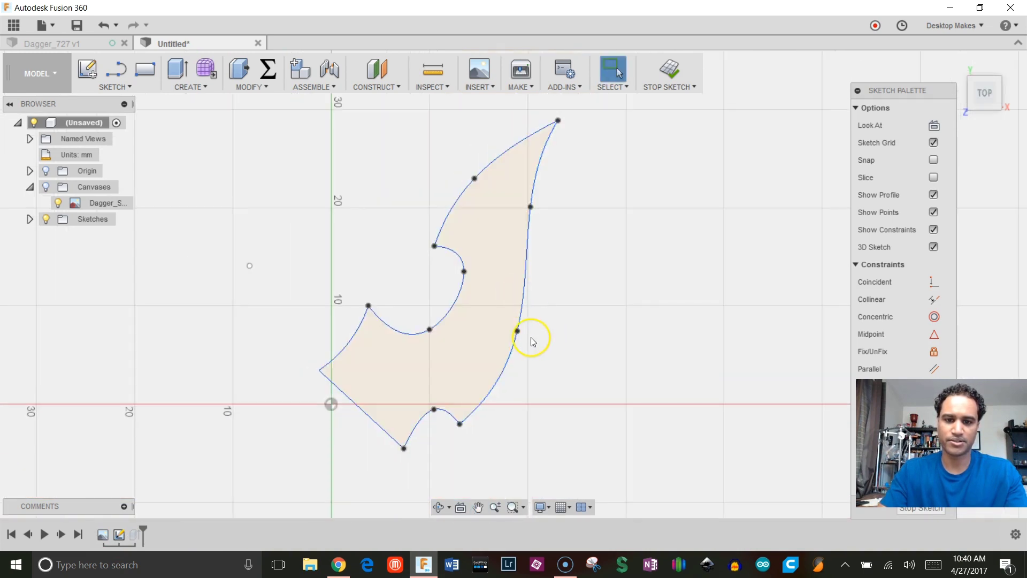
left_click(526, 333)
left_click_drag(526, 333, 533, 333)
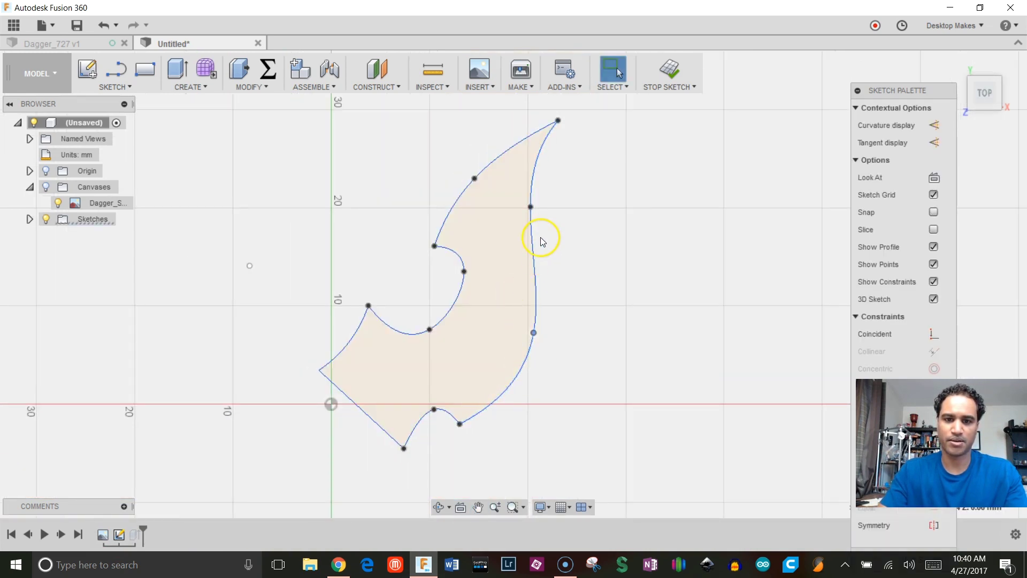
left_click_drag(530, 207, 540, 214)
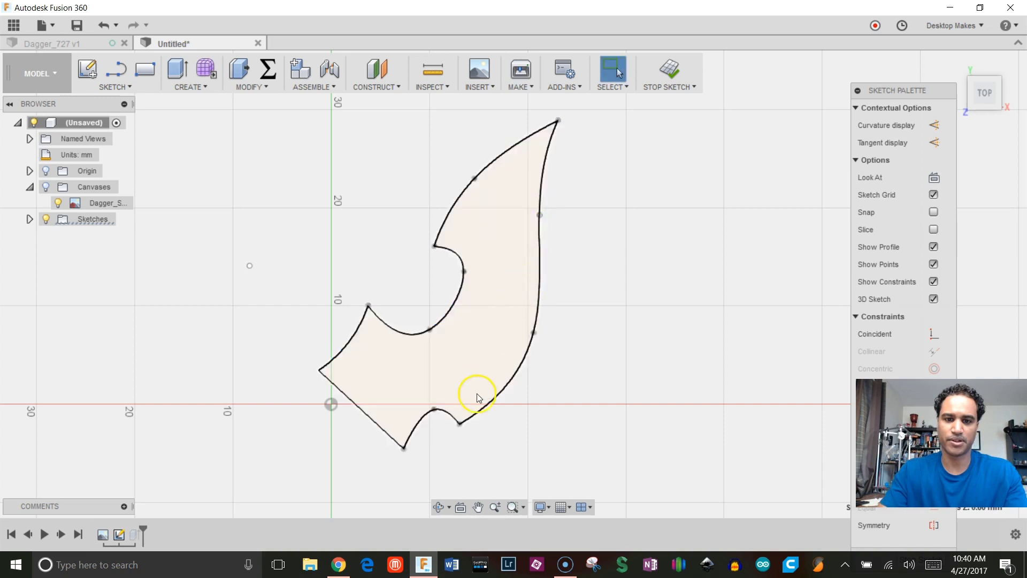
left_click_drag(426, 412, 442, 413)
left_click(676, 84)
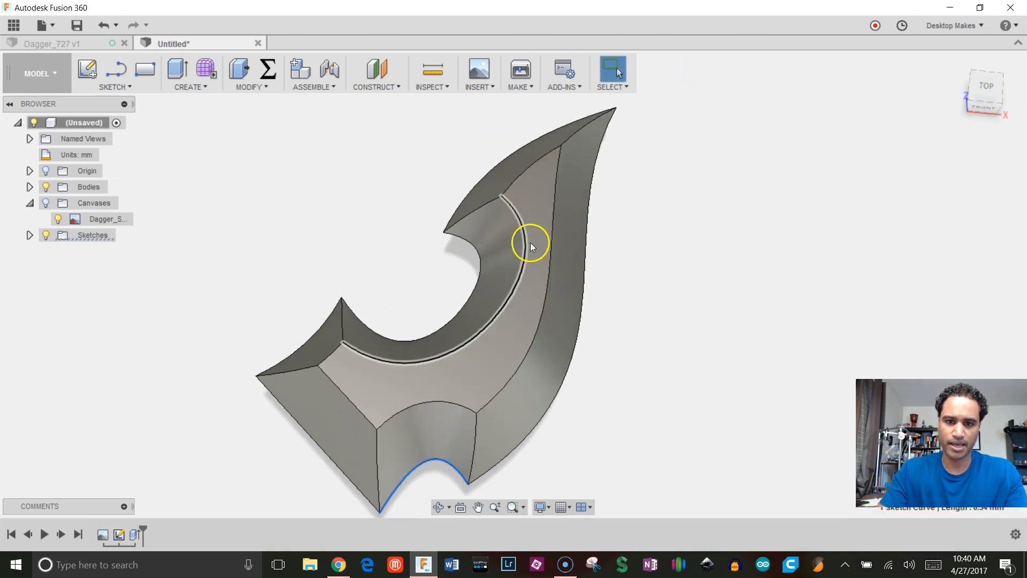
Pull the outline's lower-left straight edge farther out, rebuild the blade, and reopen its sketch.
scroll(428, 355, "down", 3)
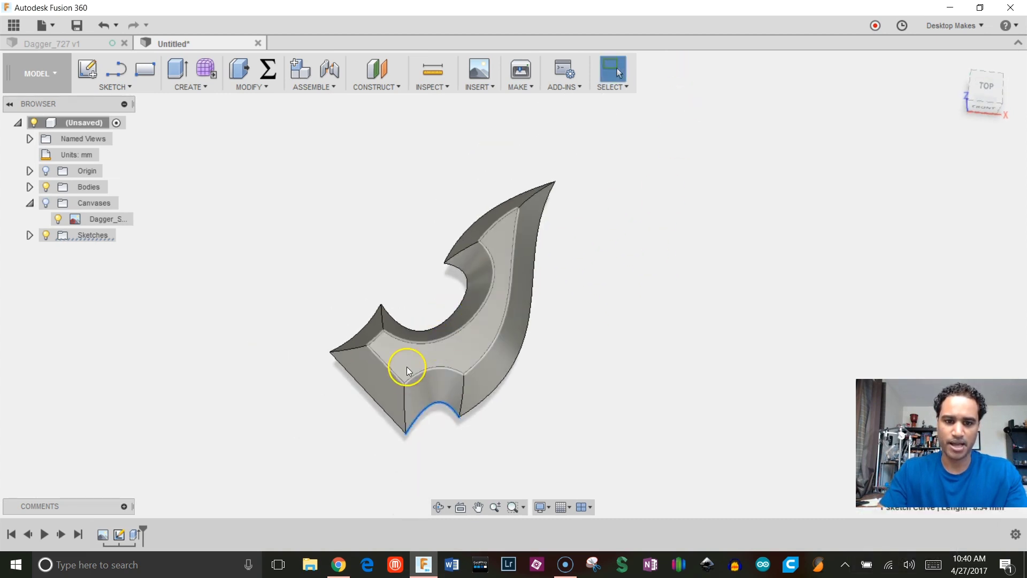
middle_click_drag(406, 367, 495, 253)
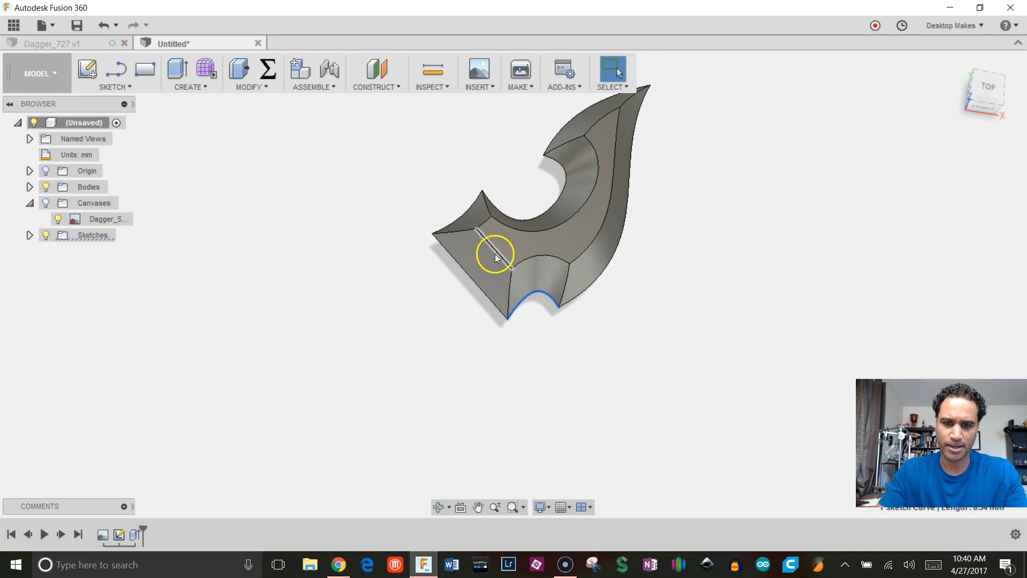
double_click(113, 534)
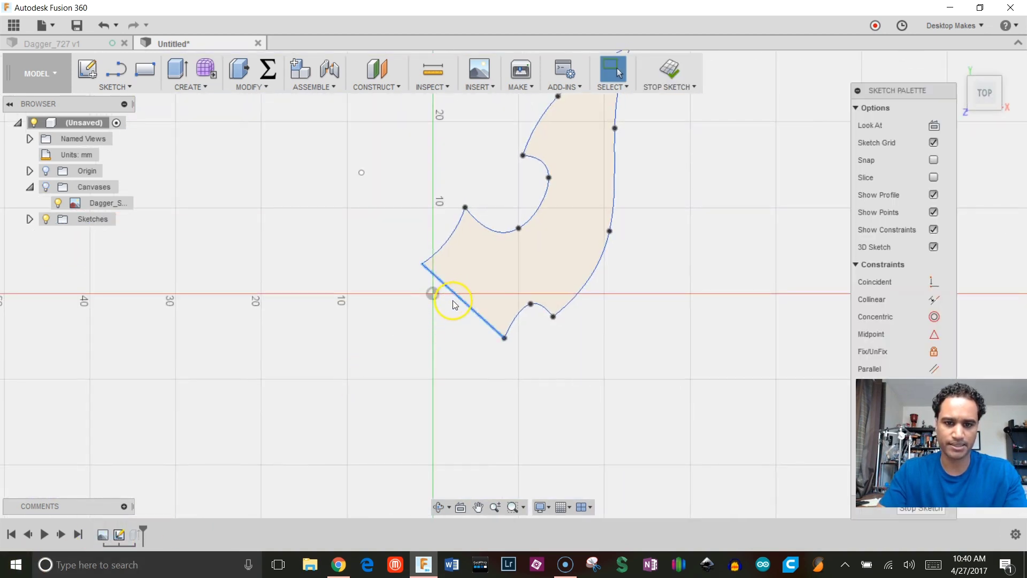
left_click_drag(454, 304, 436, 316)
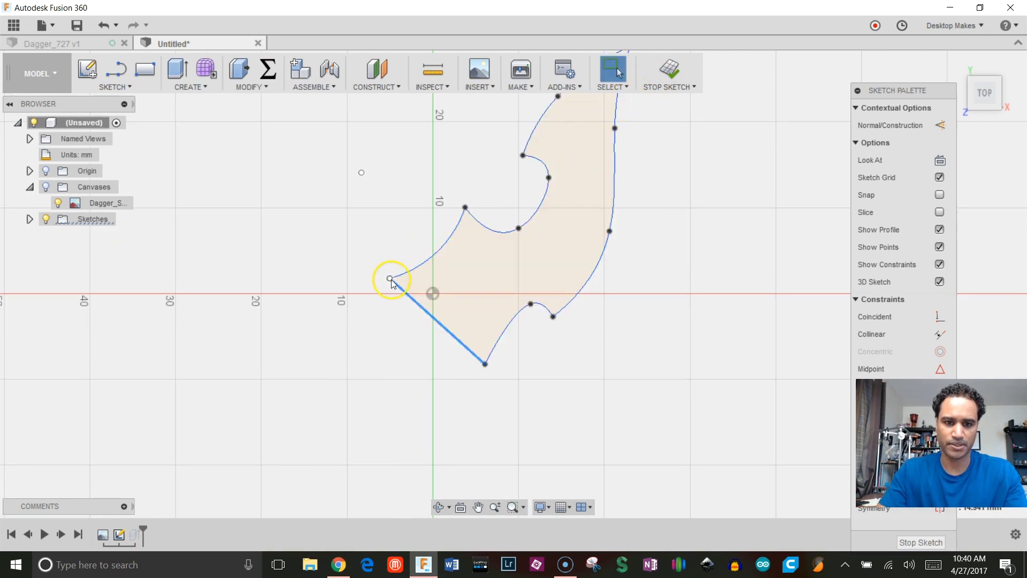
left_click_drag(391, 278, 401, 288)
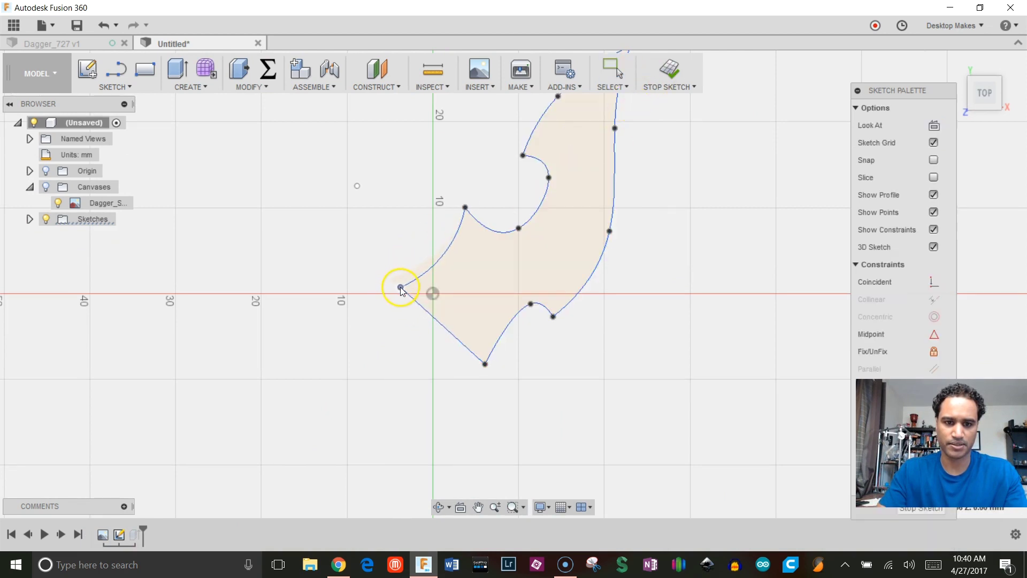
left_click(662, 74)
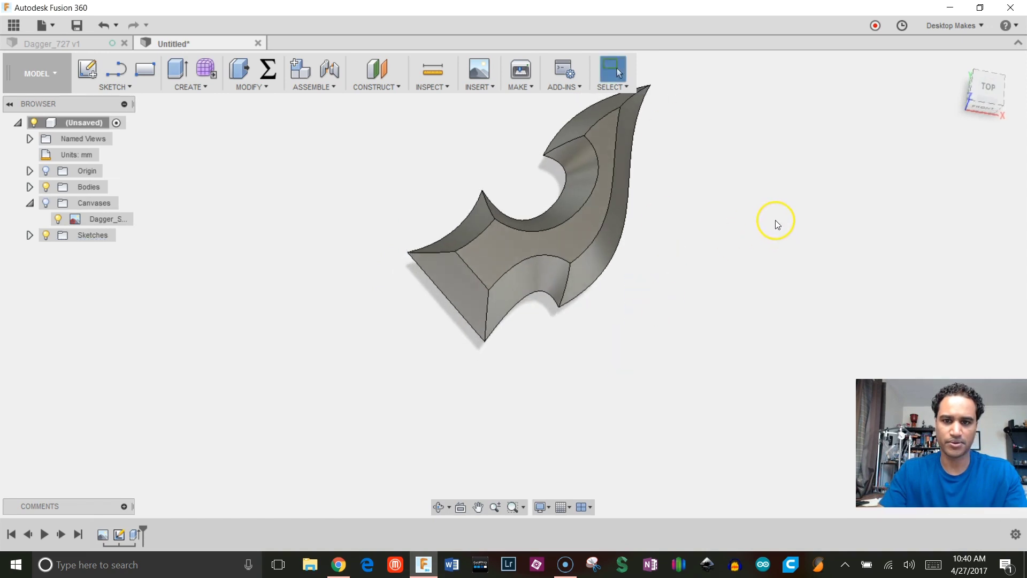
middle_click_drag(775, 220, 706, 234, "shift")
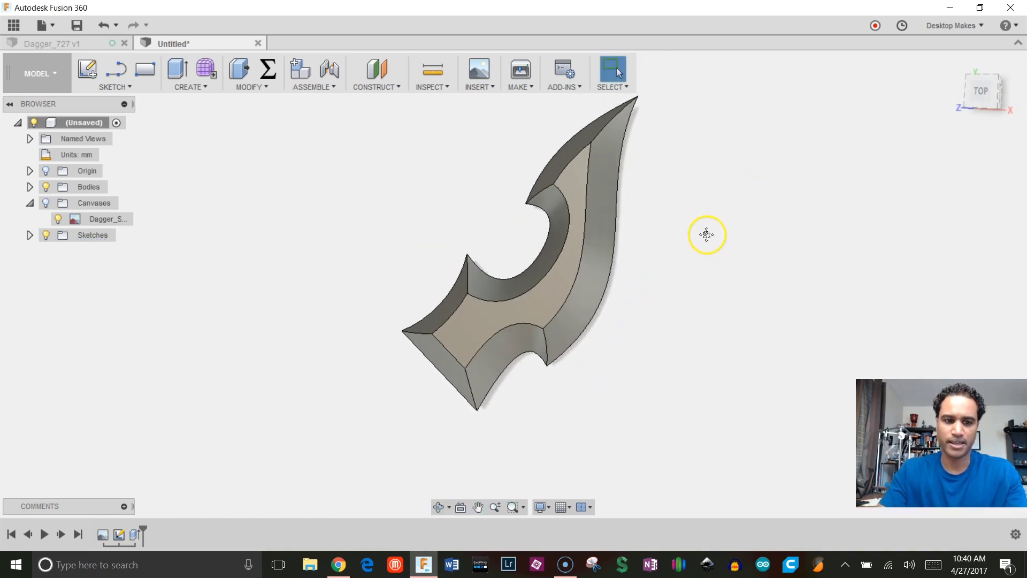
double_click(118, 534)
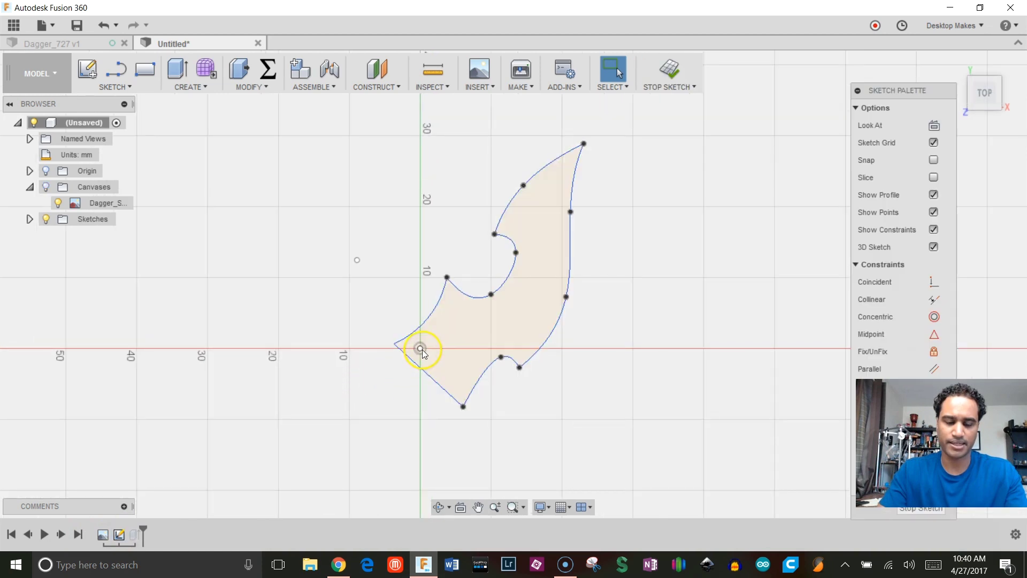
Draw a 22.05 mm diameter circle below-left of the dagger blade.
middle_click_drag(362, 417, 375, 327)
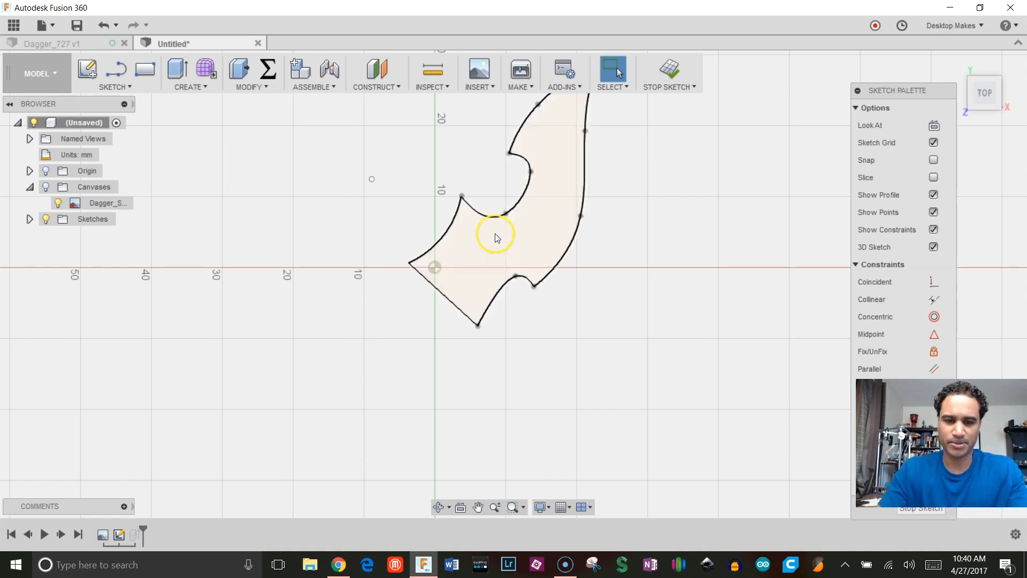
middle_click_drag(423, 355, 438, 328)
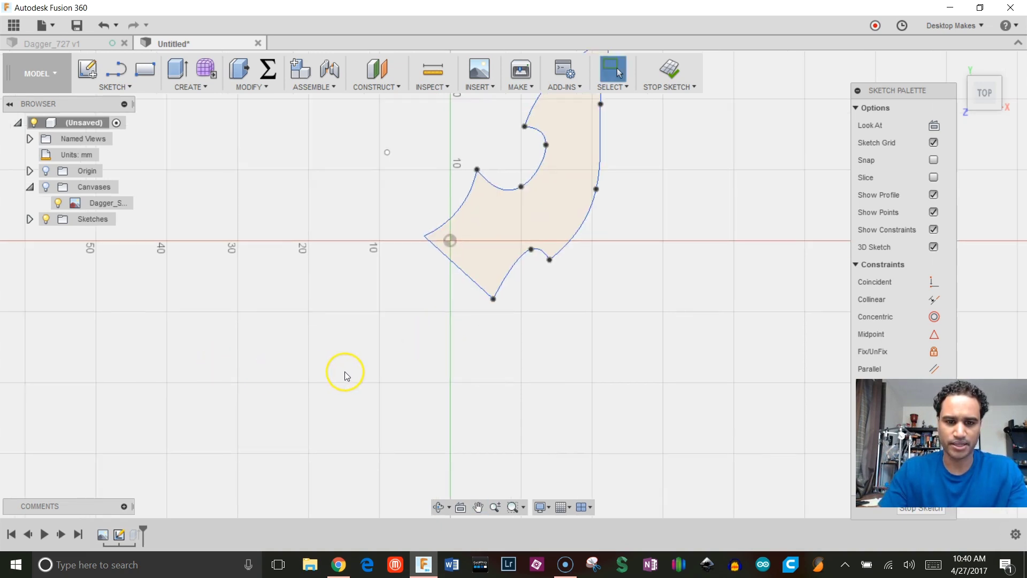
key("c")
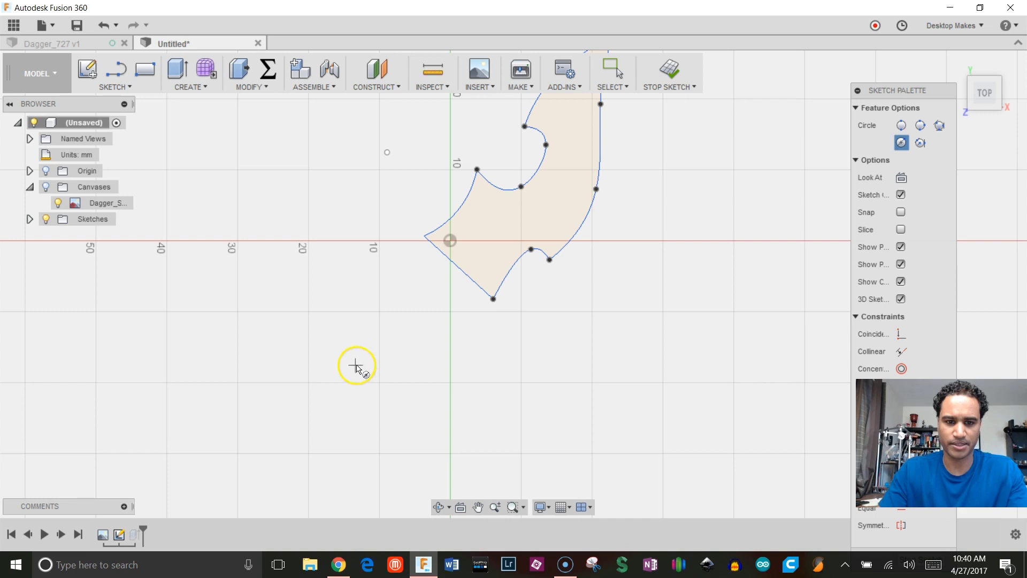
left_click(351, 361)
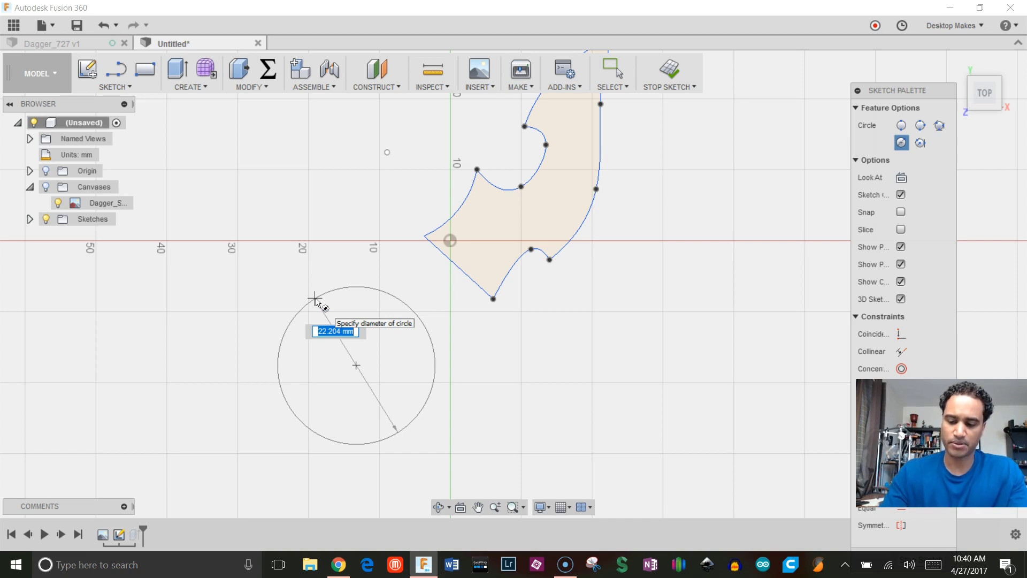
key("Tab")
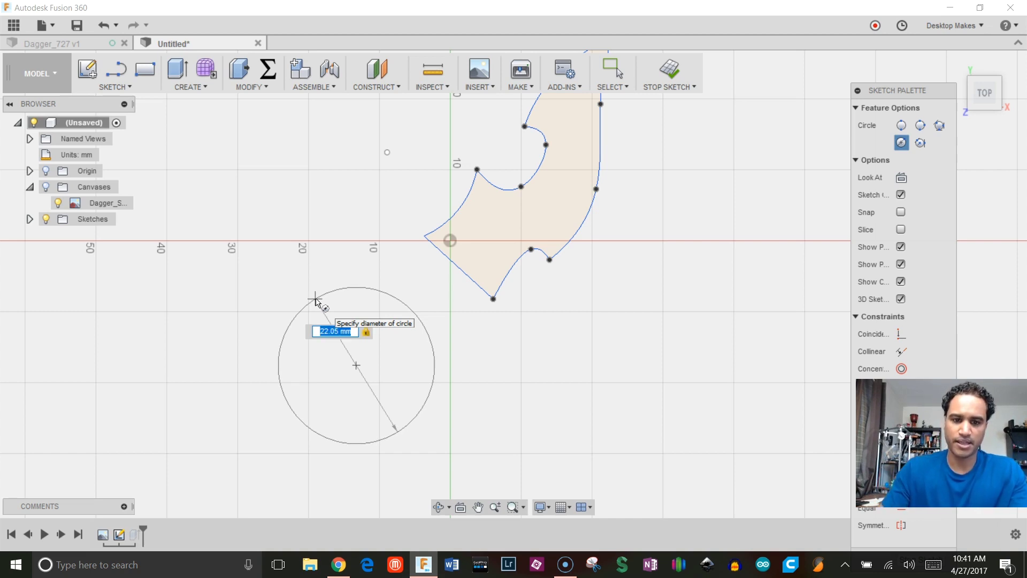
key("Return")
key("s")
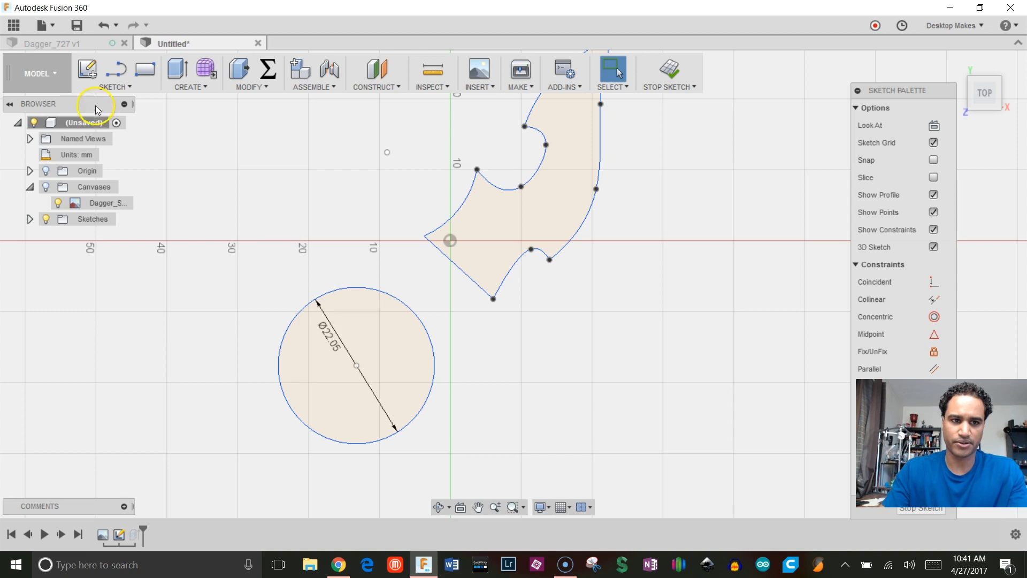
Offset the circle 4 mm outward to form the bearing ring.
left_click(115, 87)
left_click(133, 368)
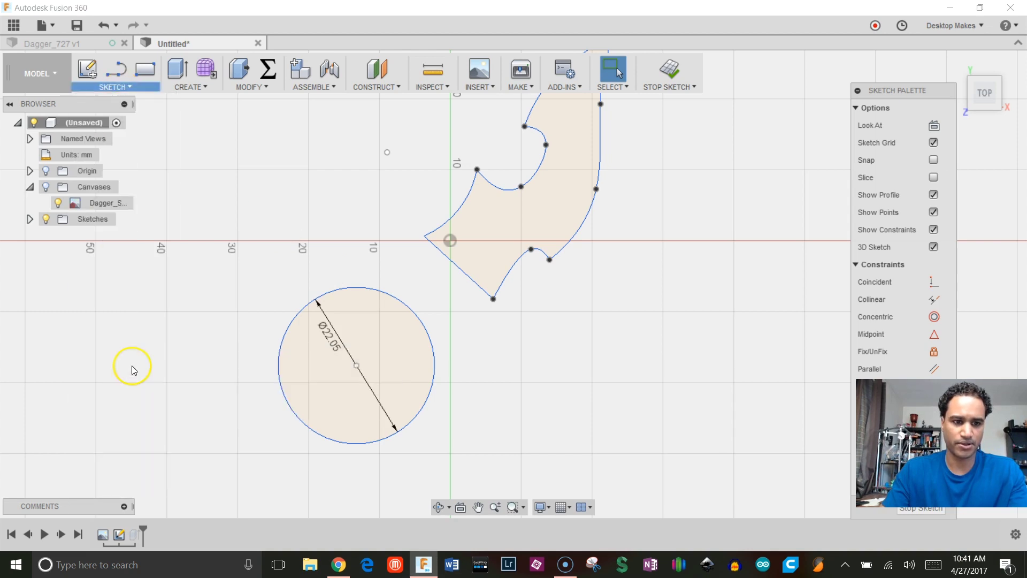
left_click(315, 301)
key("Return")
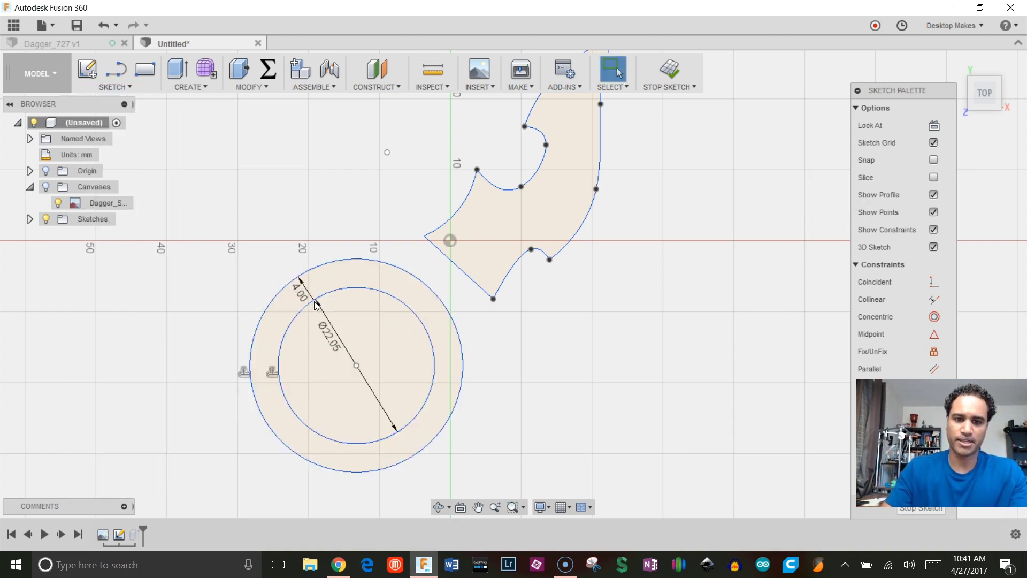
scroll(342, 282, "down", 2)
Show the sketch circles and start extruding the ring profile between them.
left_click(614, 115)
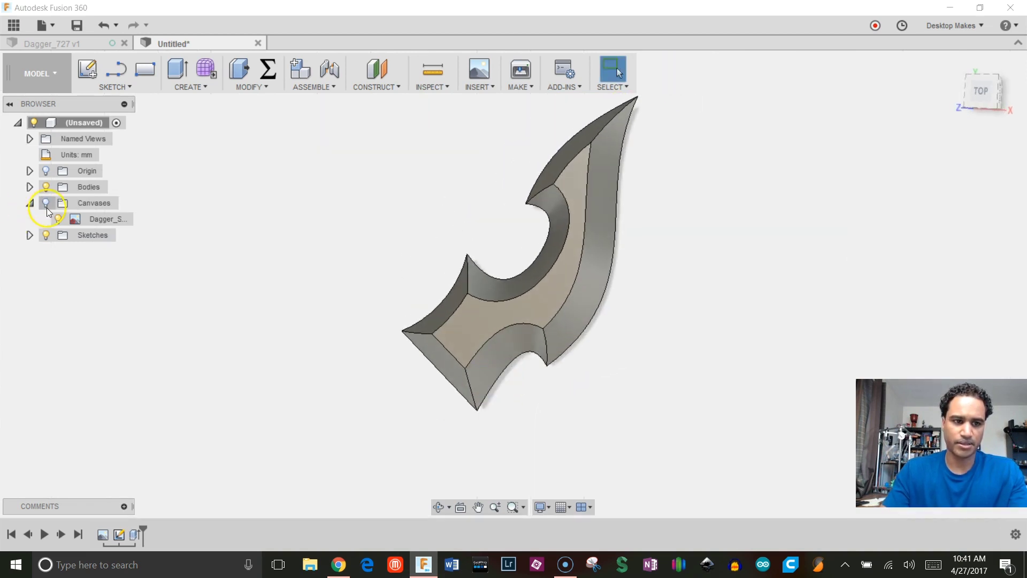
left_click(30, 235)
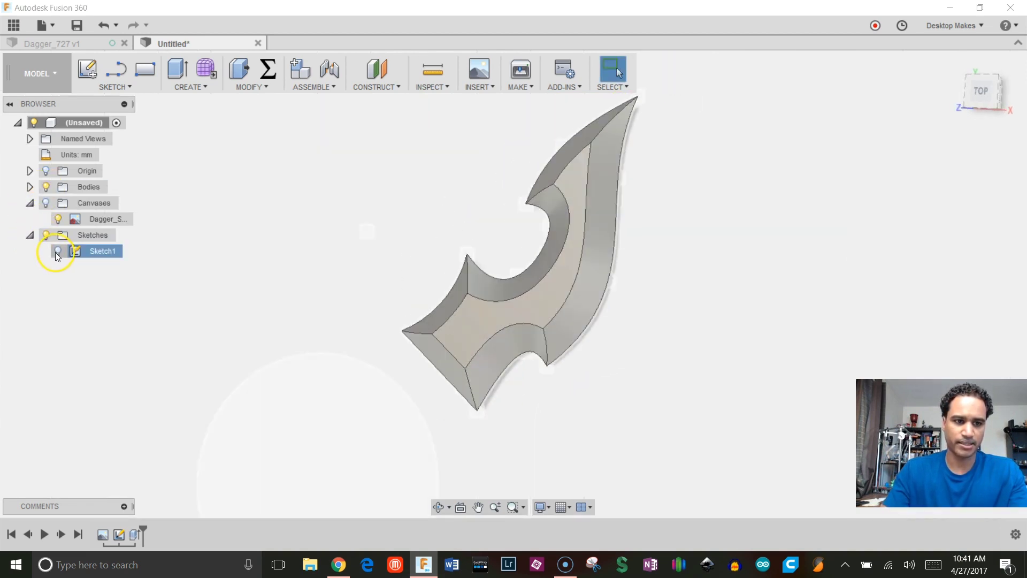
left_click(57, 251)
mouse_move(214, 315)
middle_mouse_down("shift")
mouse_move(247, 323)
mouse_move(294, 280)
middle_mouse_up("shift")
key("e")
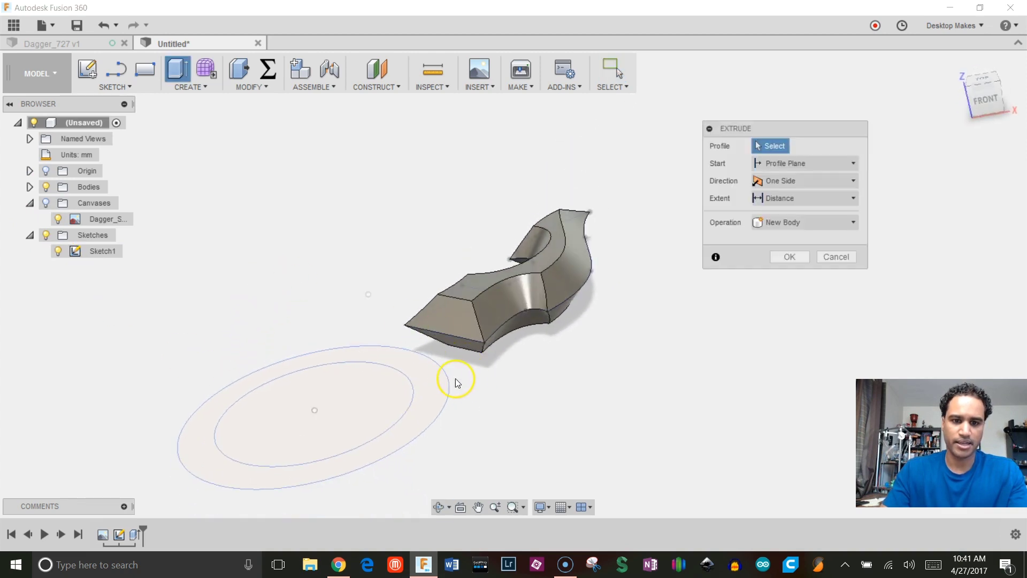
left_click(433, 381)
left_click_drag(415, 374, 492, 277)
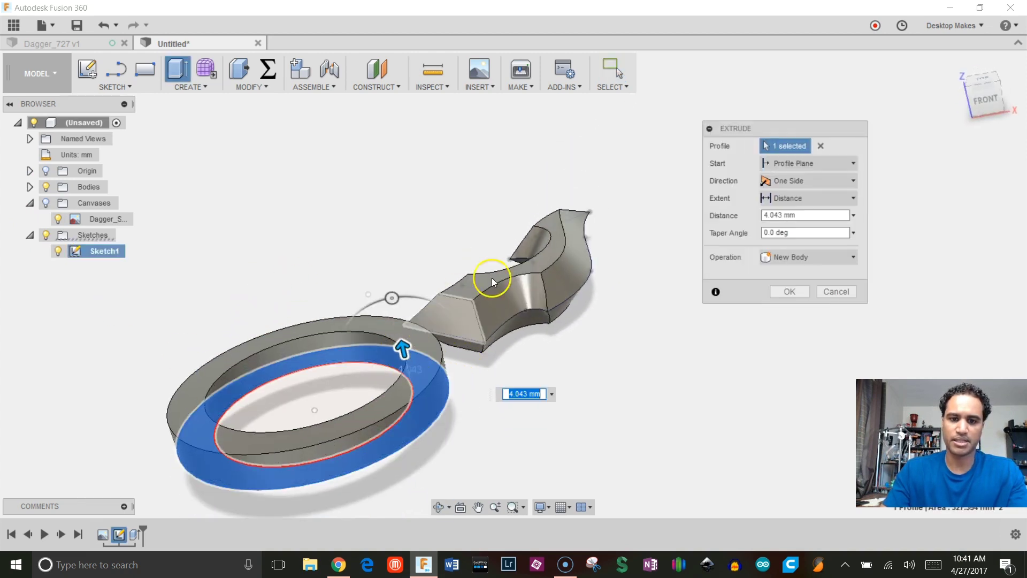
middle_click_drag(492, 278, 732, 220, "shift")
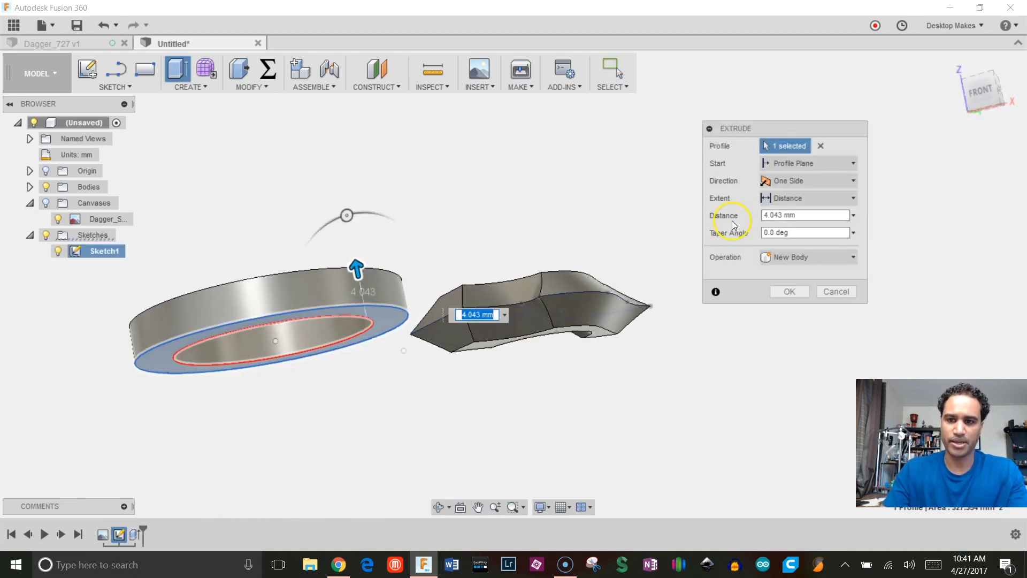
Extrude the ring symmetrically with a 7 mm whole length and view it from above.
left_click(795, 182)
left_click(792, 227)
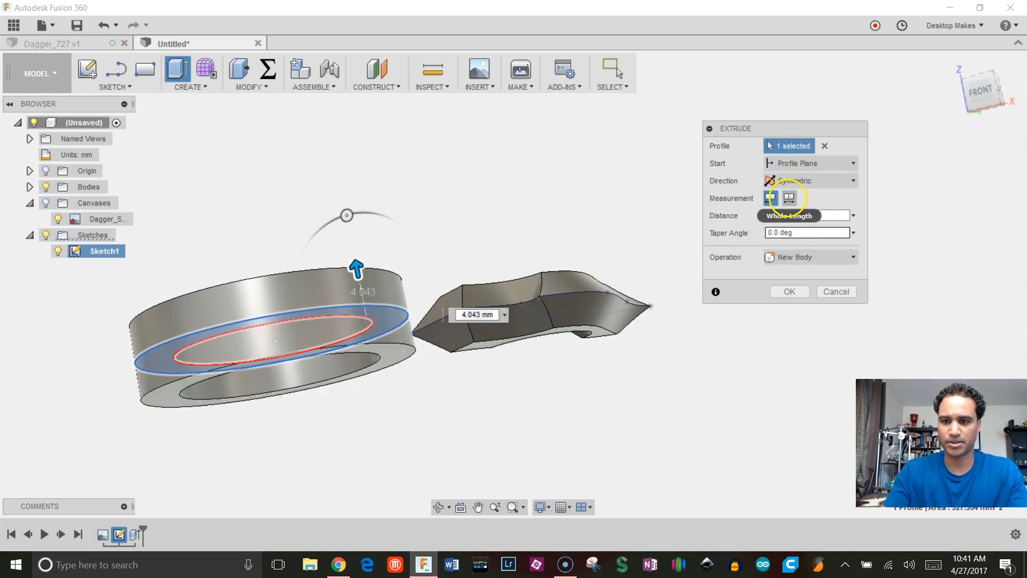
left_click(788, 198)
left_click(807, 215)
type("7")
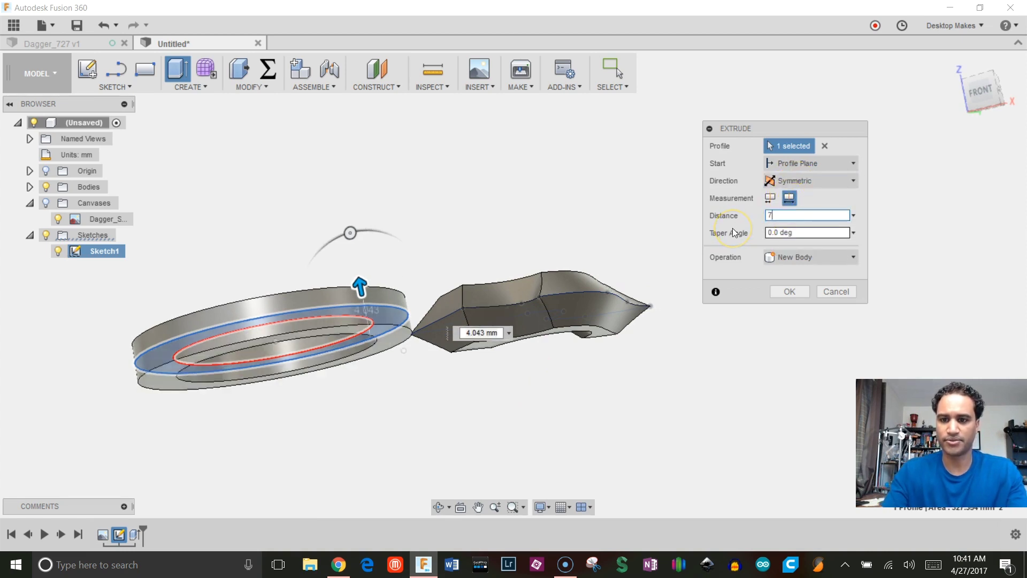
left_click(784, 291)
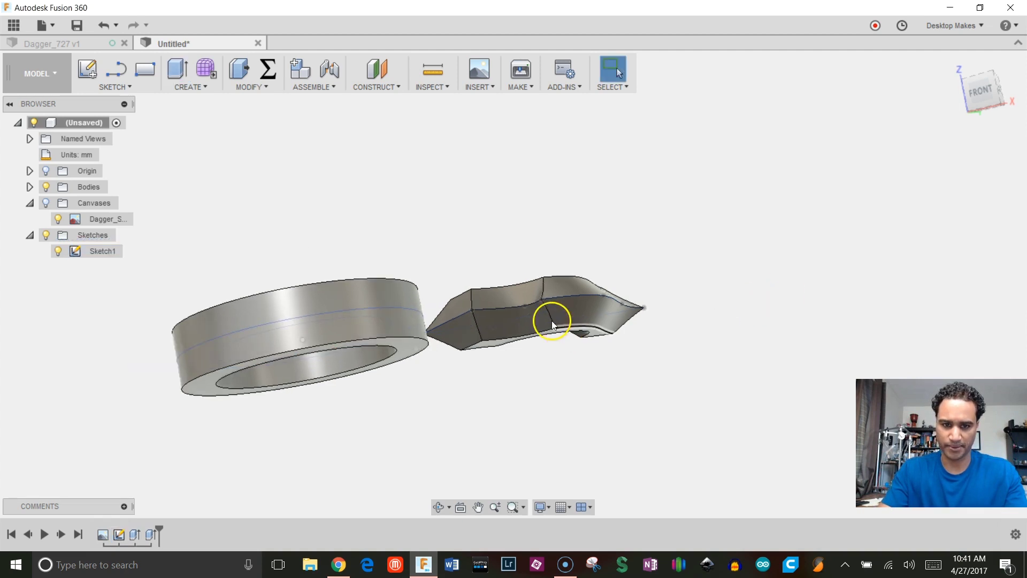
middle_click_drag(550, 320, 530, 385, "shift")
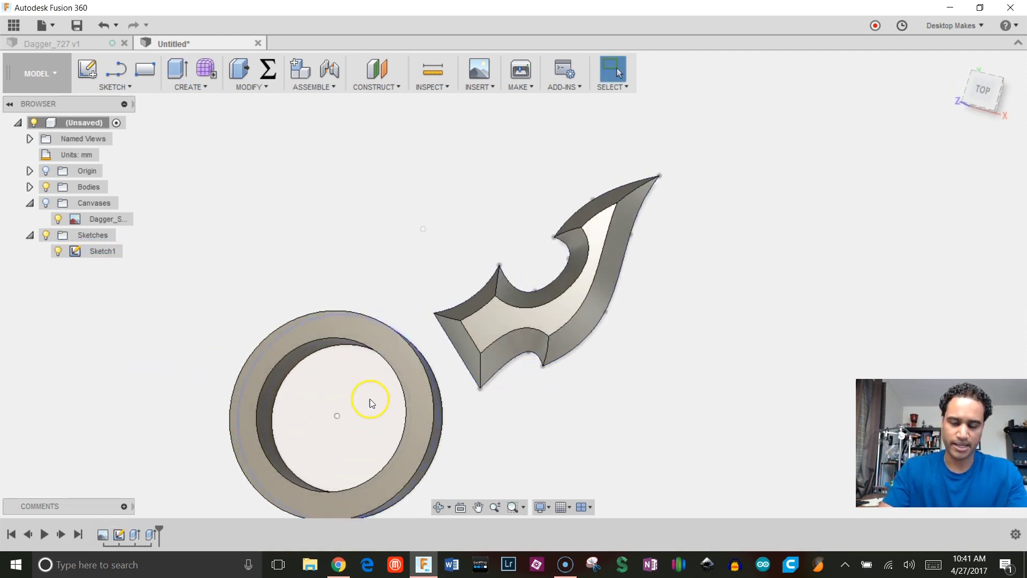
scroll(594, 340, "down", 3)
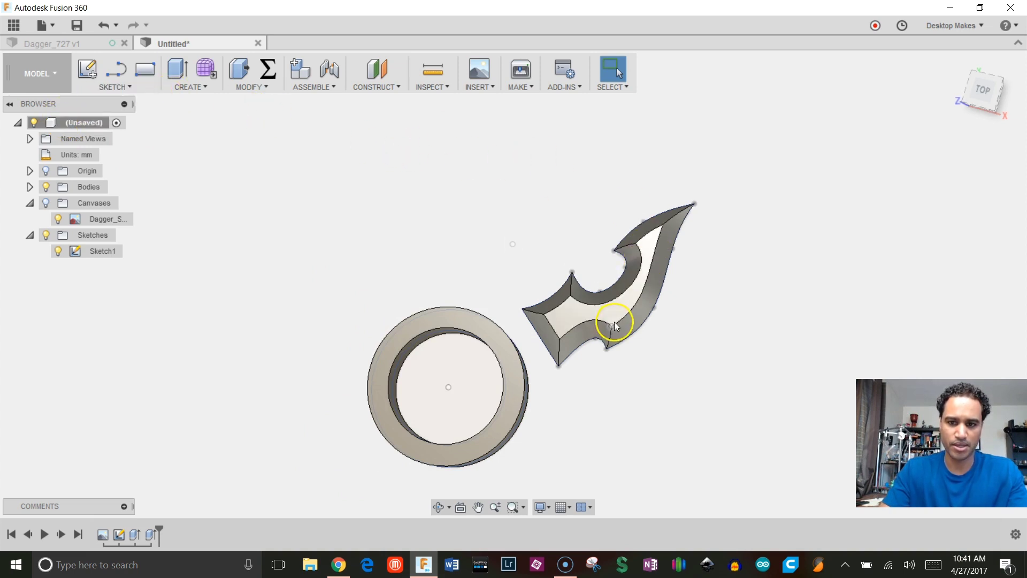
scroll(589, 327, "up", 3)
Start Move/Copy in Bodies mode with the dagger blade body selected.
left_click(539, 319)
right_click(515, 319)
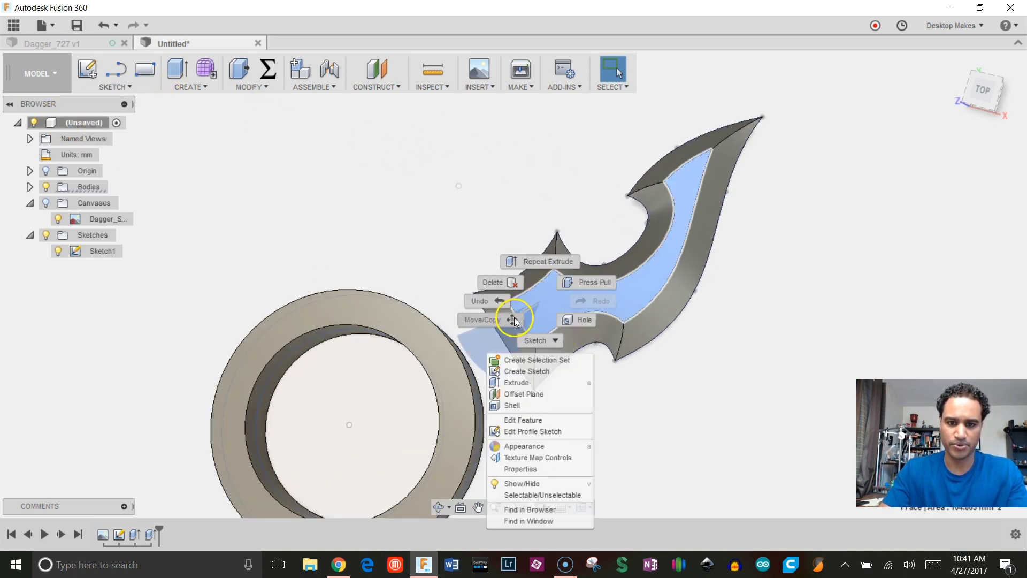
left_click(513, 320)
left_click(982, 90)
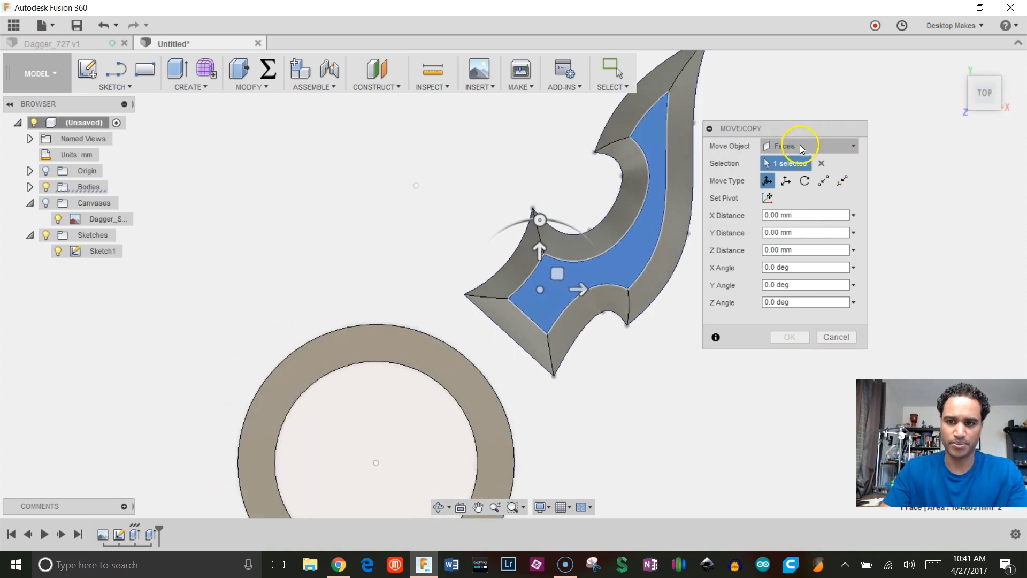
left_click(802, 146)
left_click(790, 176)
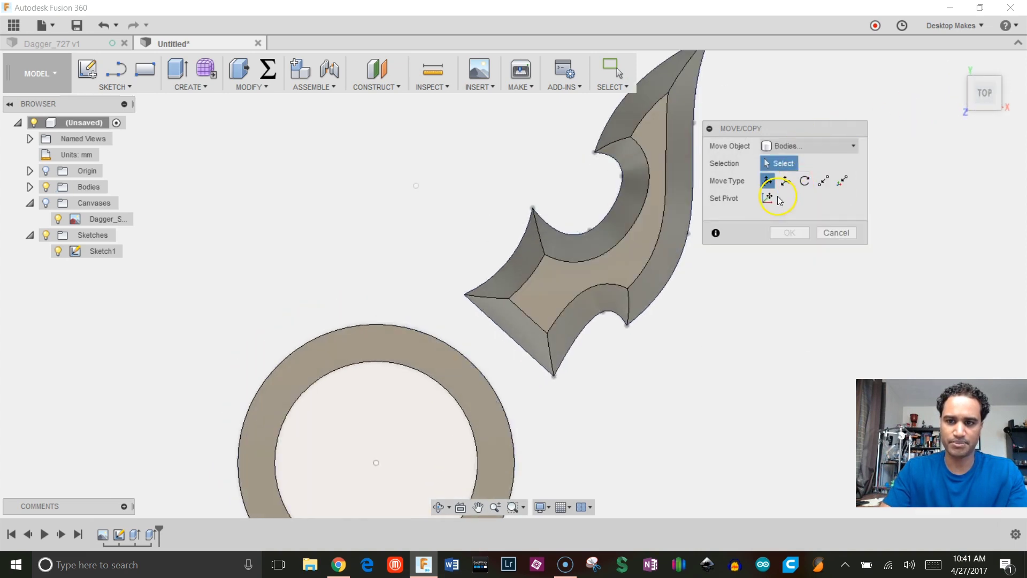
left_click(540, 302)
middle_click_drag(539, 304, 543, 246)
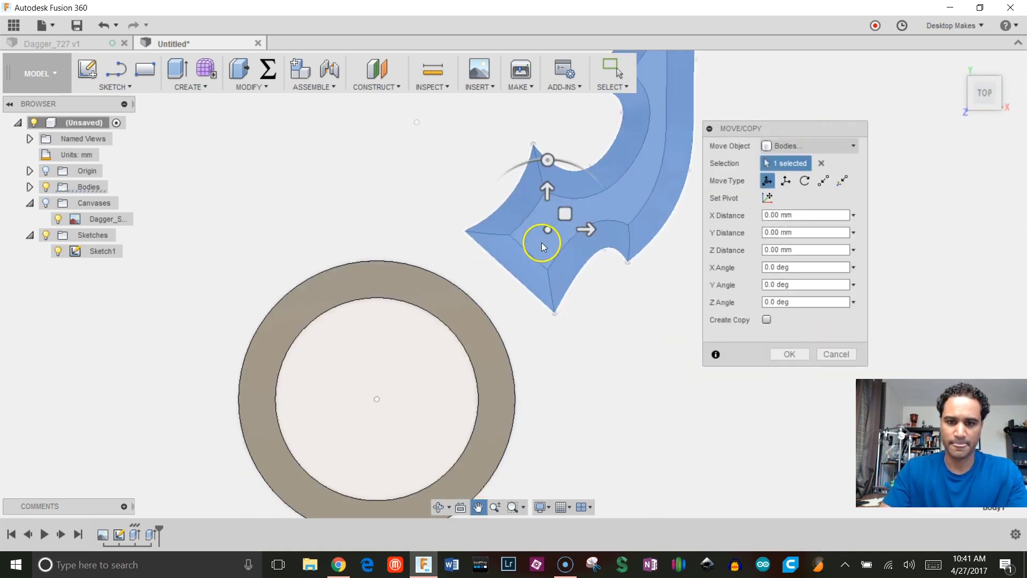
scroll(542, 246, "down", 2)
Slide the blade 6.136 mm in X and Y into the ring and confirm the move.
left_click_drag(558, 221, 520, 259)
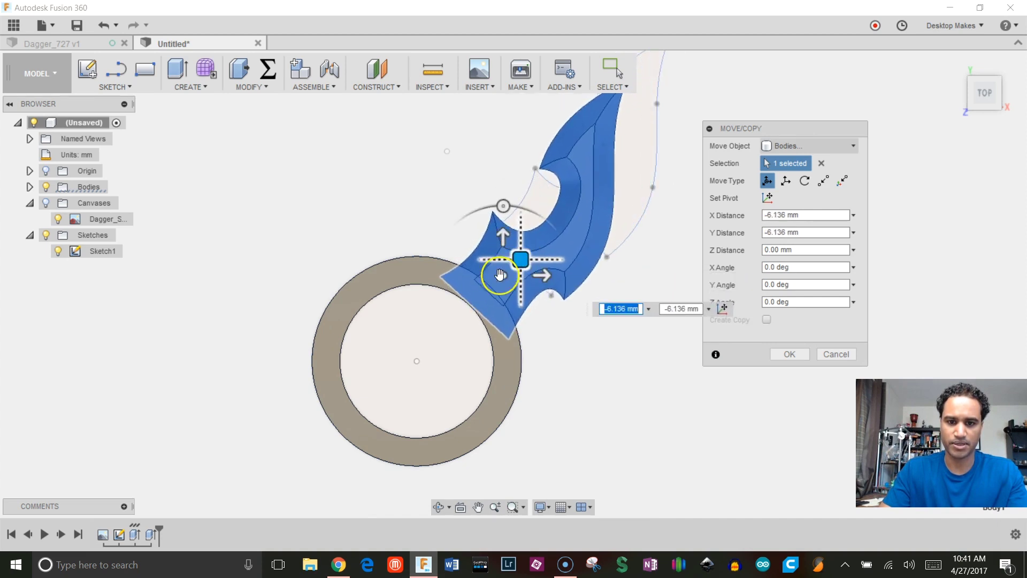
scroll(500, 274, "up", 4)
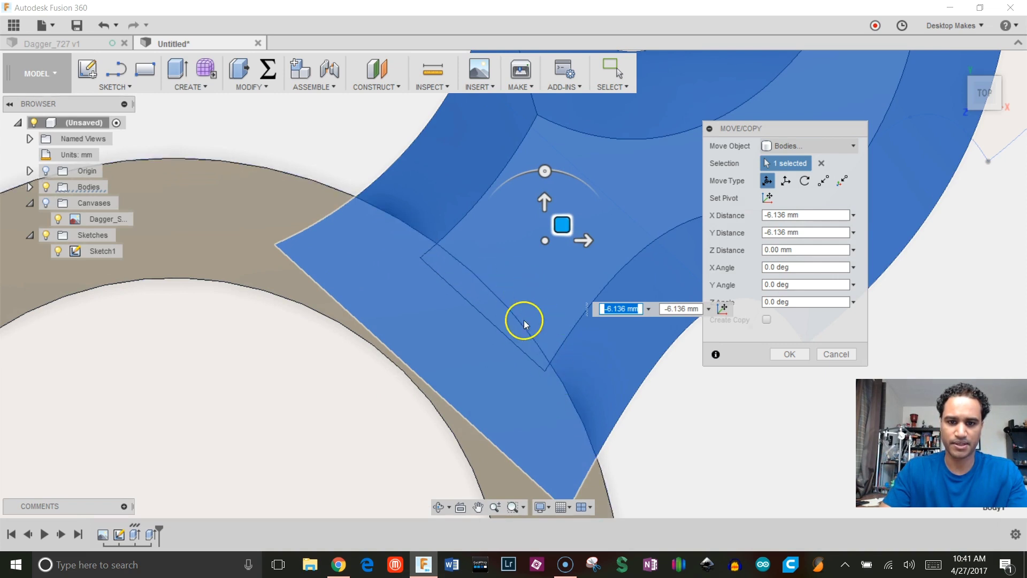
scroll(450, 290, "down", 4)
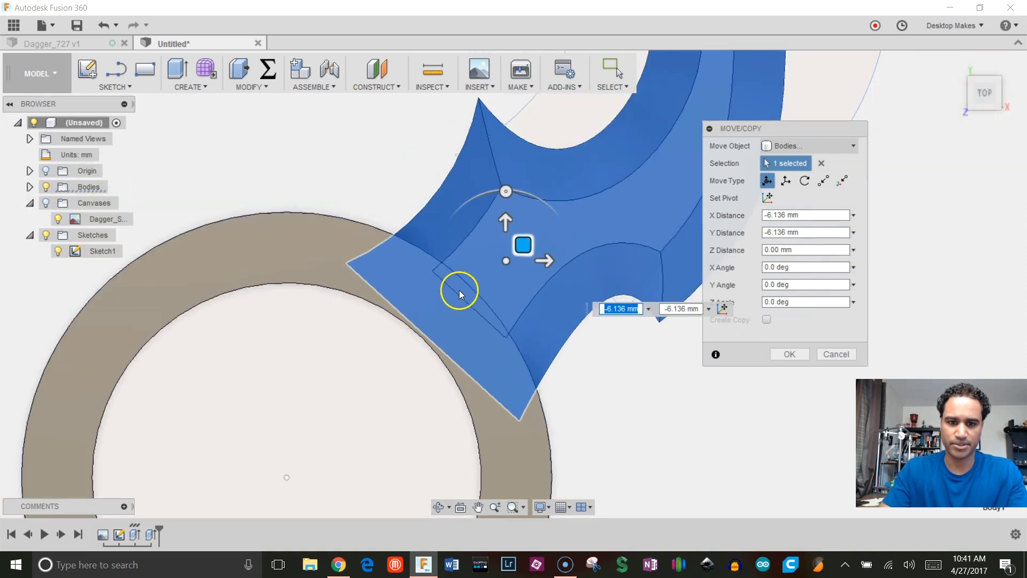
scroll(460, 313, "up", 5)
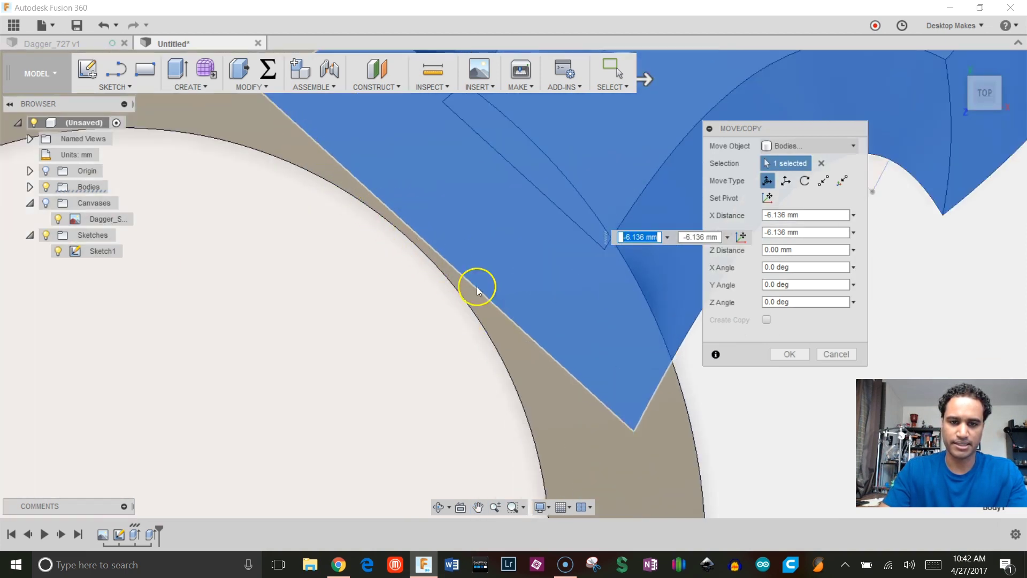
scroll(459, 297, "down", 5)
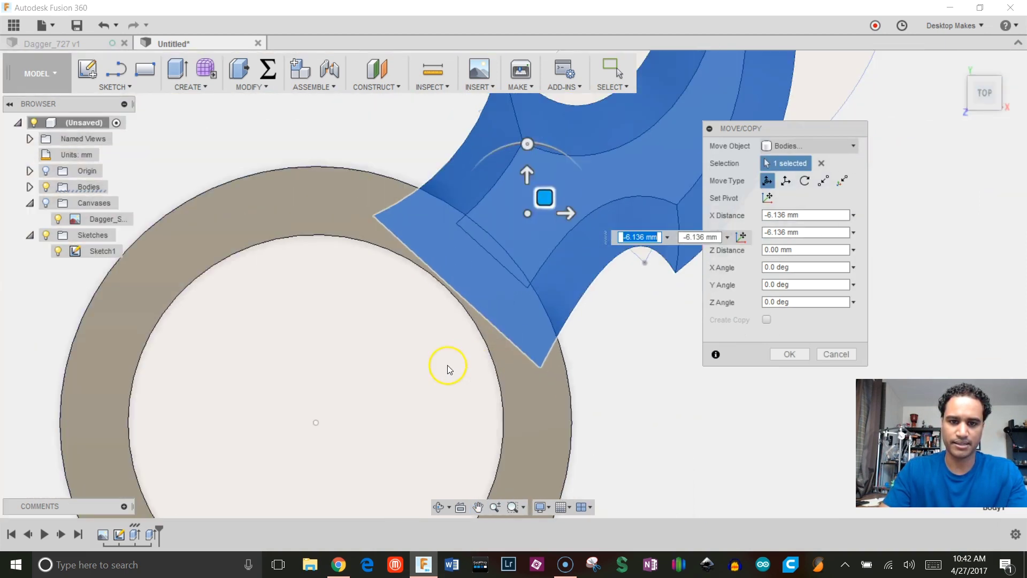
middle_click_drag(447, 362, 672, 319, "shift")
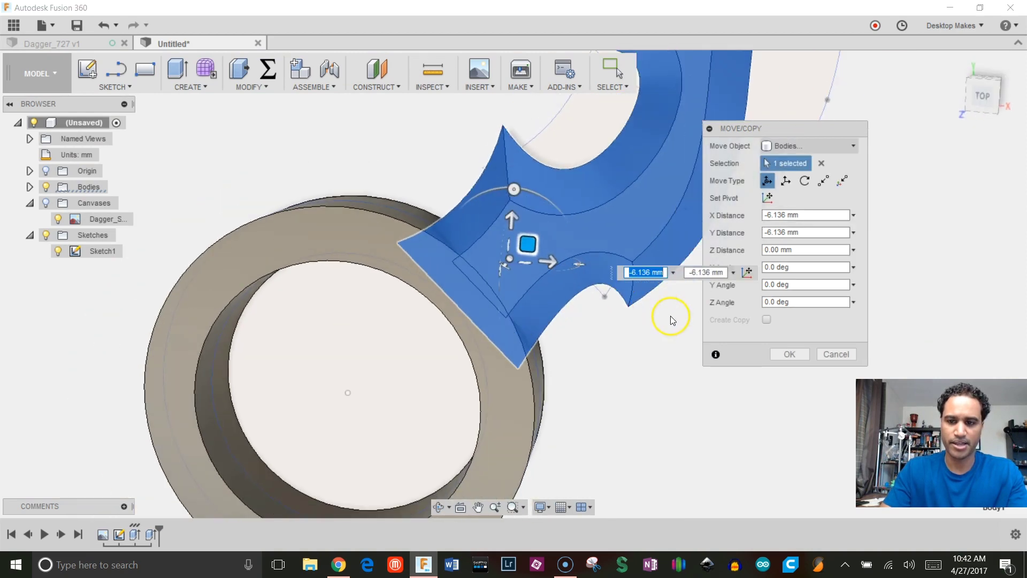
left_click(983, 94)
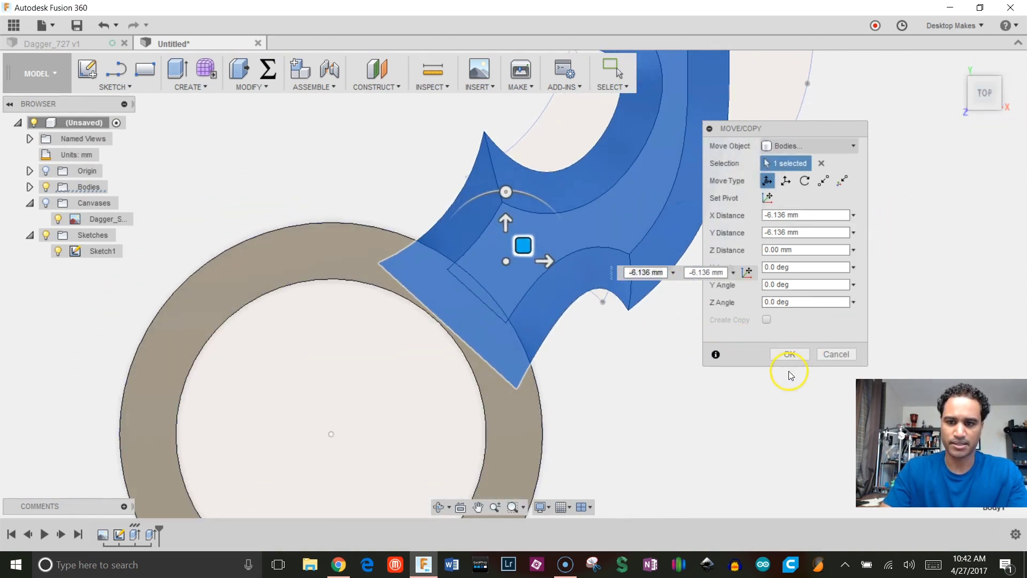
left_click(790, 354)
scroll(745, 323, "down", 6)
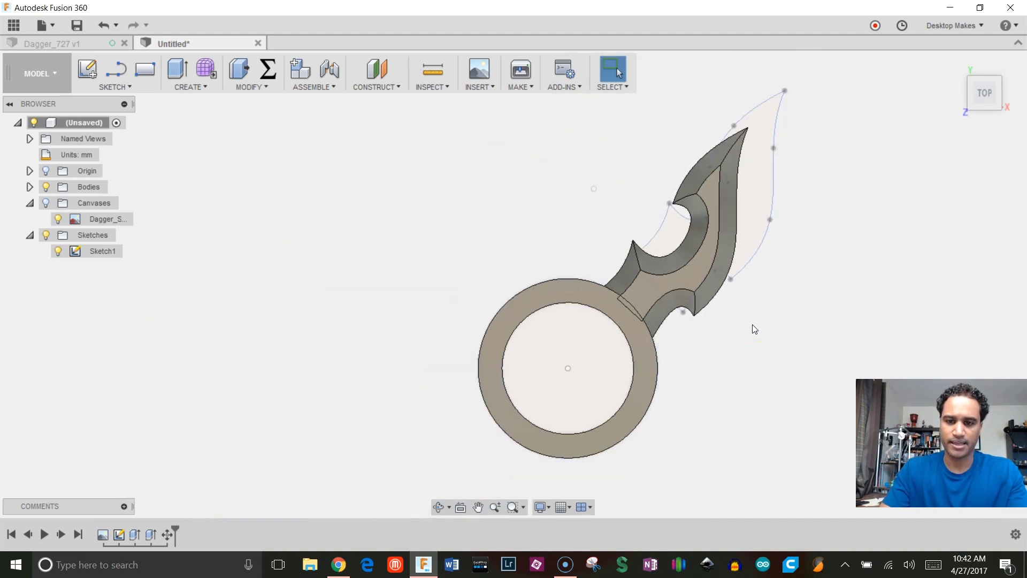
left_click(478, 506)
left_click_drag(458, 445, 369, 378)
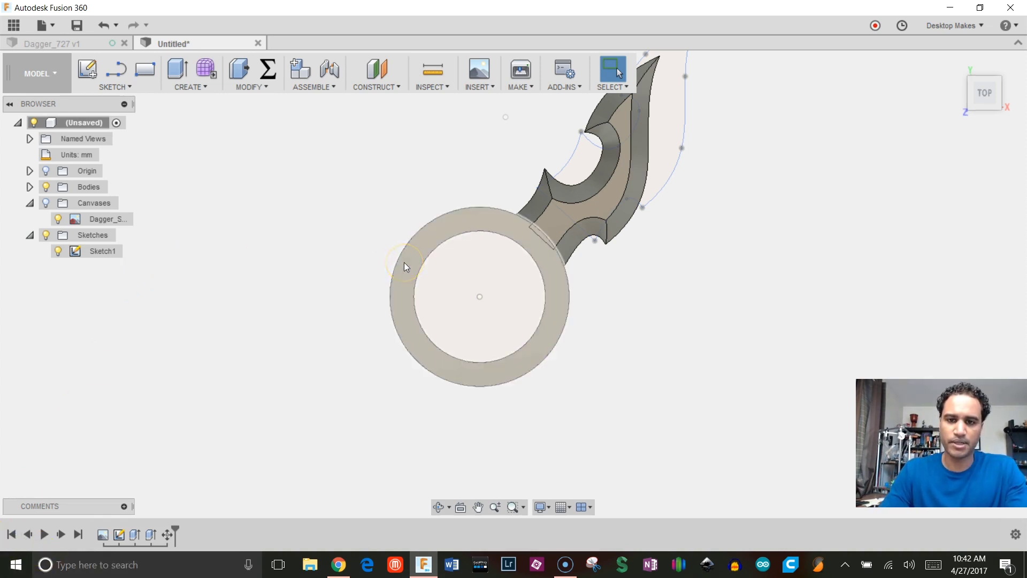
middle_click_drag(459, 219, 463, 277)
middle_click_drag(586, 348, 651, 343, "shift")
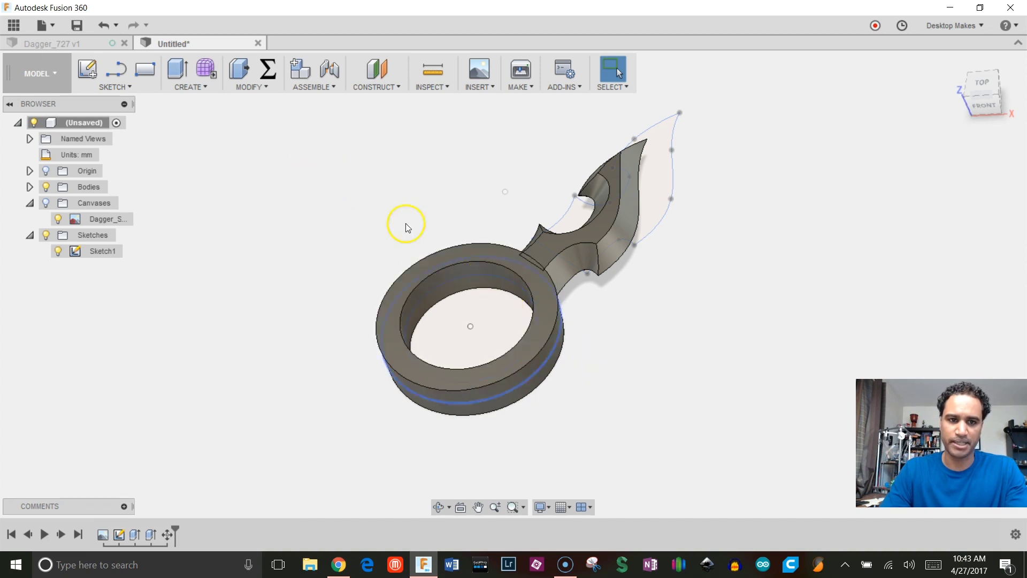
Circular-pattern the blade body around the ring's edge with quantity 2.
left_click(191, 91)
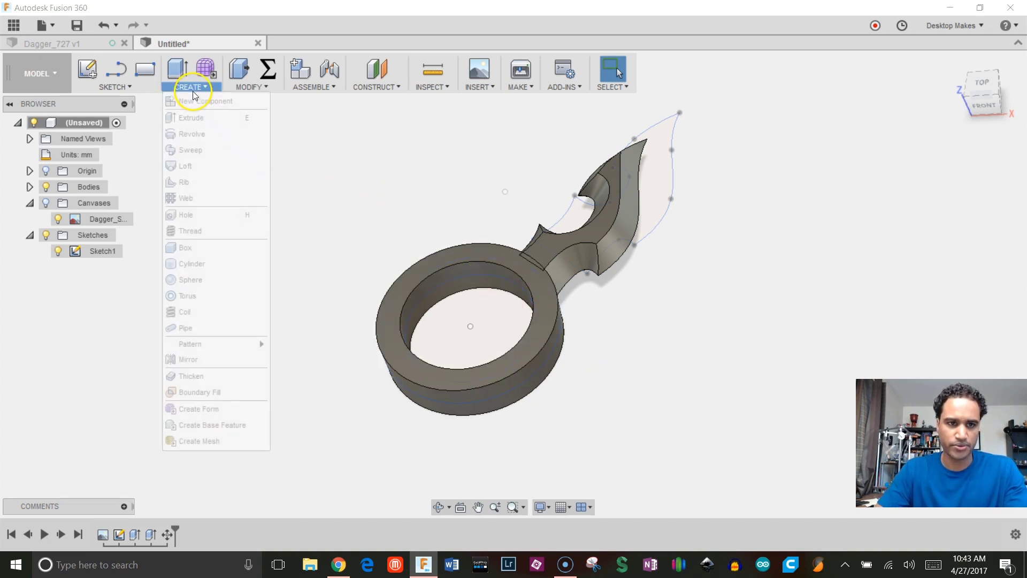
mouse_move(222, 342)
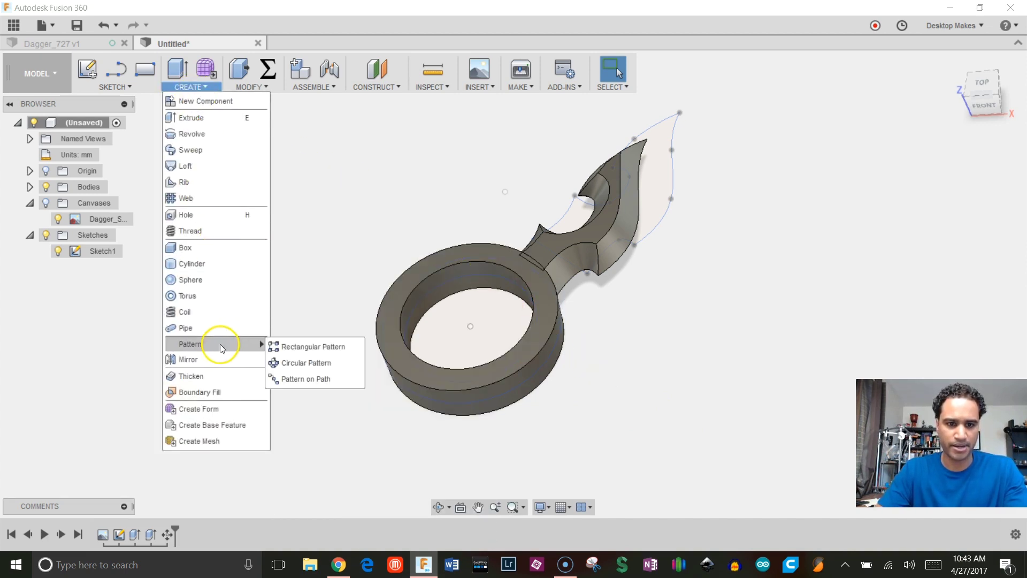
left_click(288, 360)
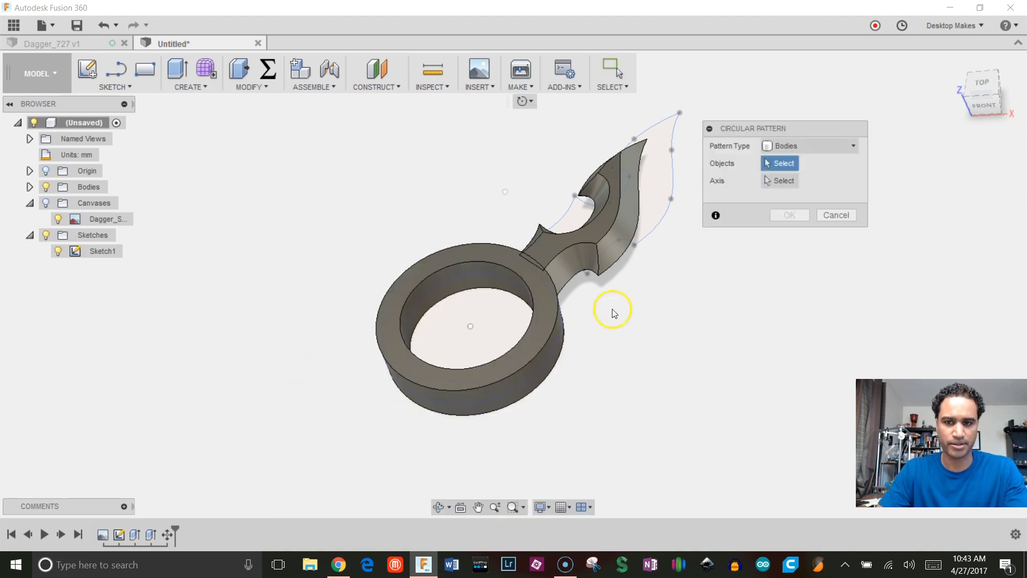
left_click(807, 146)
left_click(806, 178)
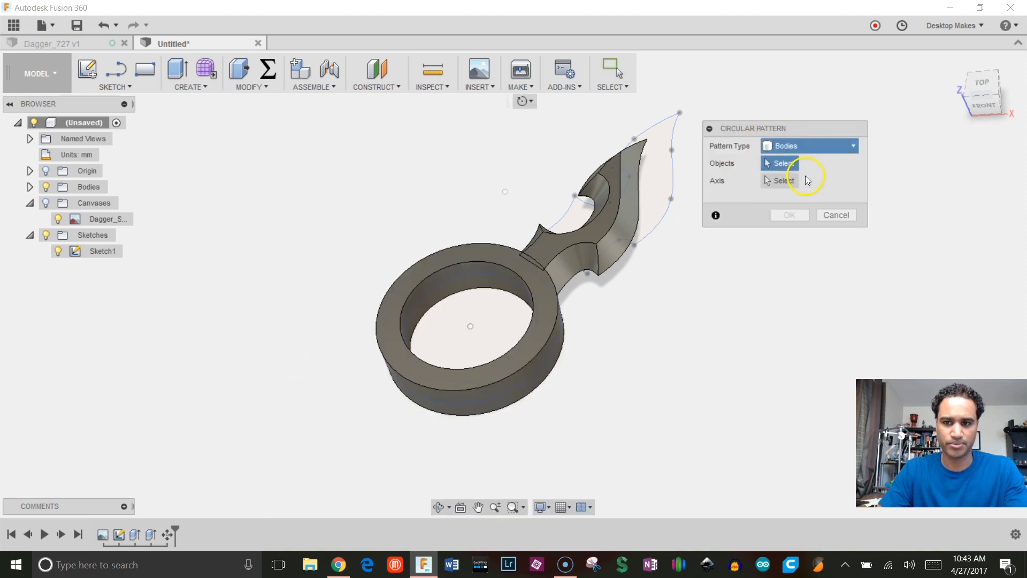
left_click(625, 213)
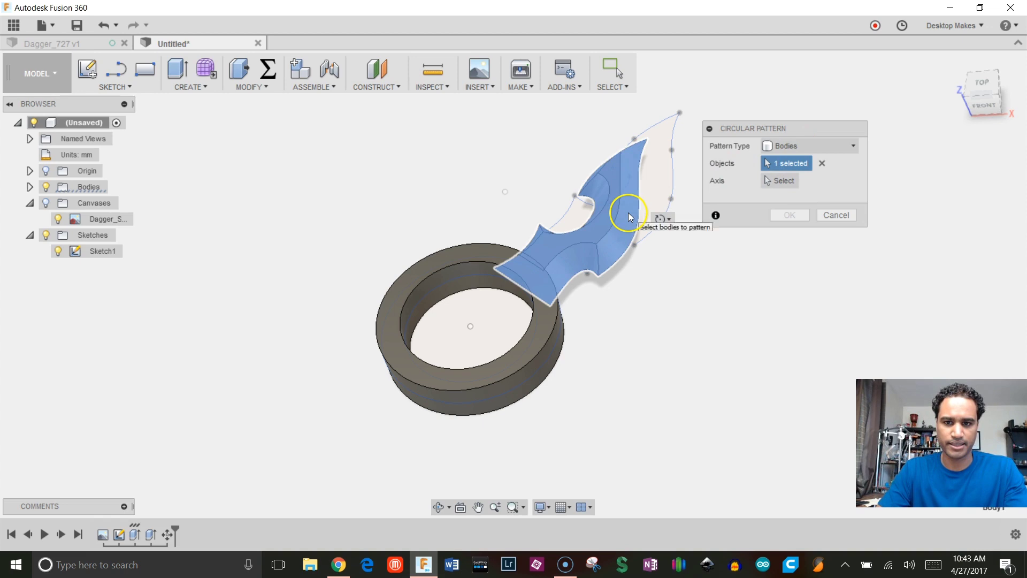
left_click(720, 191)
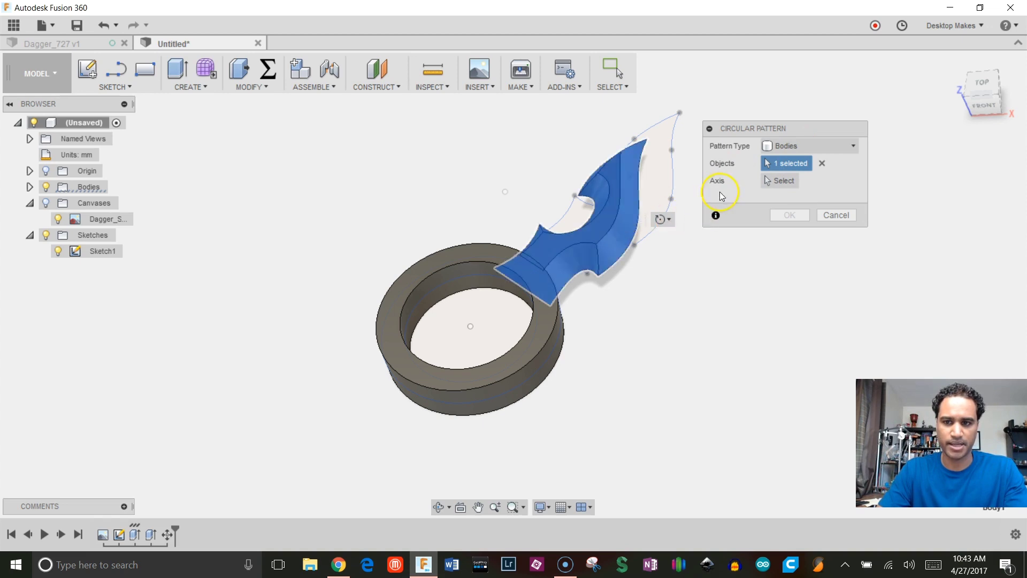
left_click(780, 182)
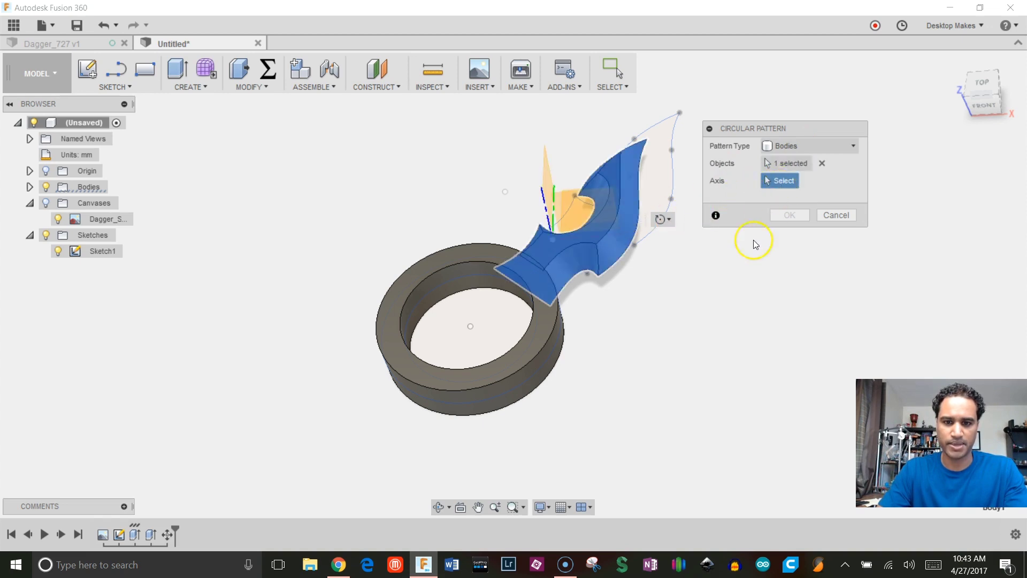
left_click(538, 356)
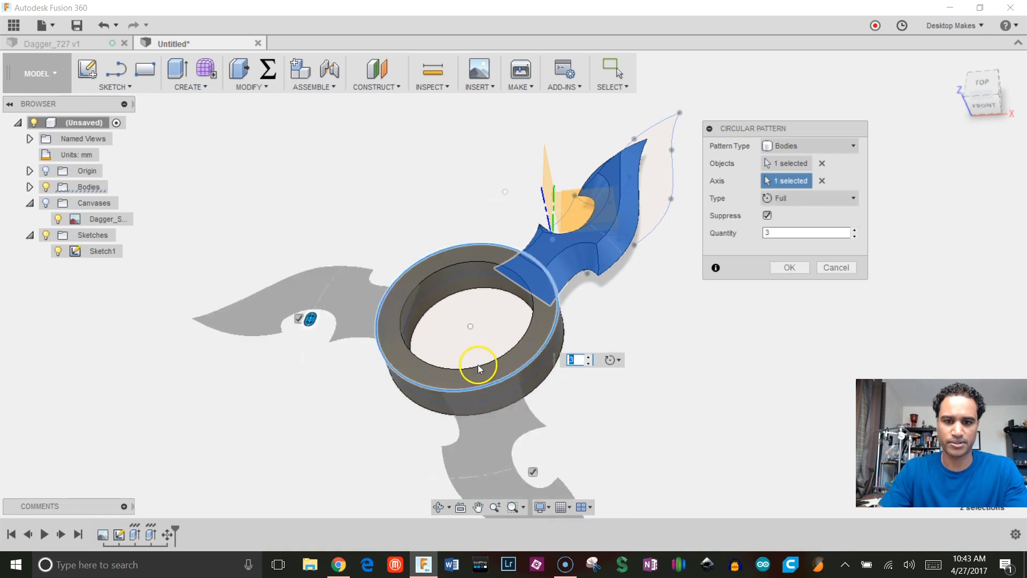
left_click(855, 238)
left_click(791, 268)
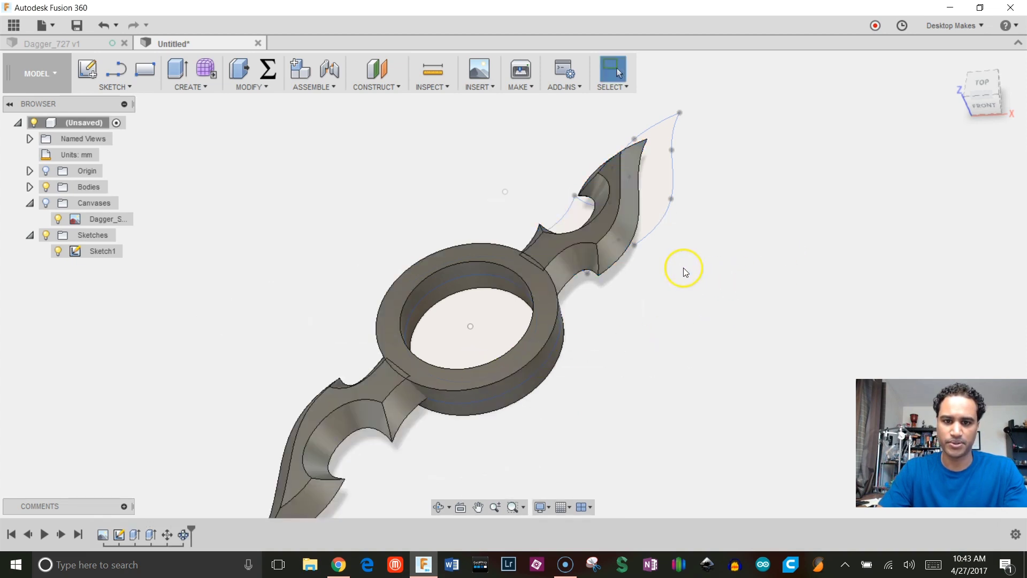
middle_click_drag(681, 268, 284, 271, "shift")
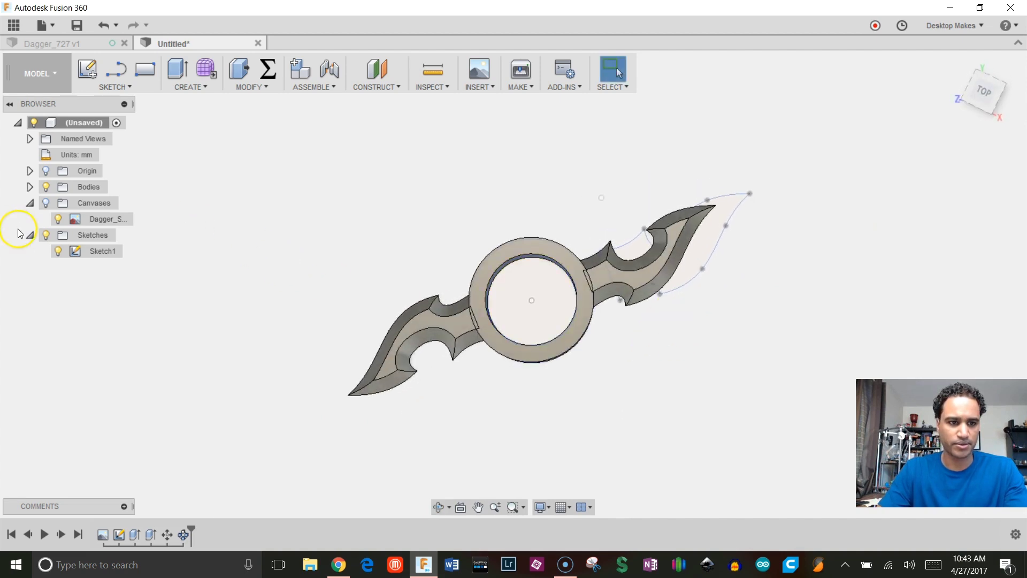
Combine with Join, using the ring as target body and both blades as tool bodies.
left_click(46, 236)
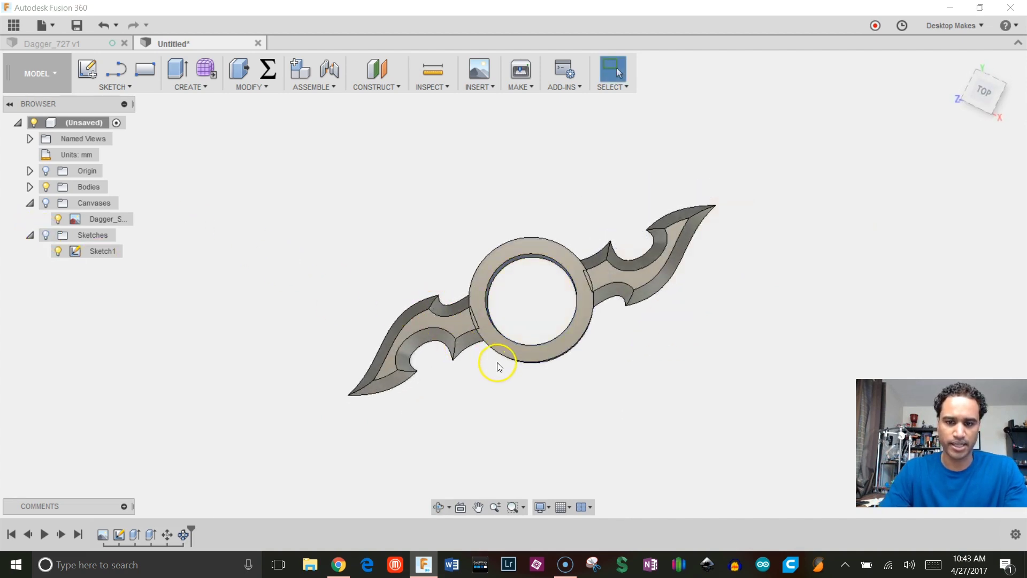
scroll(496, 360, "up", 1)
left_click(29, 187)
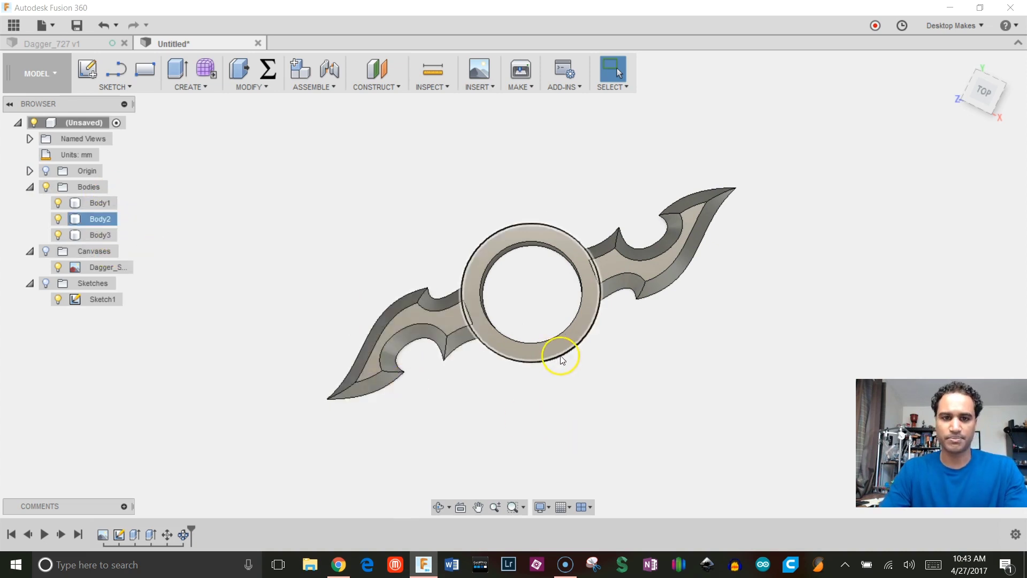
left_click(253, 88)
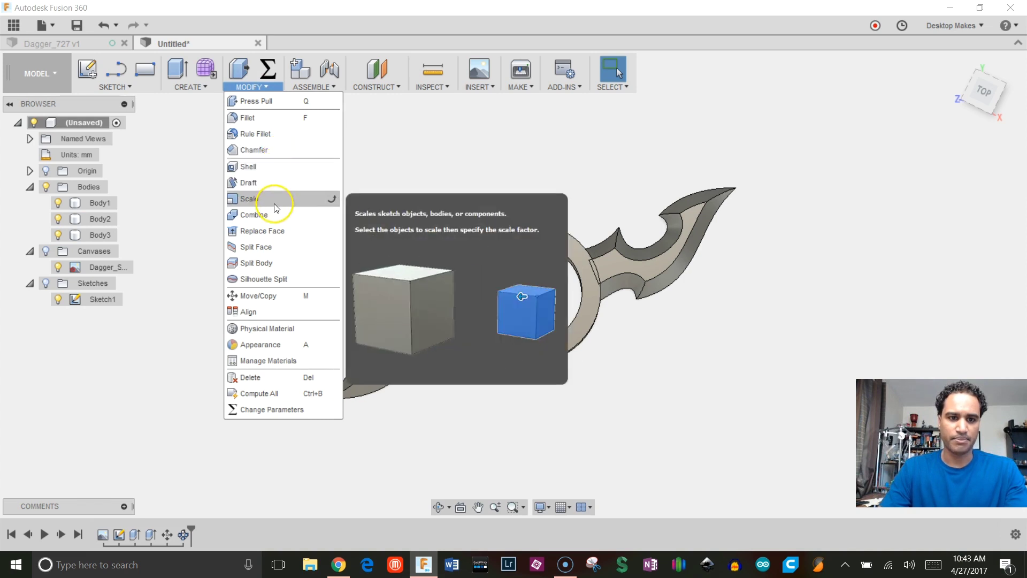
left_click(262, 214)
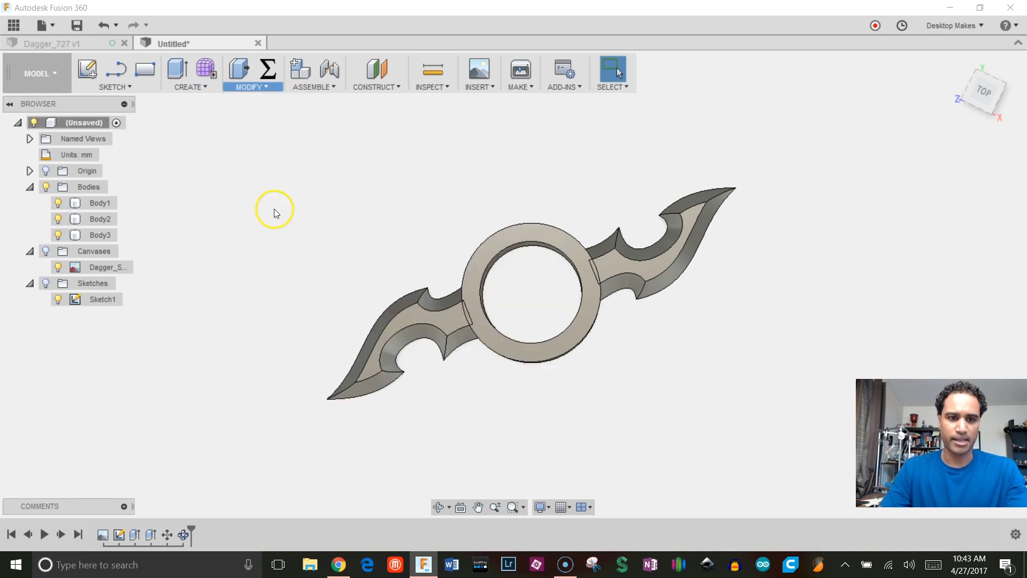
left_click(484, 258)
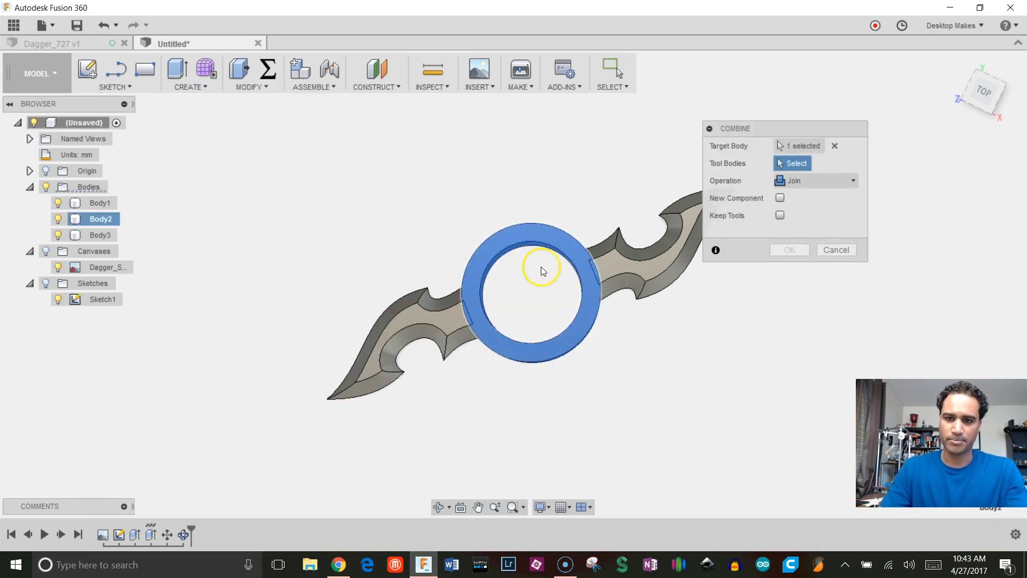
left_click(631, 268)
left_click(465, 313)
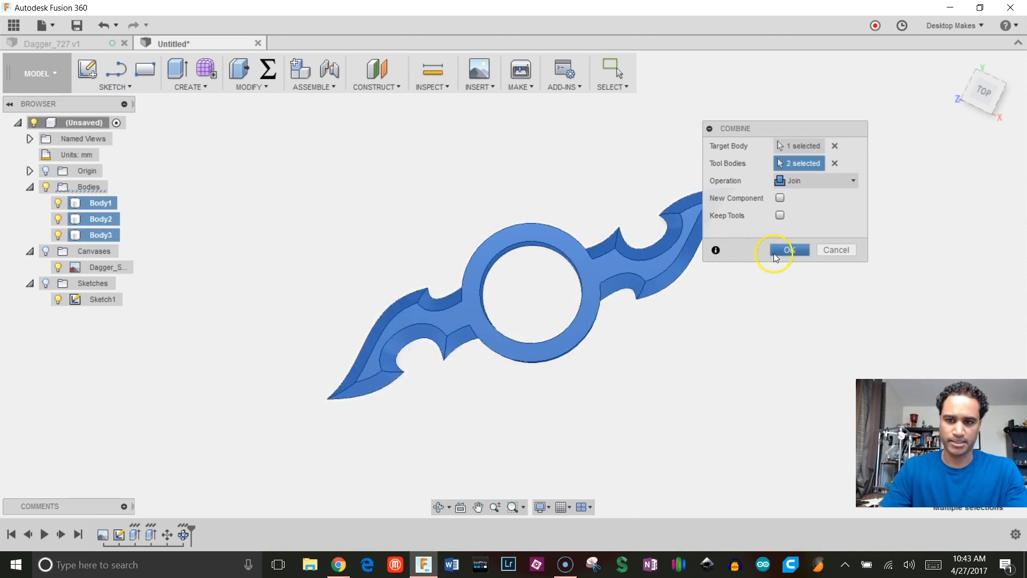
left_click(785, 253)
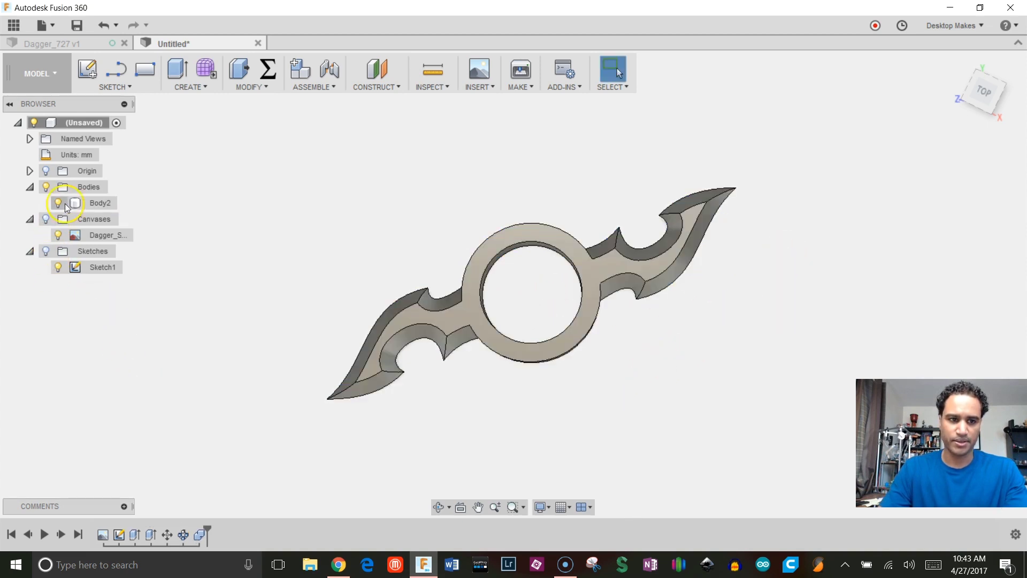
middle_click_drag(589, 374, 577, 305, "shift")
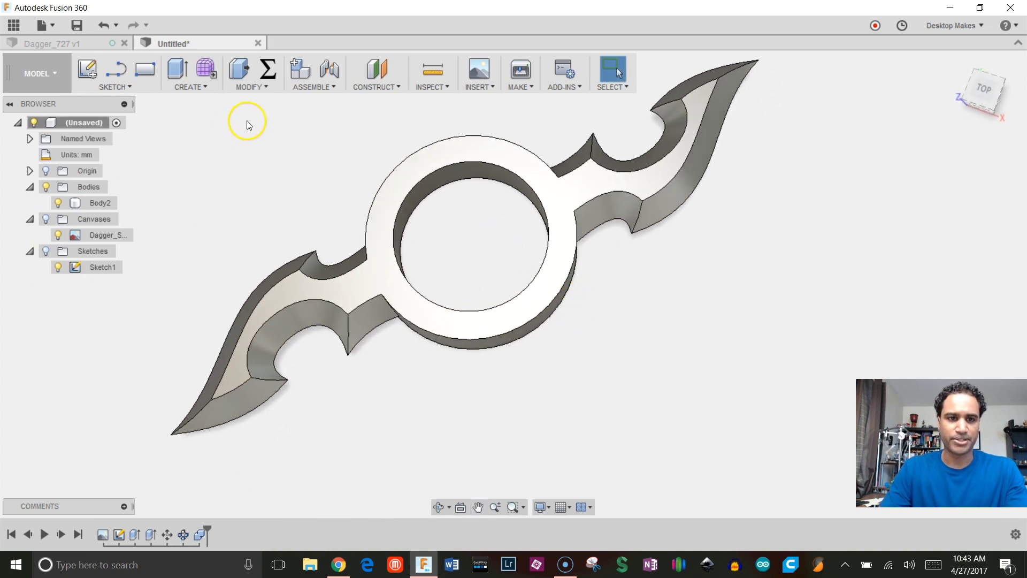
left_click(255, 86)
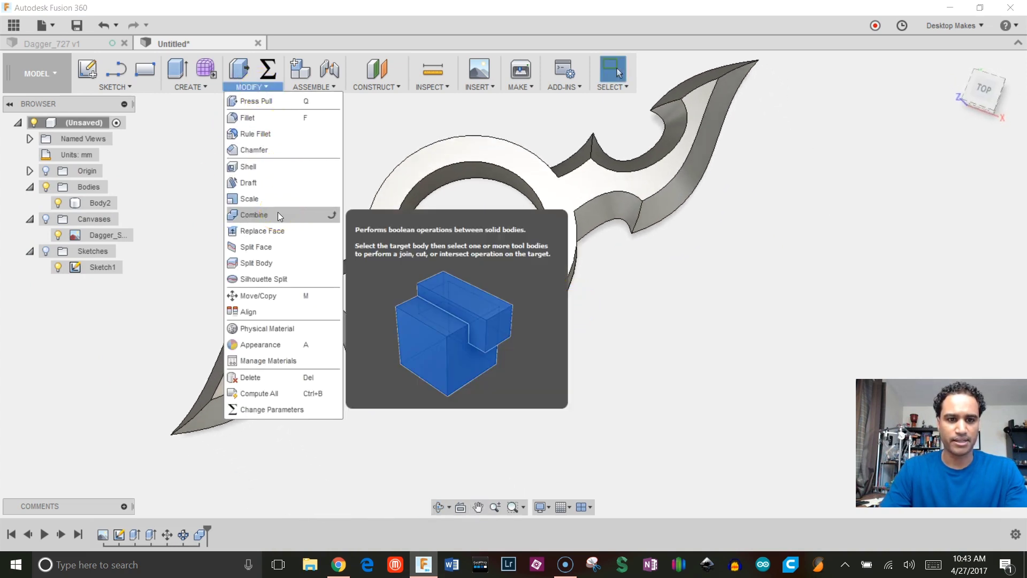
Apply a 2 mm chamfer to the ring's four inner and outer top and bottom edges.
left_click(260, 149)
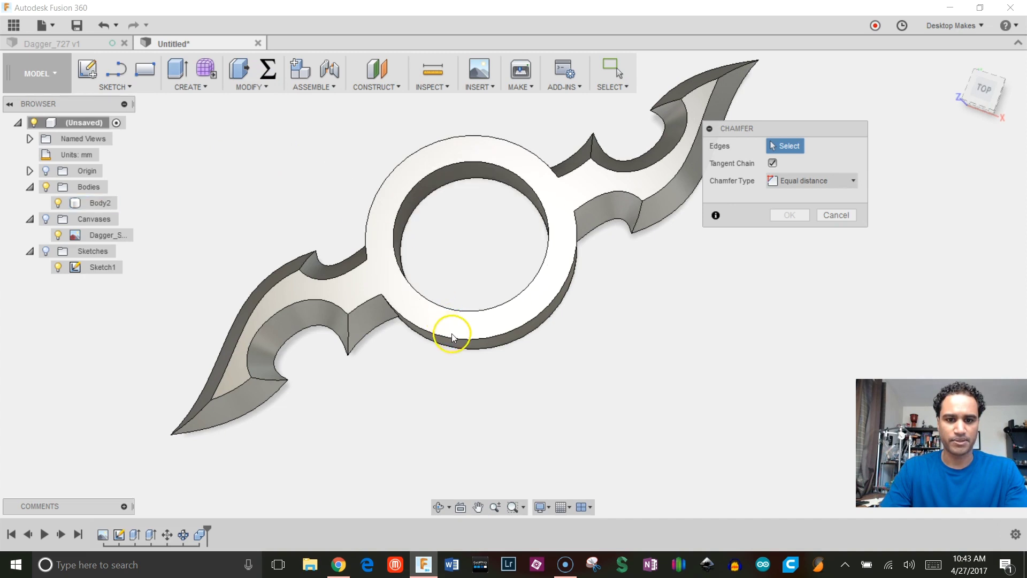
left_click(451, 337)
left_click(404, 155)
middle_click_drag(390, 225, 384, 139, "shift")
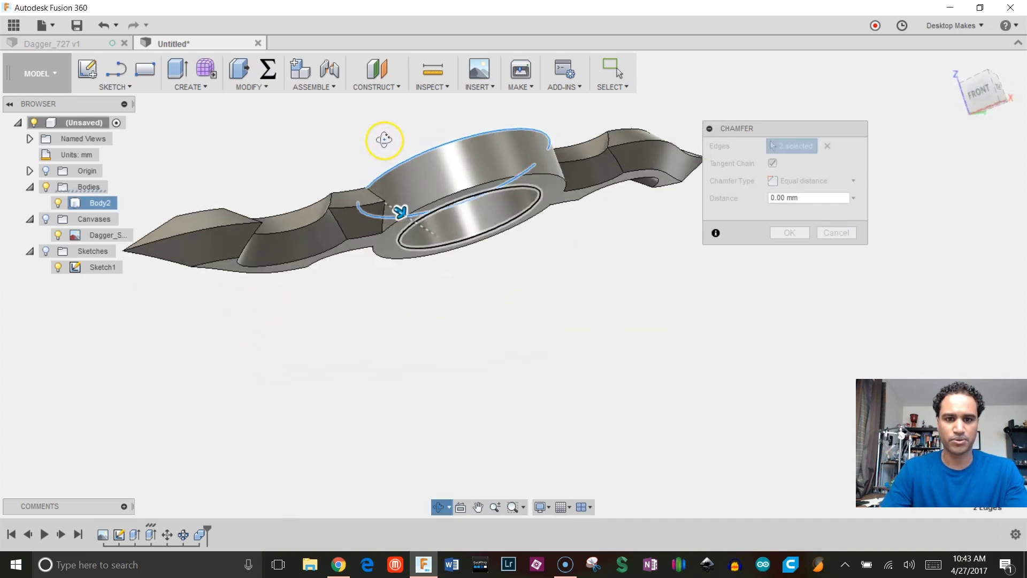
left_click(502, 176)
middle_click_drag(486, 289, 470, 395, "shift")
left_click(454, 241)
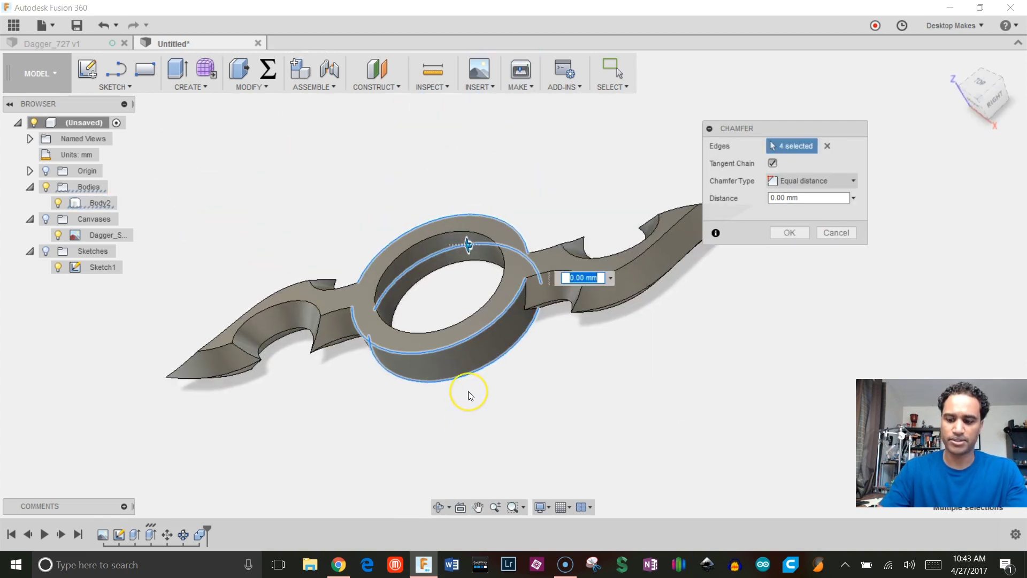
type("2")
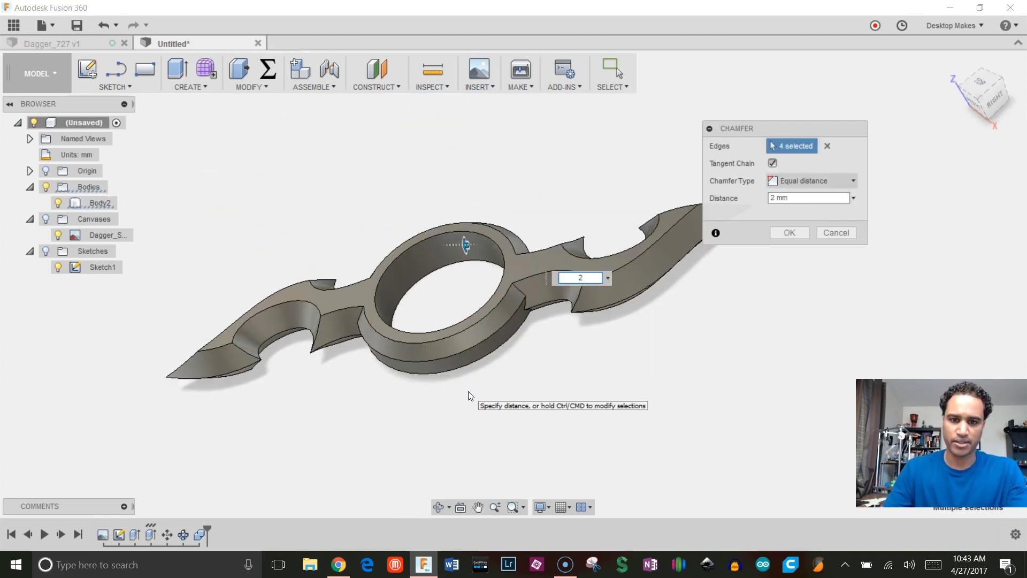
left_click(789, 235)
middle_click_drag(488, 231, 598, 318, "shift")
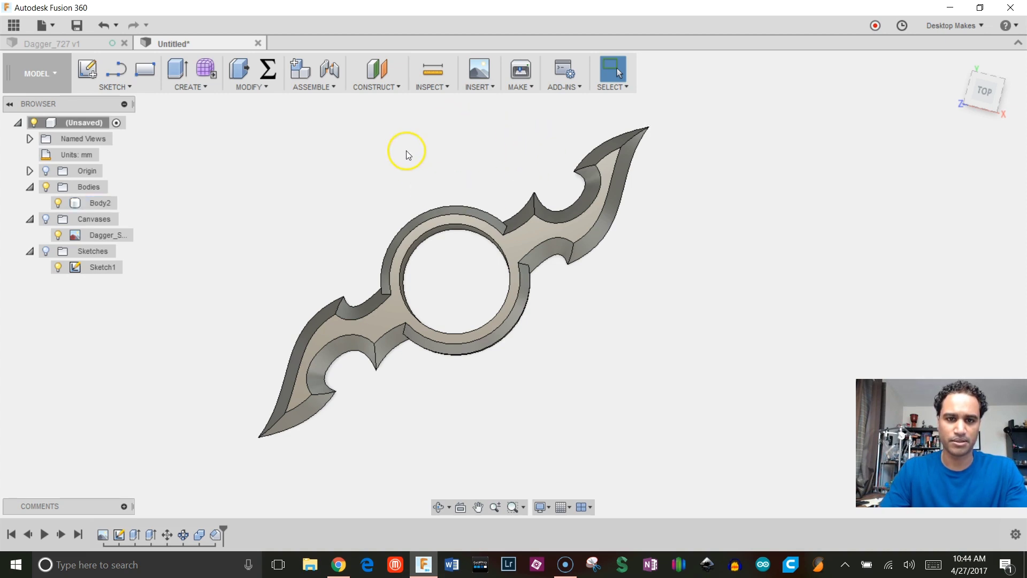
Place a construction point at the centre of the bearing ring.
scroll(406, 152, "up", 2)
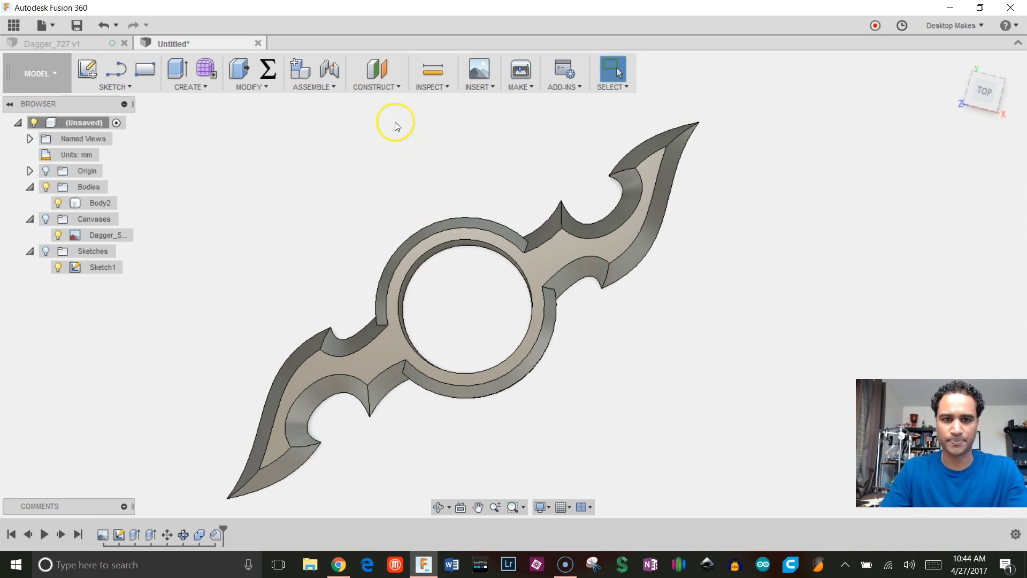
left_click(387, 88)
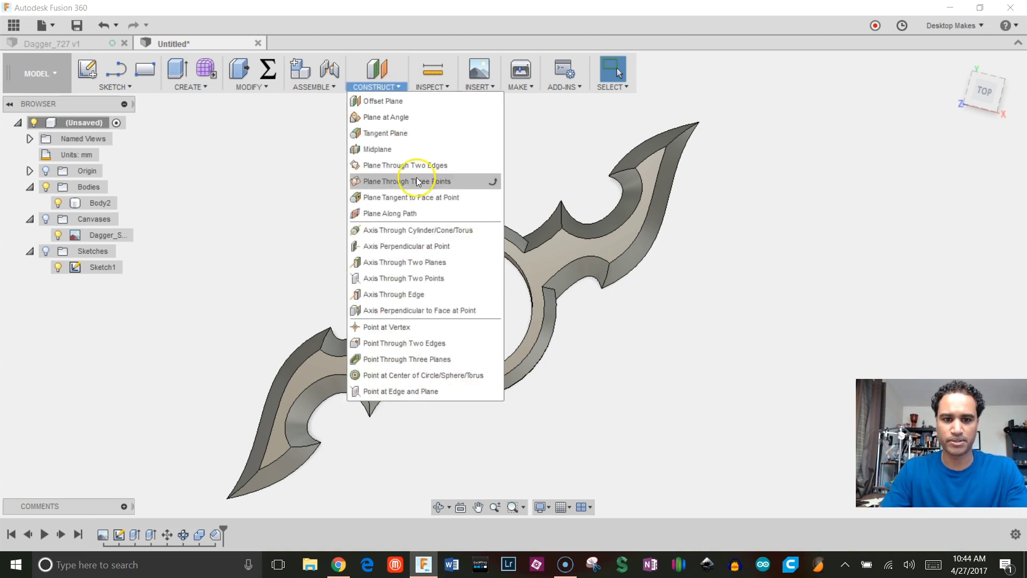
left_click(417, 375)
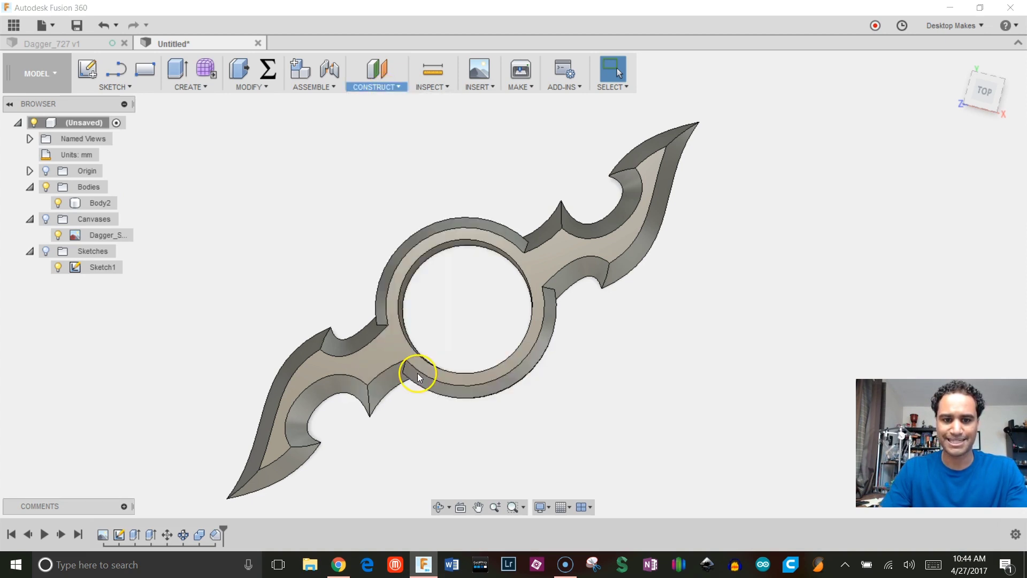
left_click(414, 258)
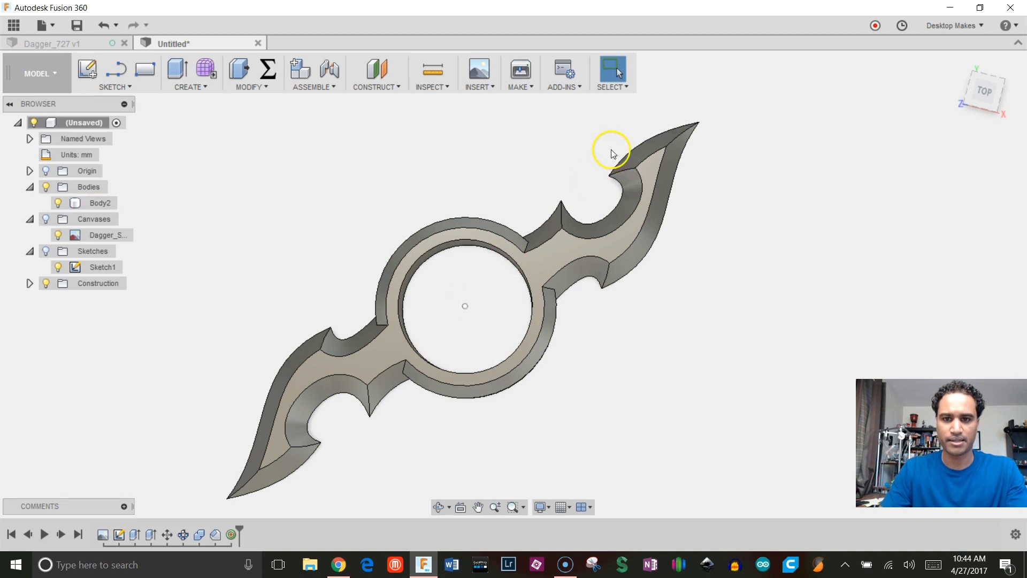
Measure 50.507 mm from the ring's centre point to the blade tip, then close the results.
left_click(432, 70)
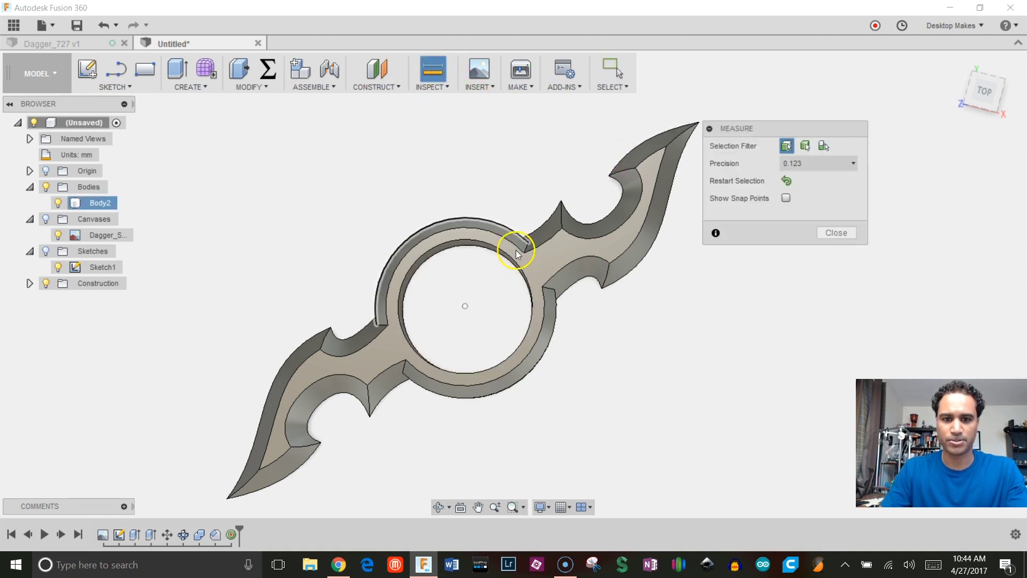
left_click(466, 307)
middle_click_drag(461, 272, 367, 321)
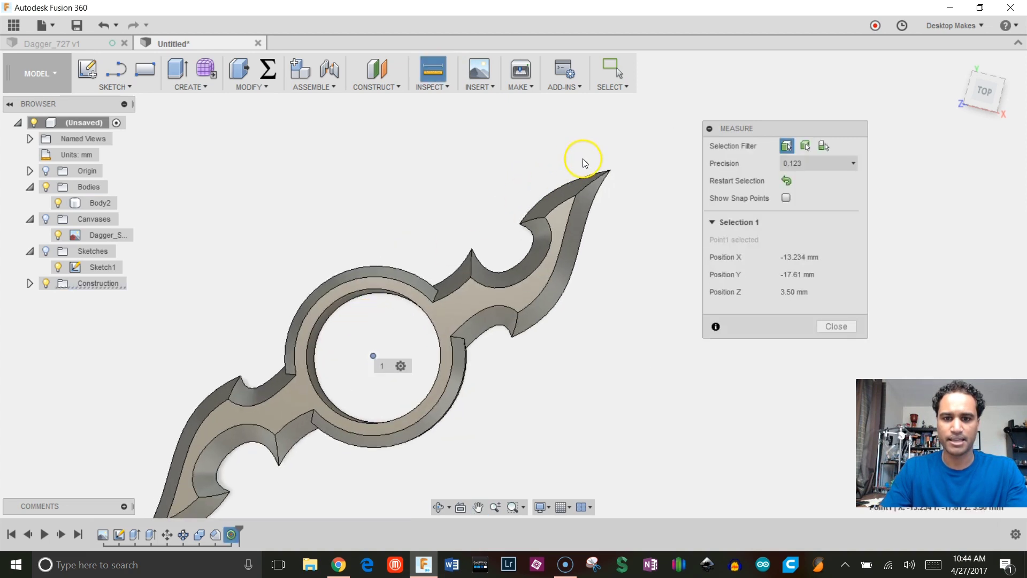
left_click(610, 172)
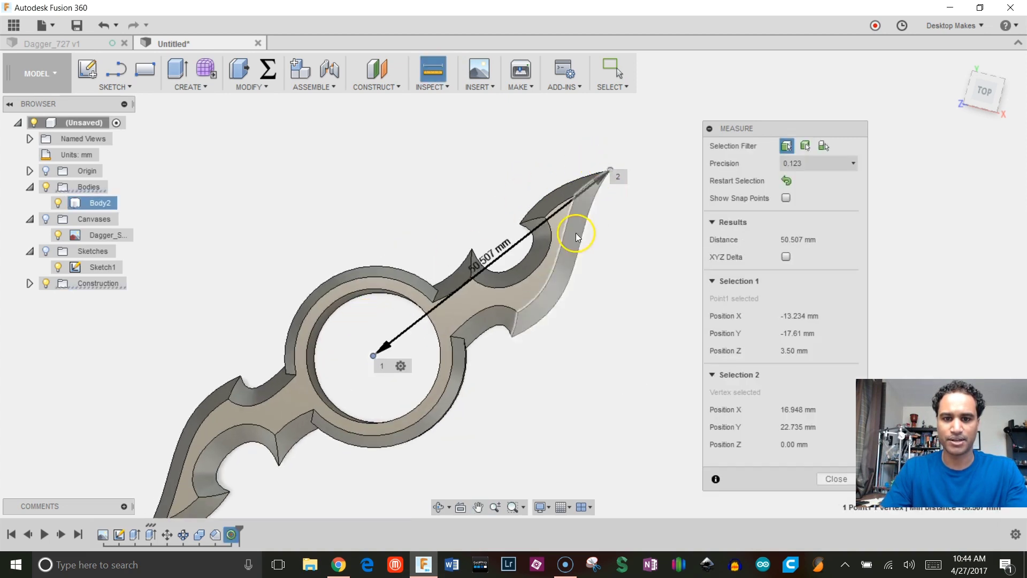
scroll(471, 284, "up", 3)
scroll(501, 257, "down", 3)
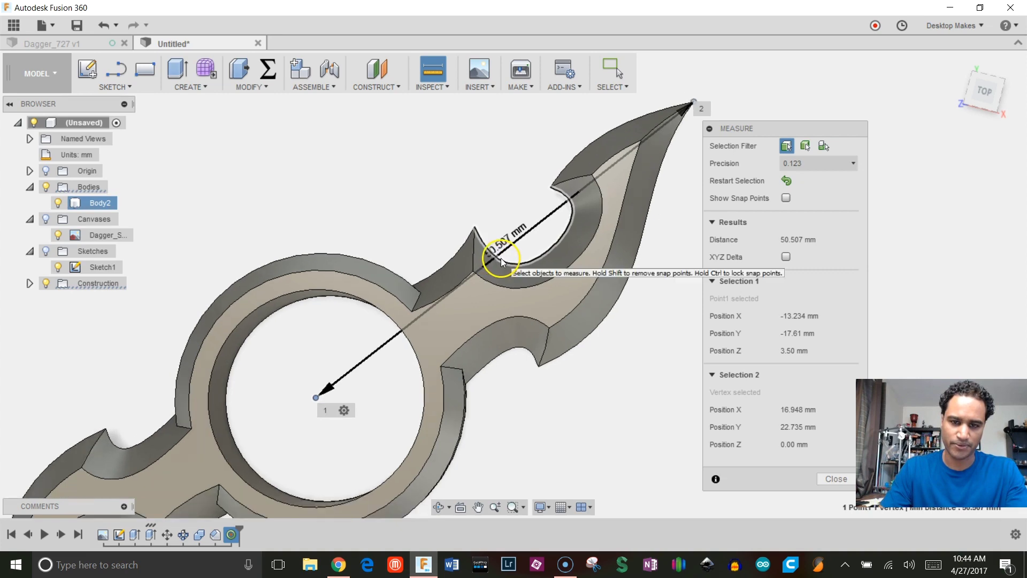
middle_click_drag(471, 310, 468, 233)
scroll(472, 257, "down", 2)
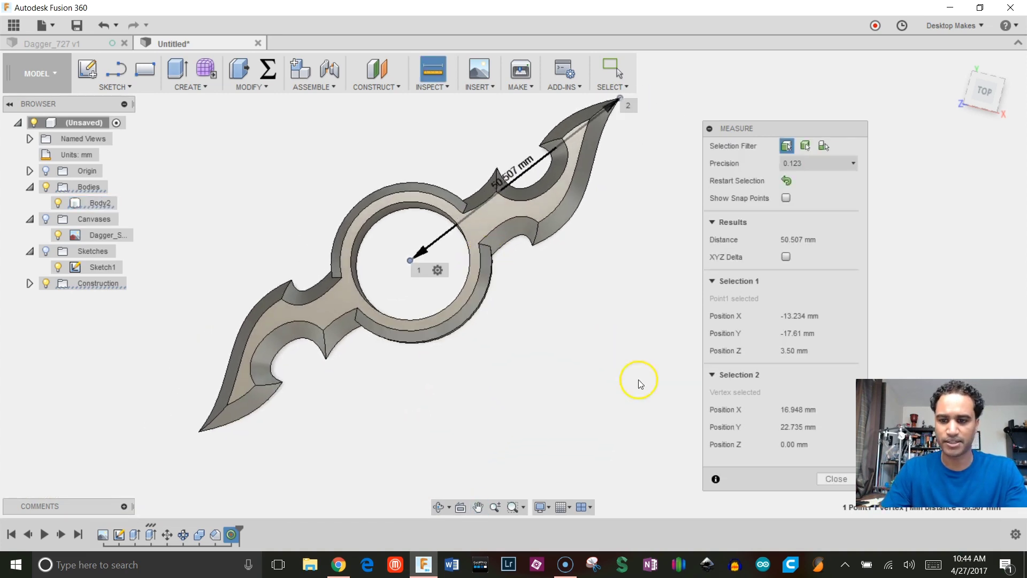
left_click(829, 474)
Hide the Bodies folder and inspect the Dagger_Spinner reference photo from the Top view.
scroll(605, 335, "down", 2)
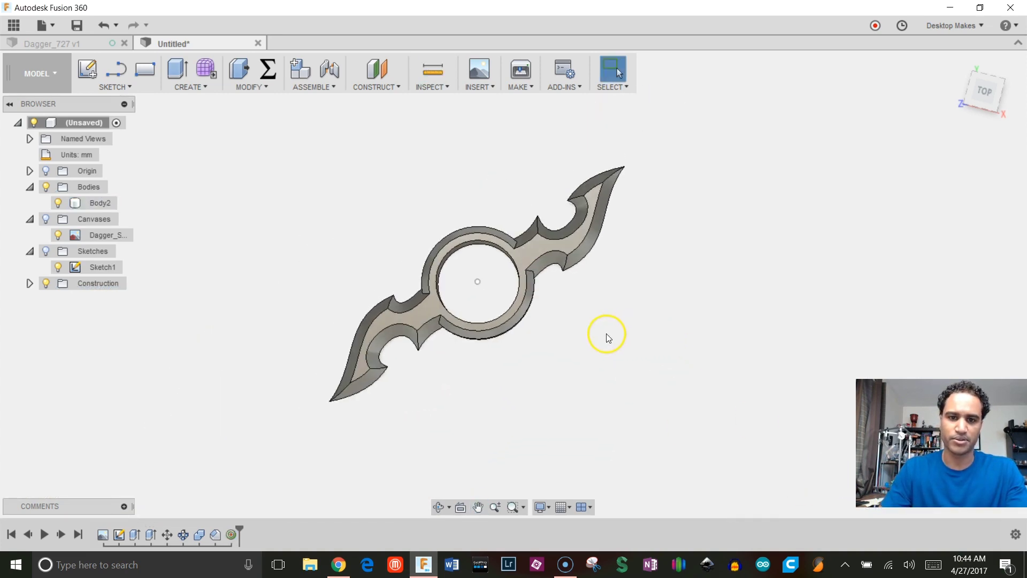
scroll(535, 294, "up", 2)
middle_click_drag(535, 294, 606, 354)
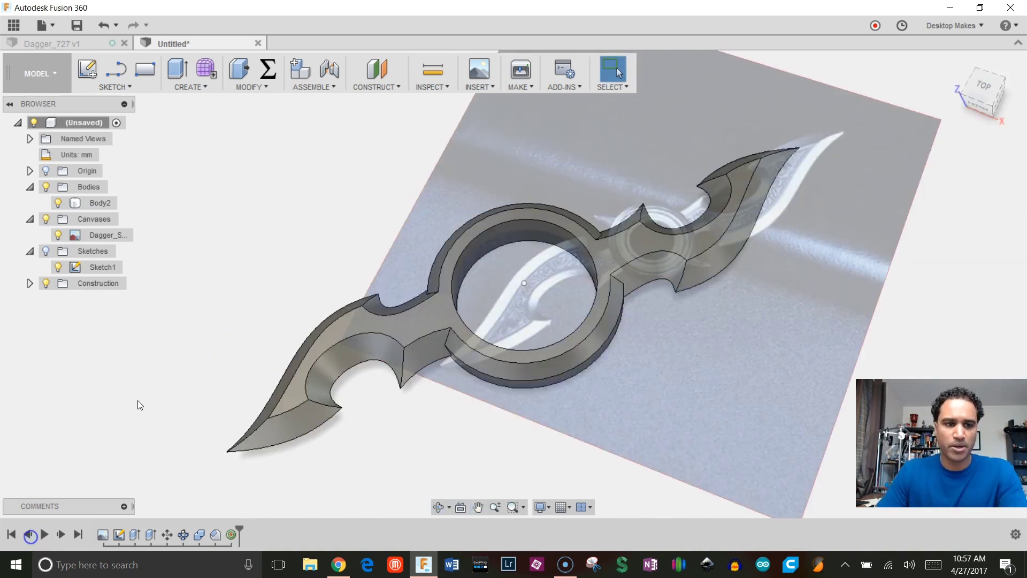
left_click(46, 187)
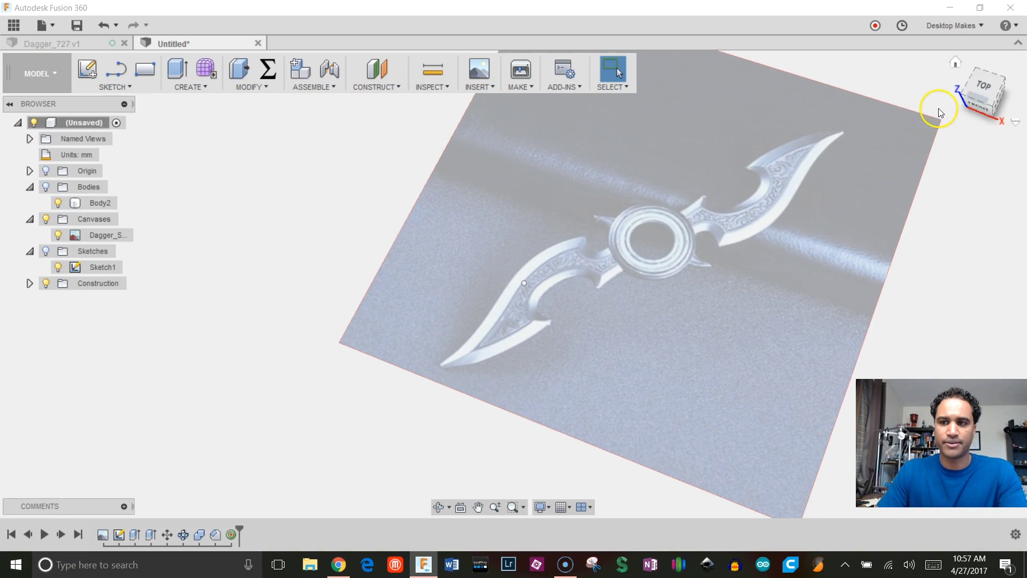
left_click(982, 87)
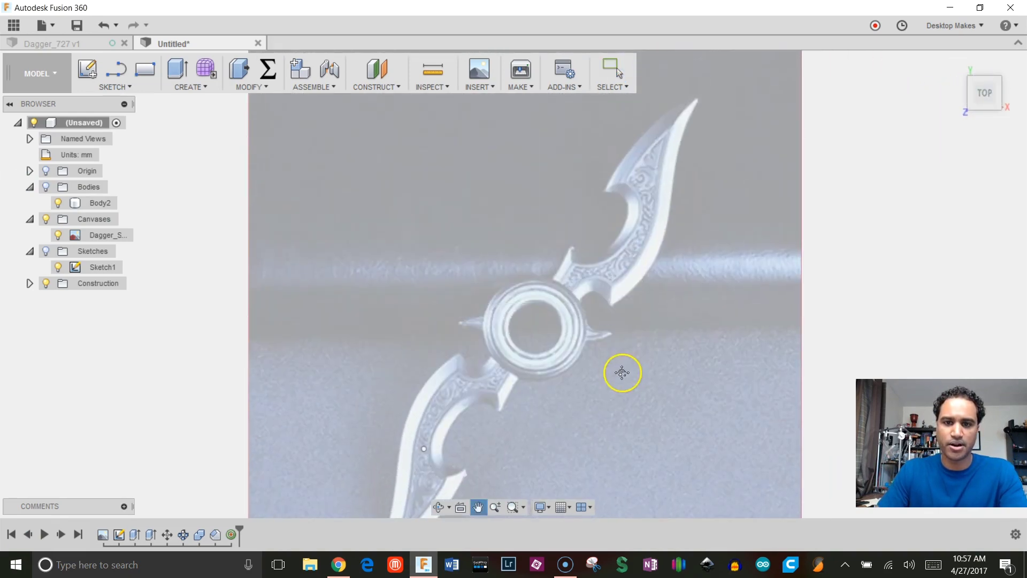
scroll(472, 329, "up", 3)
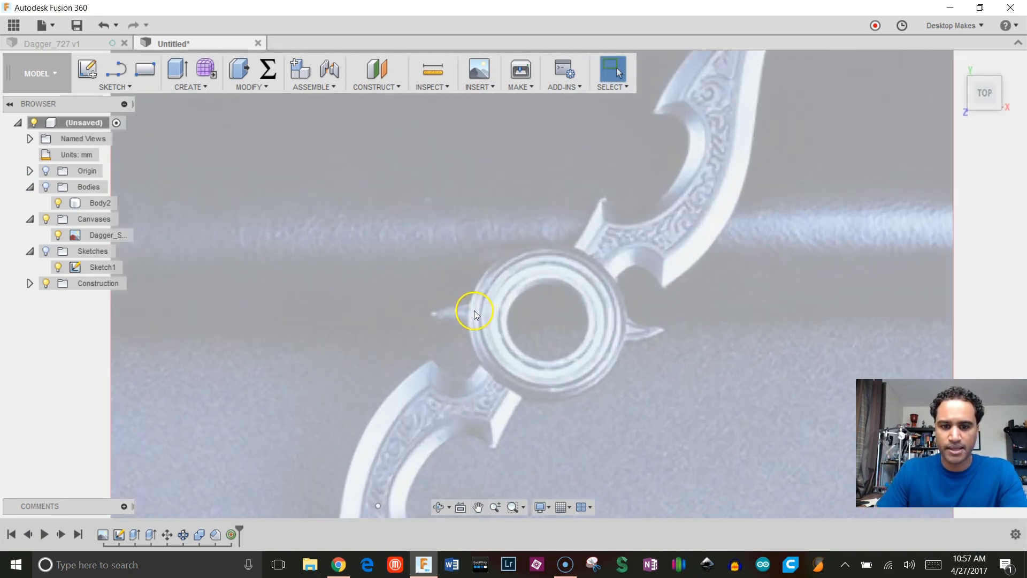
scroll(668, 369, "down", 3)
middle_click_drag(704, 378, 692, 335, "shift")
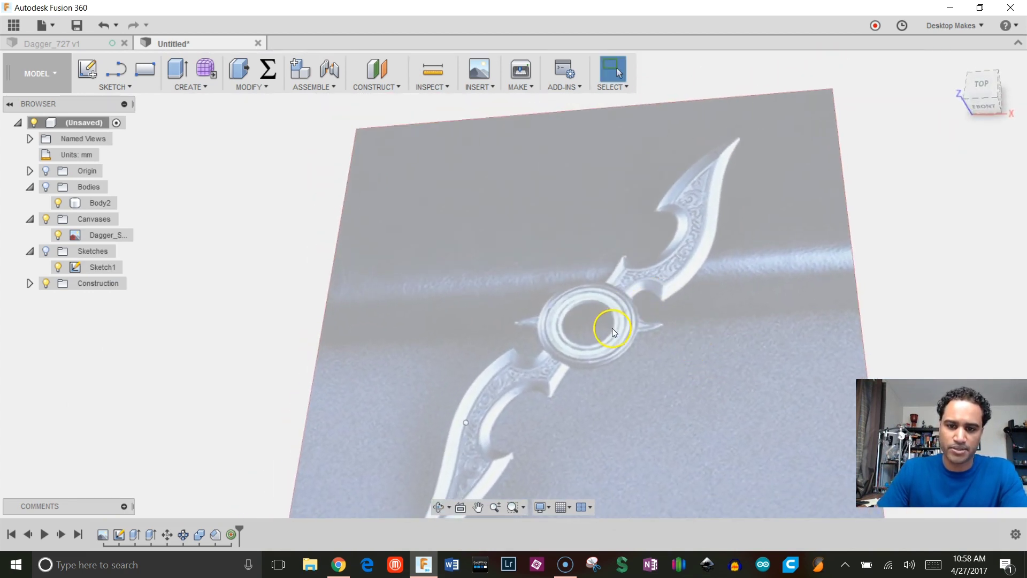
middle_click_drag(598, 315, 626, 342, "shift")
scroll(645, 335, "up", 3)
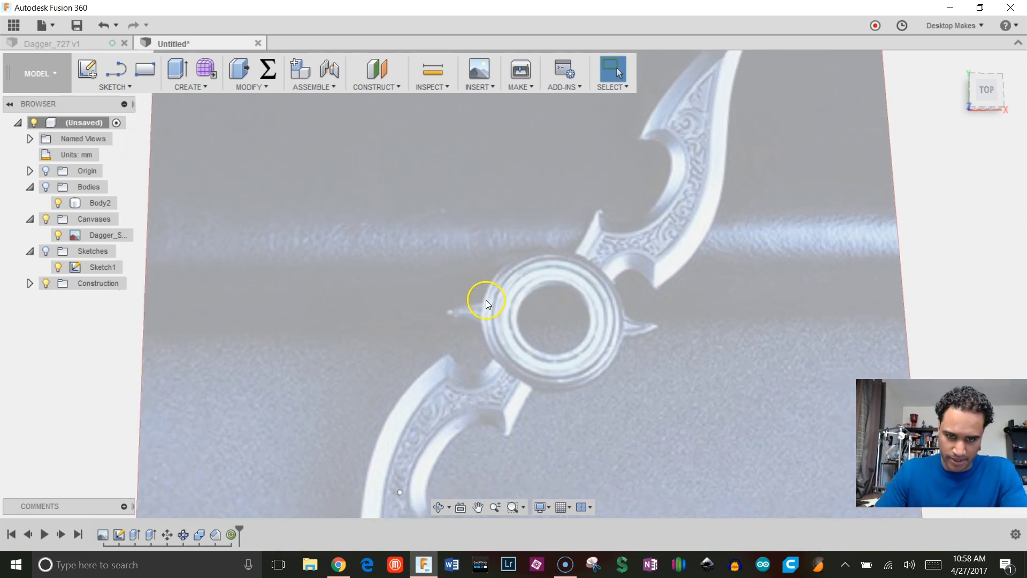
middle_click_drag(486, 299, 561, 268, "shift")
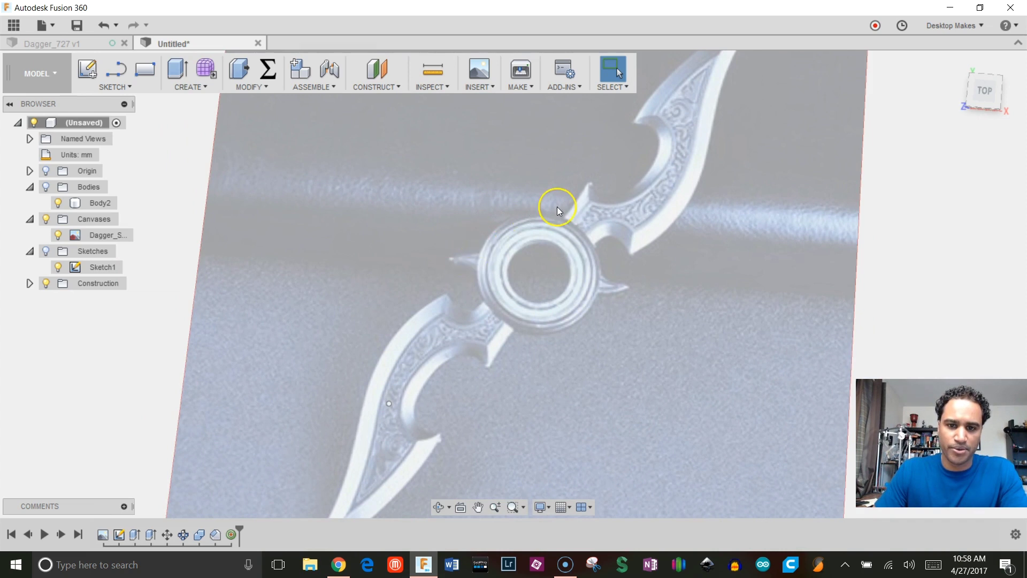
middle_click_drag(627, 297, 575, 262, "shift")
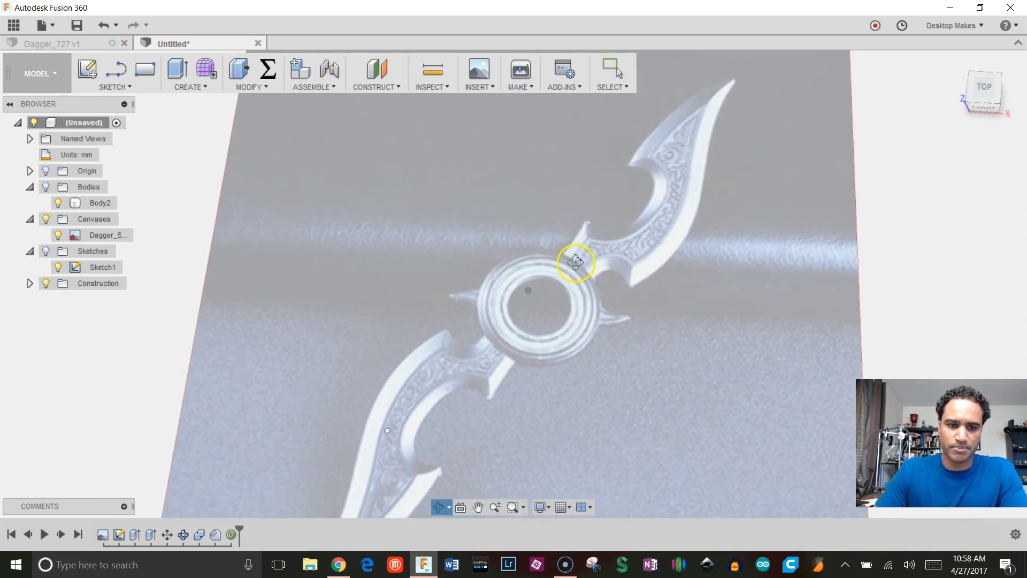